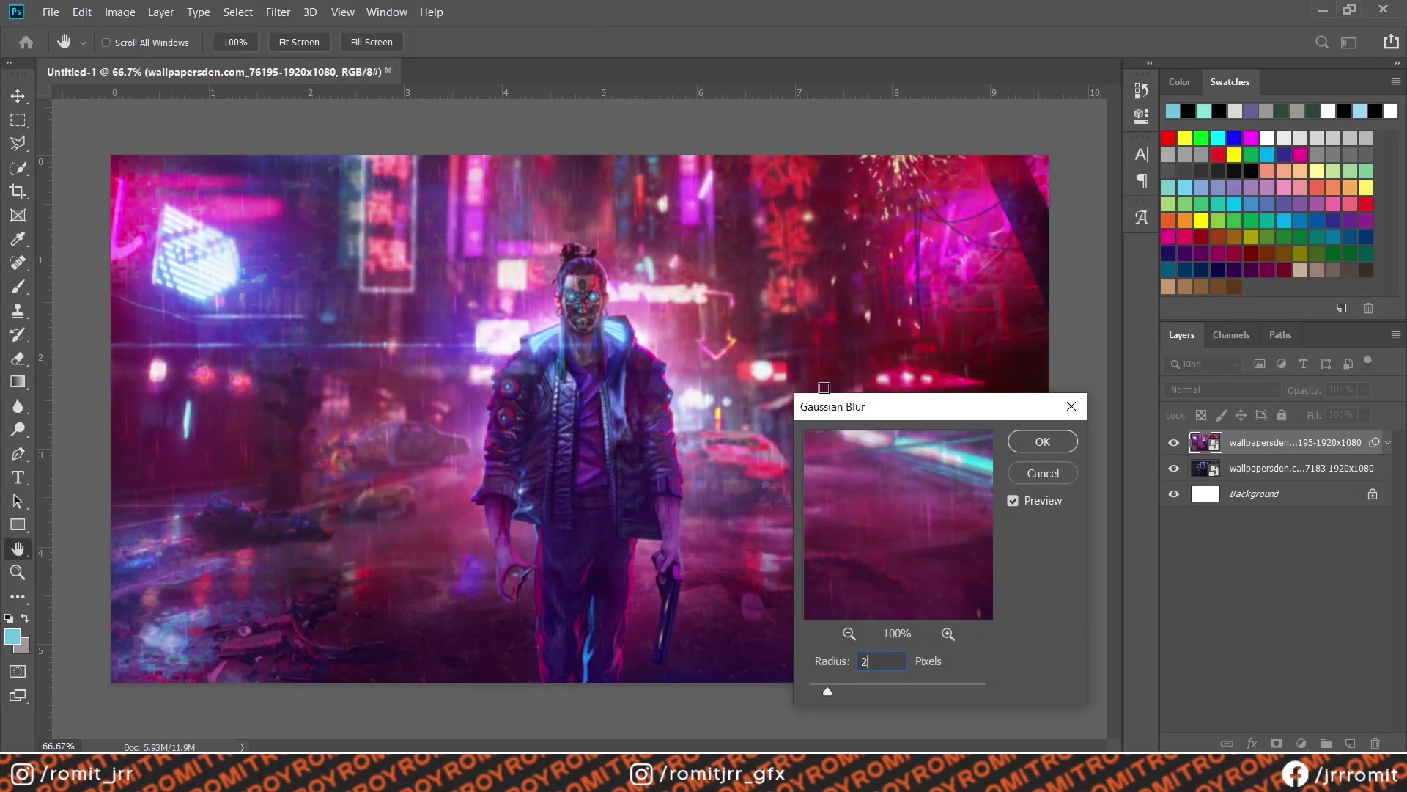
Step: Apply a 2-pixel Gaussian Blur to the top pink cyberpunk street smart object
{"action": "key", "text": "Return"}
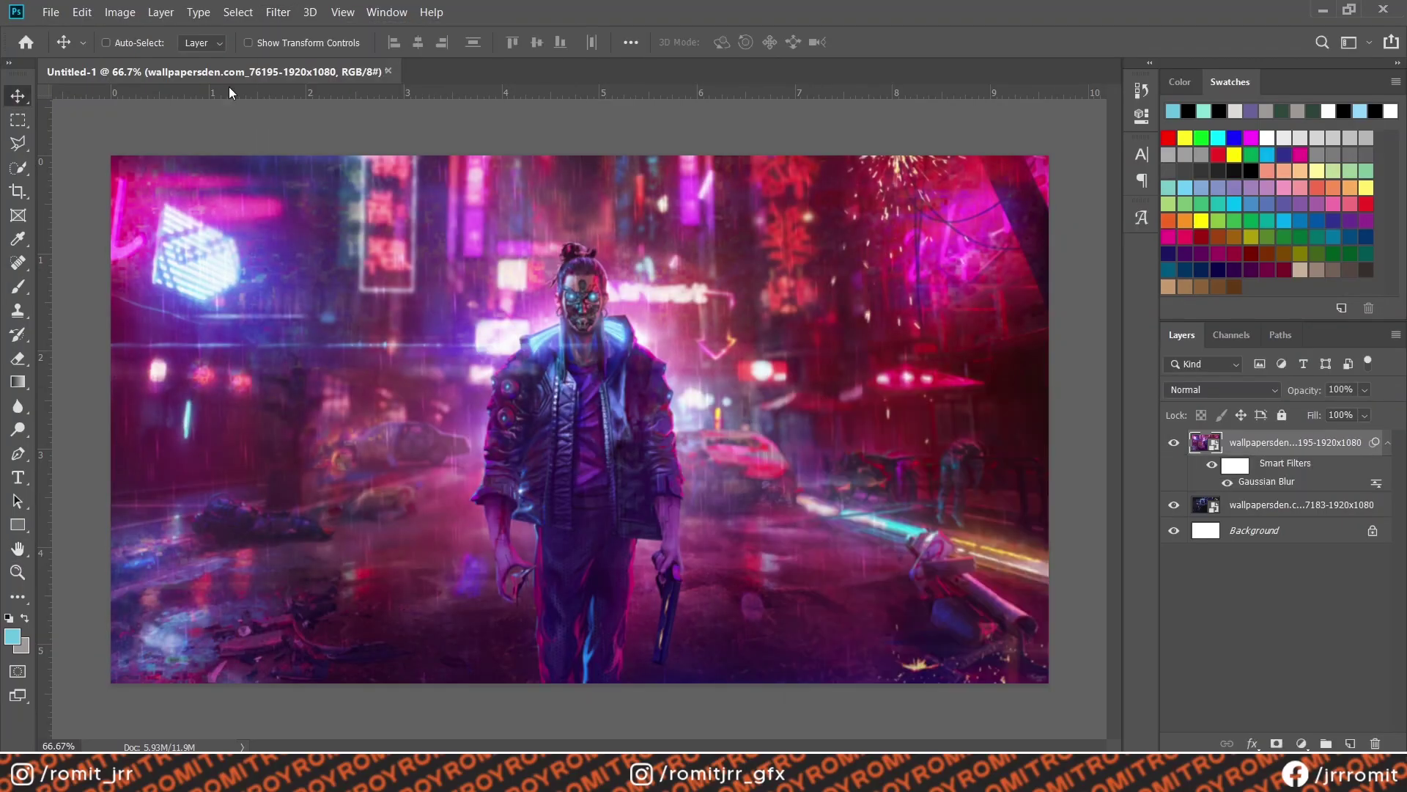
Step: Add two vertical guides and draw a small black rectangle near the top left
{"action": "left_click", "coordinate": [10, 524]}
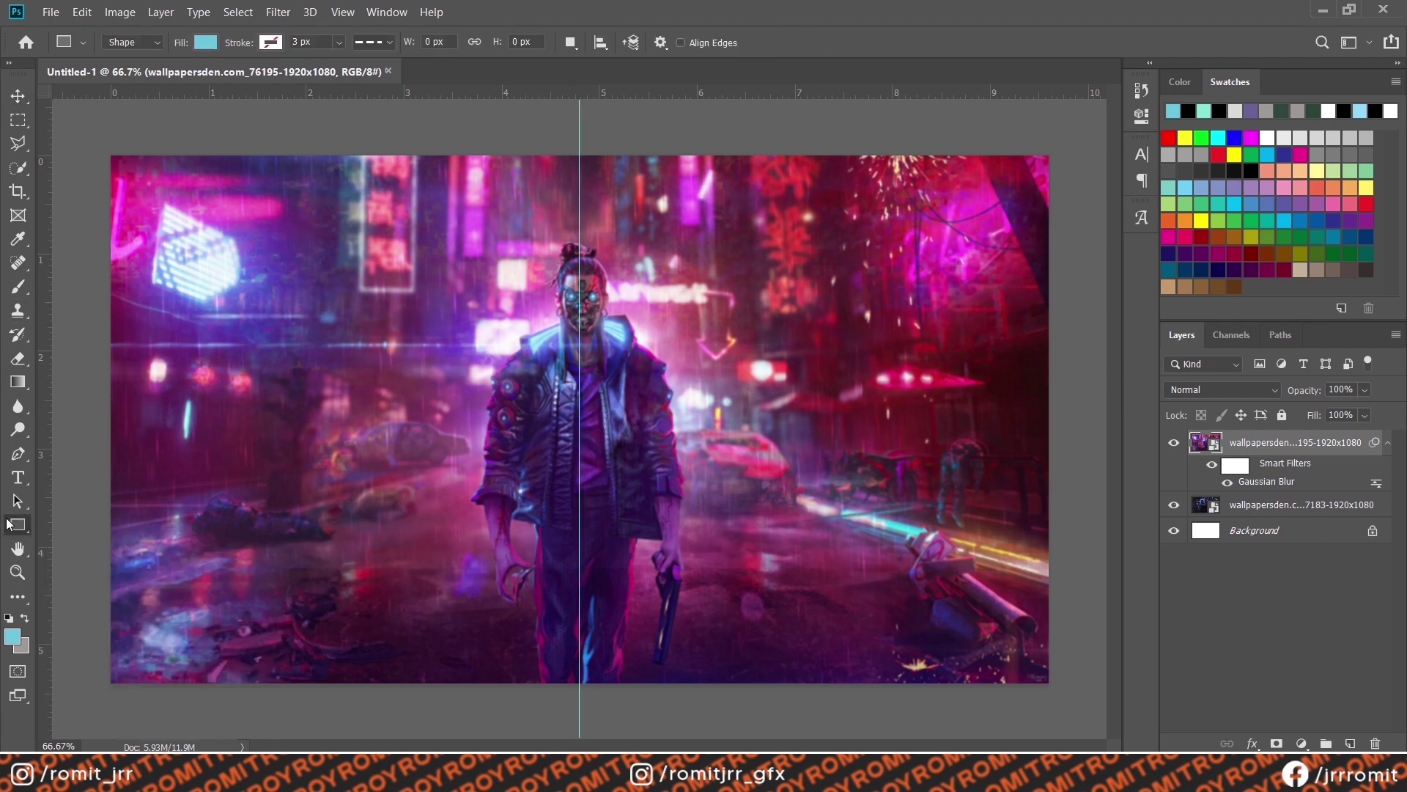
{"action": "left_click_drag", "start_coordinate": [160, 414], "coordinate": [158, 414]}
{"action": "left_click_drag", "start_coordinate": [46, 410], "coordinate": [561, 410]}
{"action": "left_click", "coordinate": [205, 42]}
{"action": "left_click", "coordinate": [121, 103]}
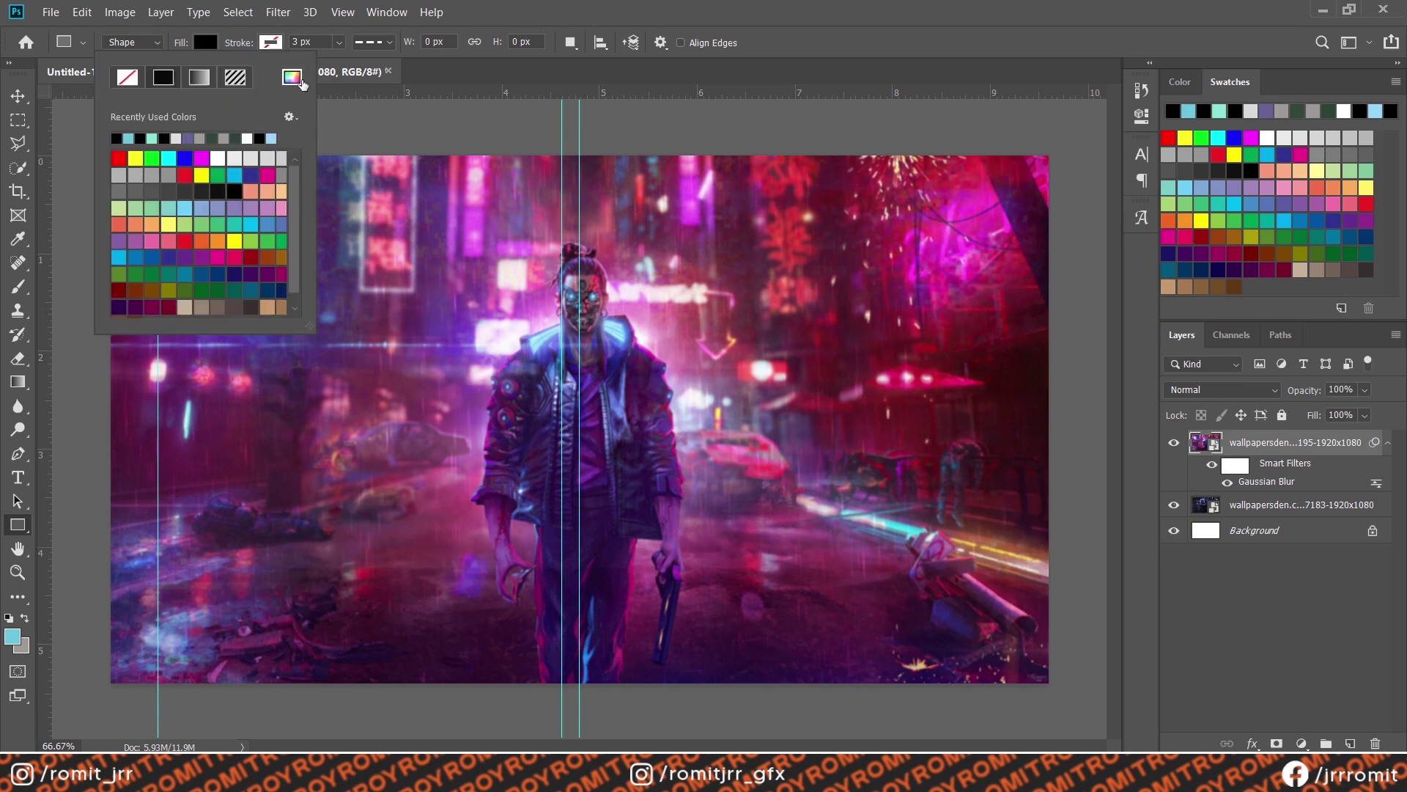
{"action": "mouse_move", "coordinate": [158, 235]}
{"action": "left_mouse_down"}
{"action": "mouse_move", "coordinate": [272, 252]}
{"action": "mouse_move", "coordinate": [207, 264]}
{"action": "left_mouse_up"}
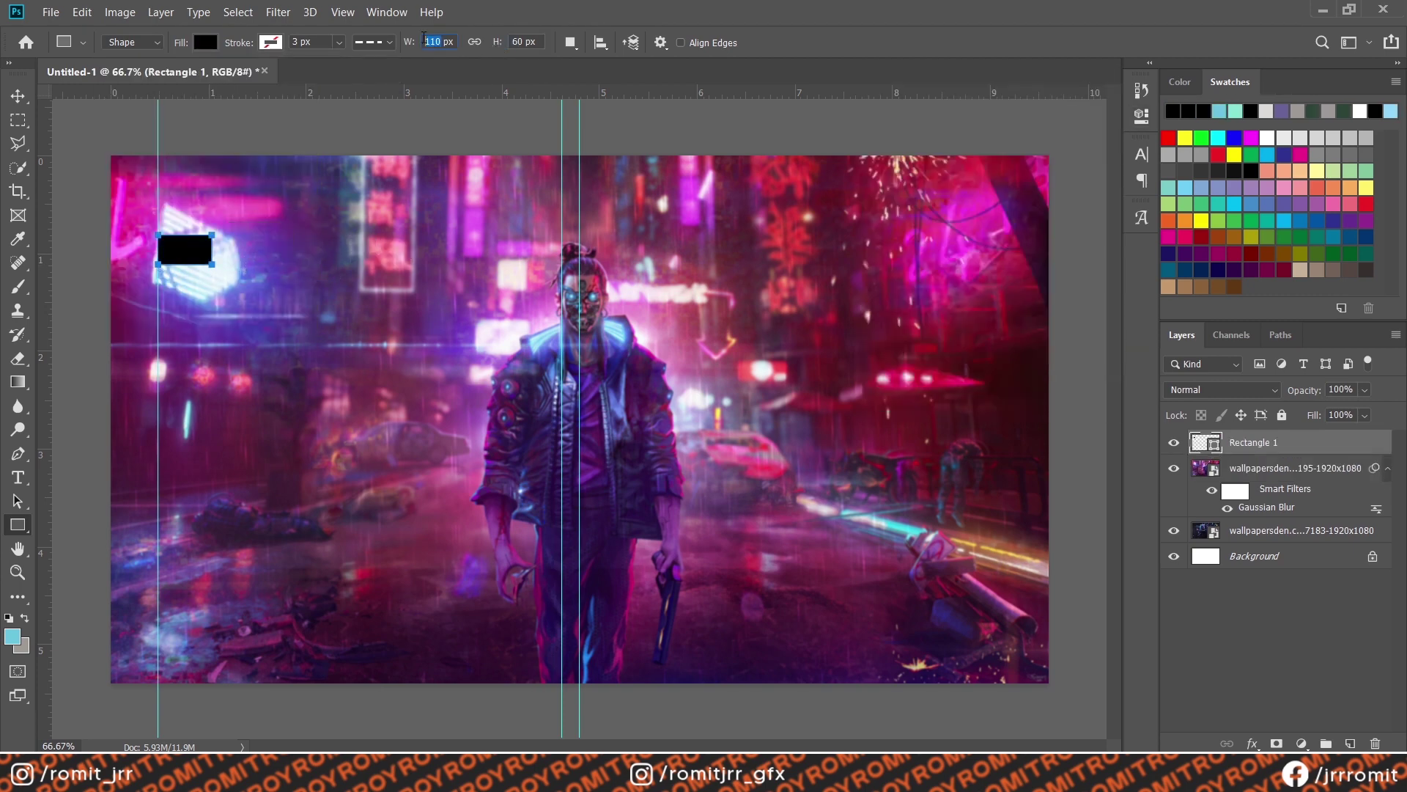
Step: Duplicate the black box and stretch the copy right to the second guide
{"action": "key", "text": "v"}
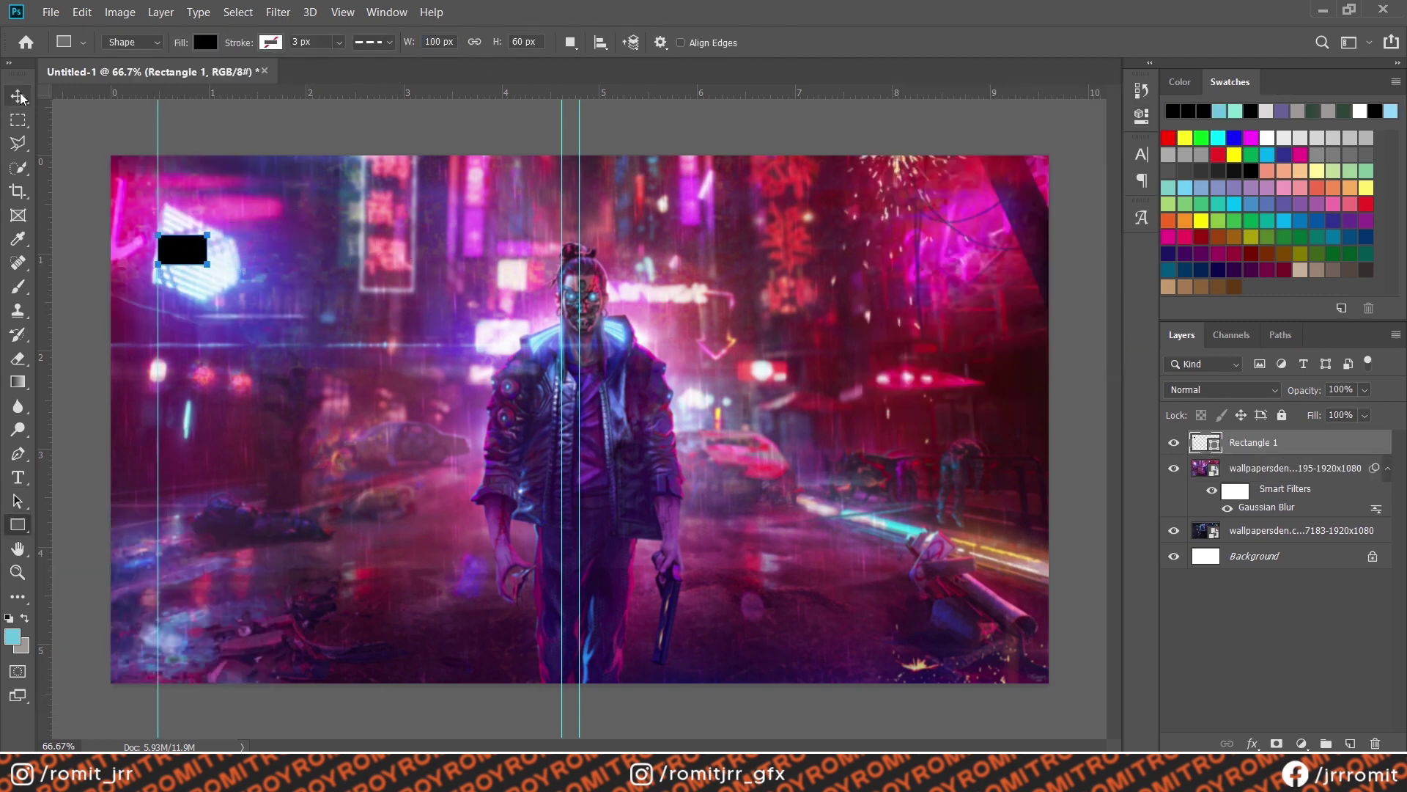
{"action": "left_click_drag", "start_coordinate": [200, 255], "coordinate": [562, 263]}
{"action": "key", "text": "ctrl+t"}
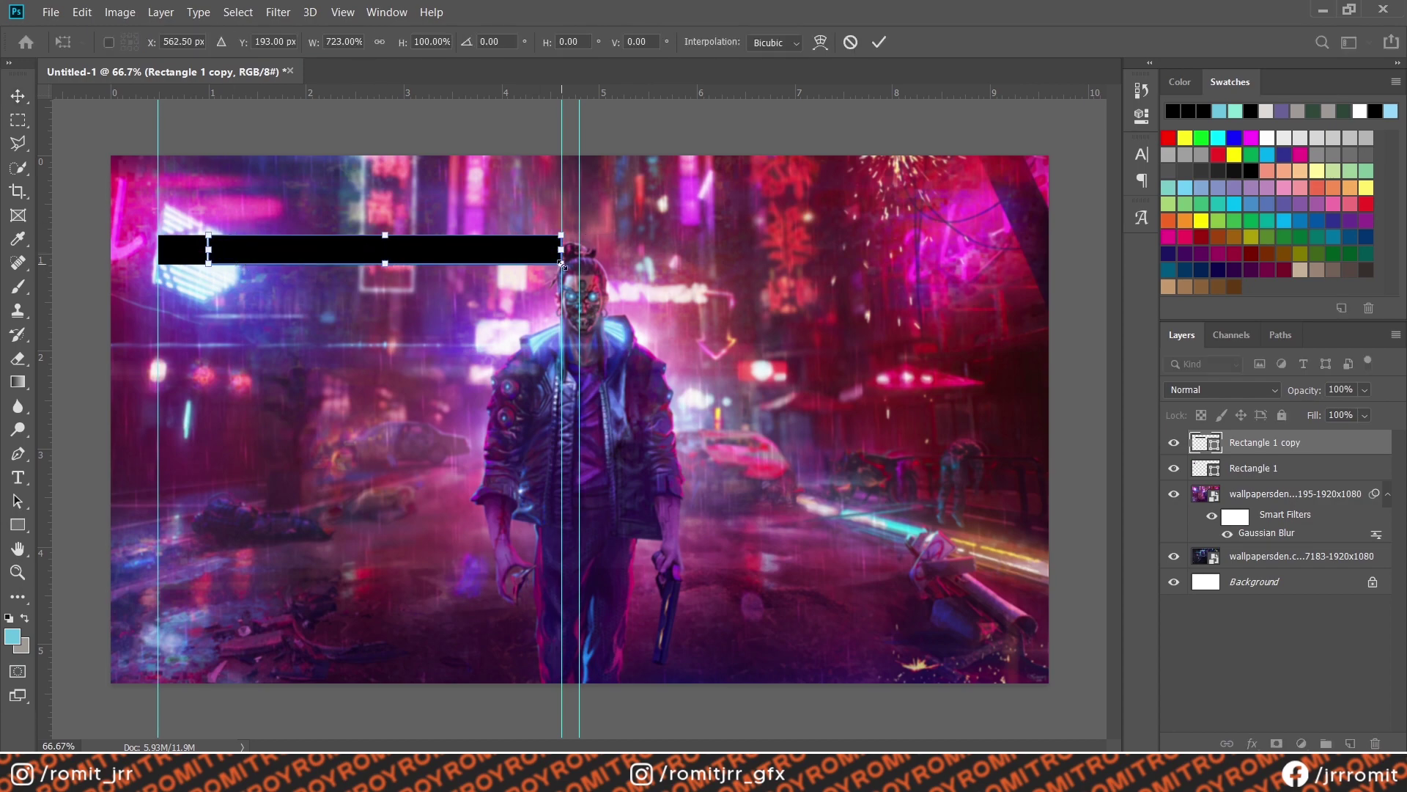
{"action": "key", "text": "Return"}
{"action": "scroll", "coordinate": [154, 215], "scroll_direction": "up", "scroll_amount": 2}
{"action": "scroll", "coordinate": [154, 216], "scroll_direction": "up", "scroll_amount": 3}
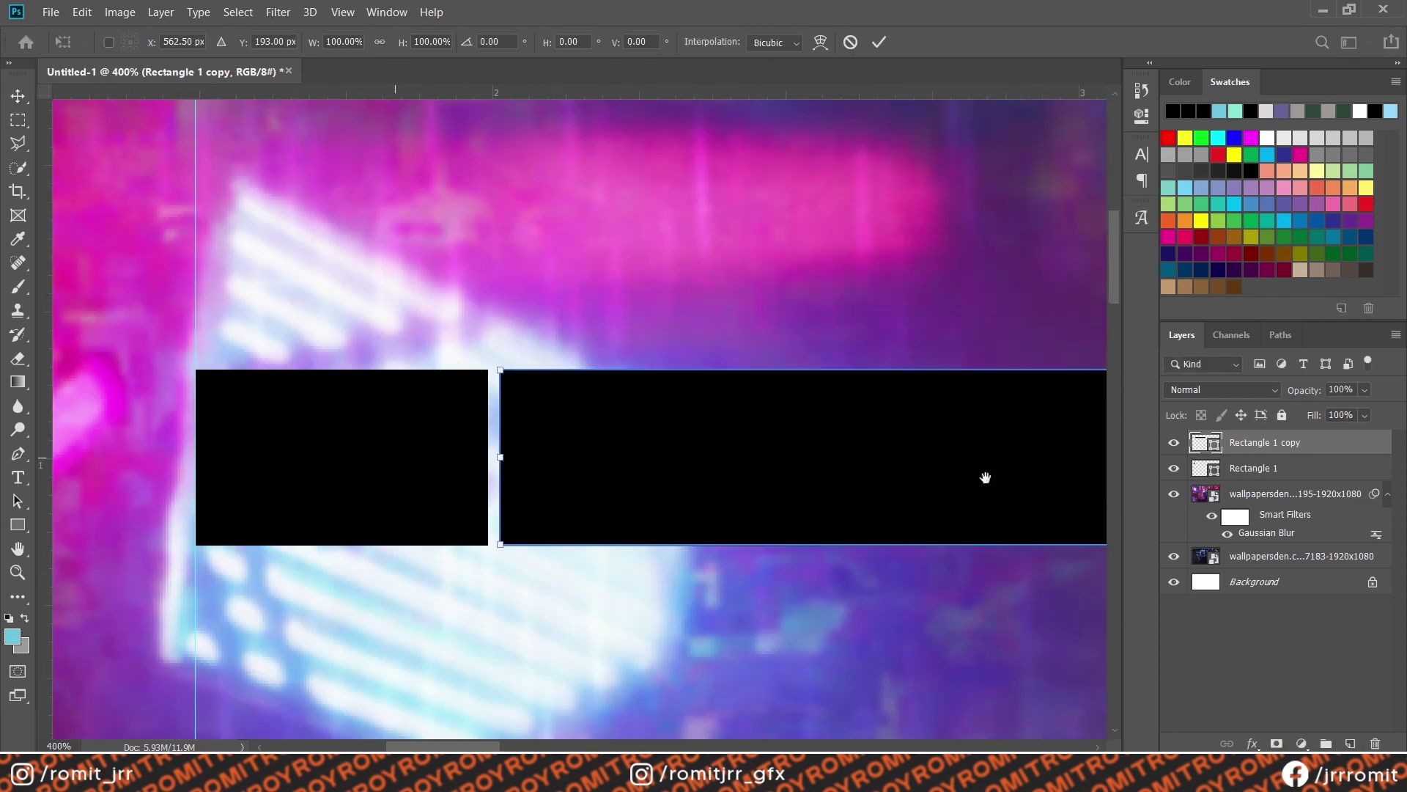
{"action": "key", "text": "ctrl+0"}
Step: Set both black bar pieces to 80% opacity
{"action": "left_click", "coordinate": [1253, 468], "text": "shift"}
{"action": "key", "text": "7"}
{"action": "key", "text": "5"}
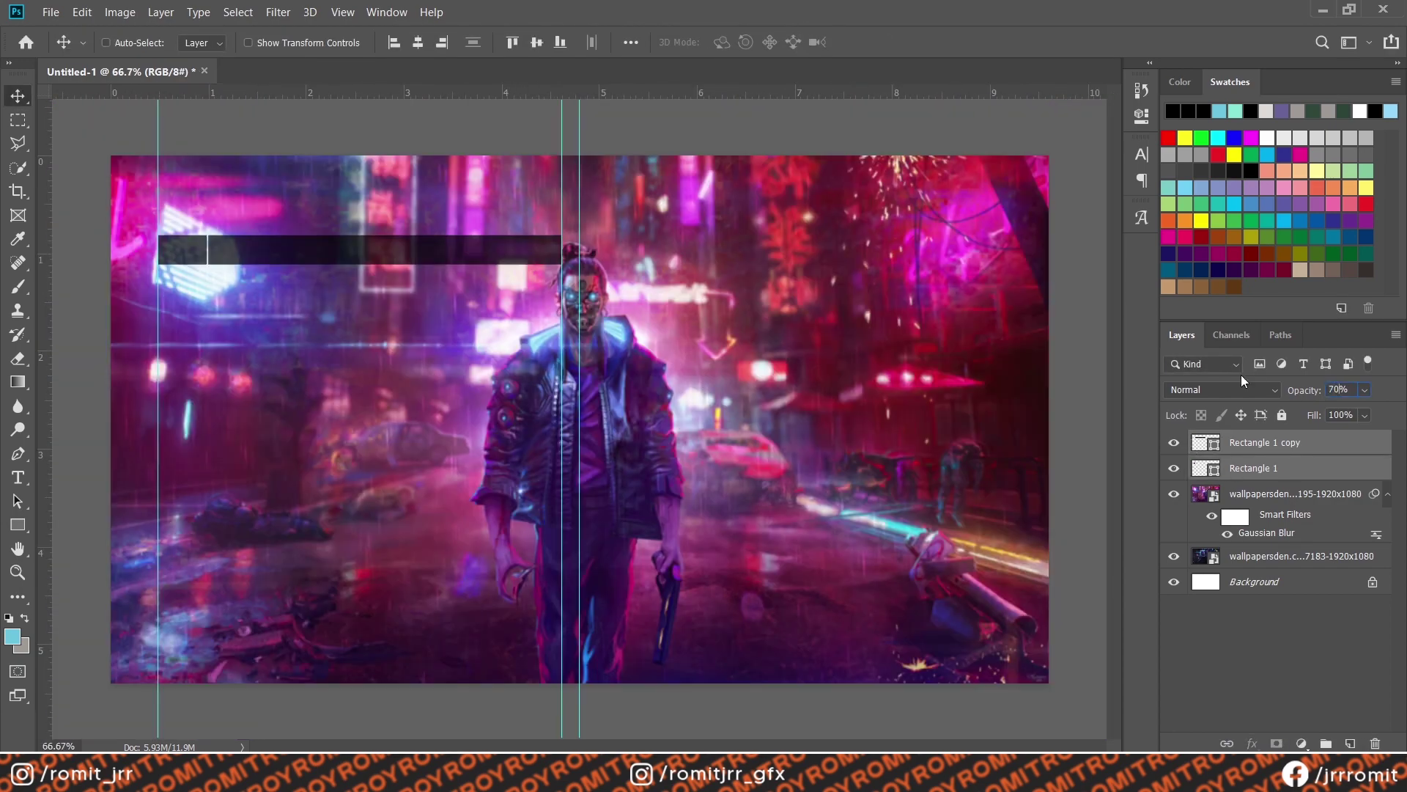
{"action": "left_click_drag", "start_coordinate": [1283, 389], "coordinate": [1284, 389]}
{"action": "key", "text": "ctrl+1"}
Step: Draw a 70x70 px square with a blue fill at the bar's right end
{"action": "key", "text": "u"}
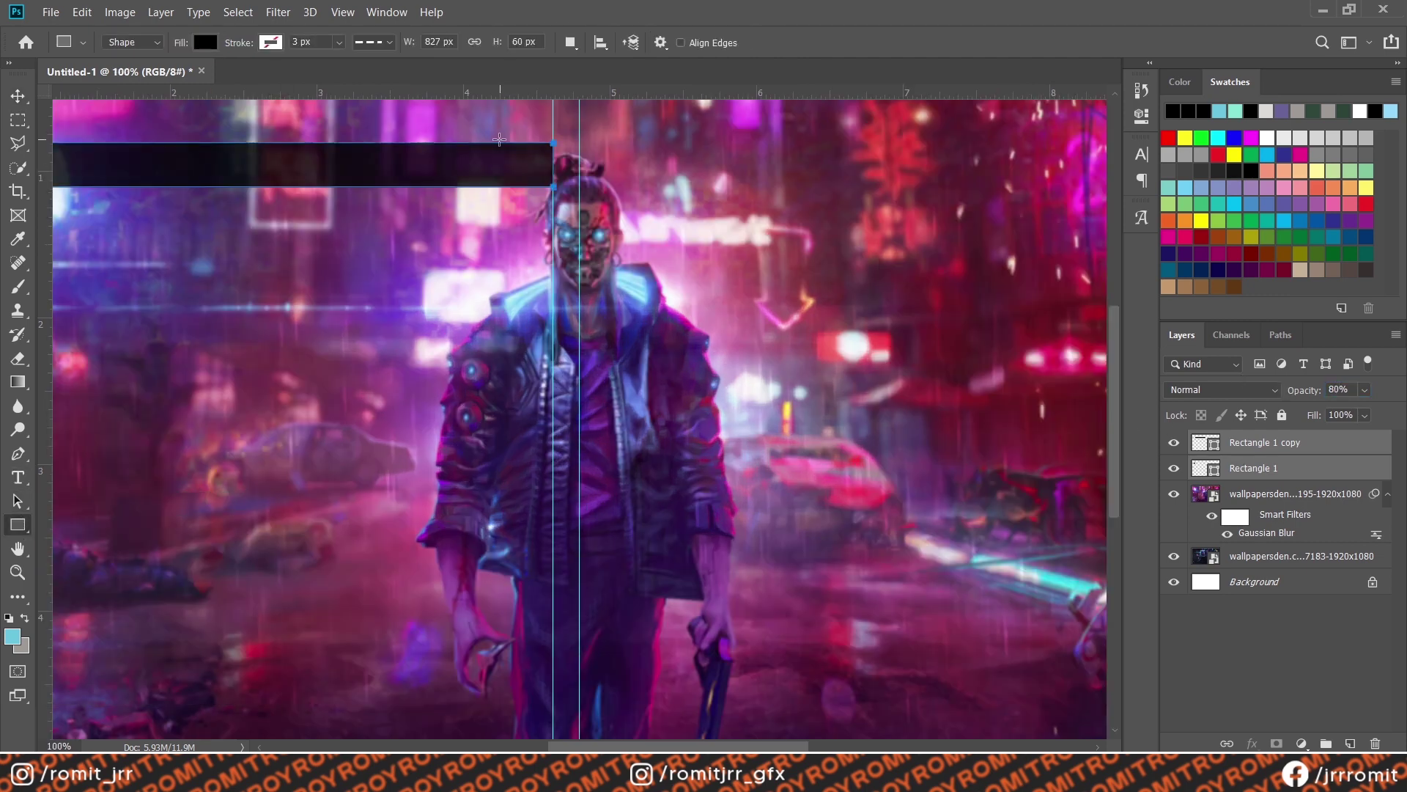
{"action": "left_click_drag", "start_coordinate": [510, 136], "coordinate": [562, 193]}
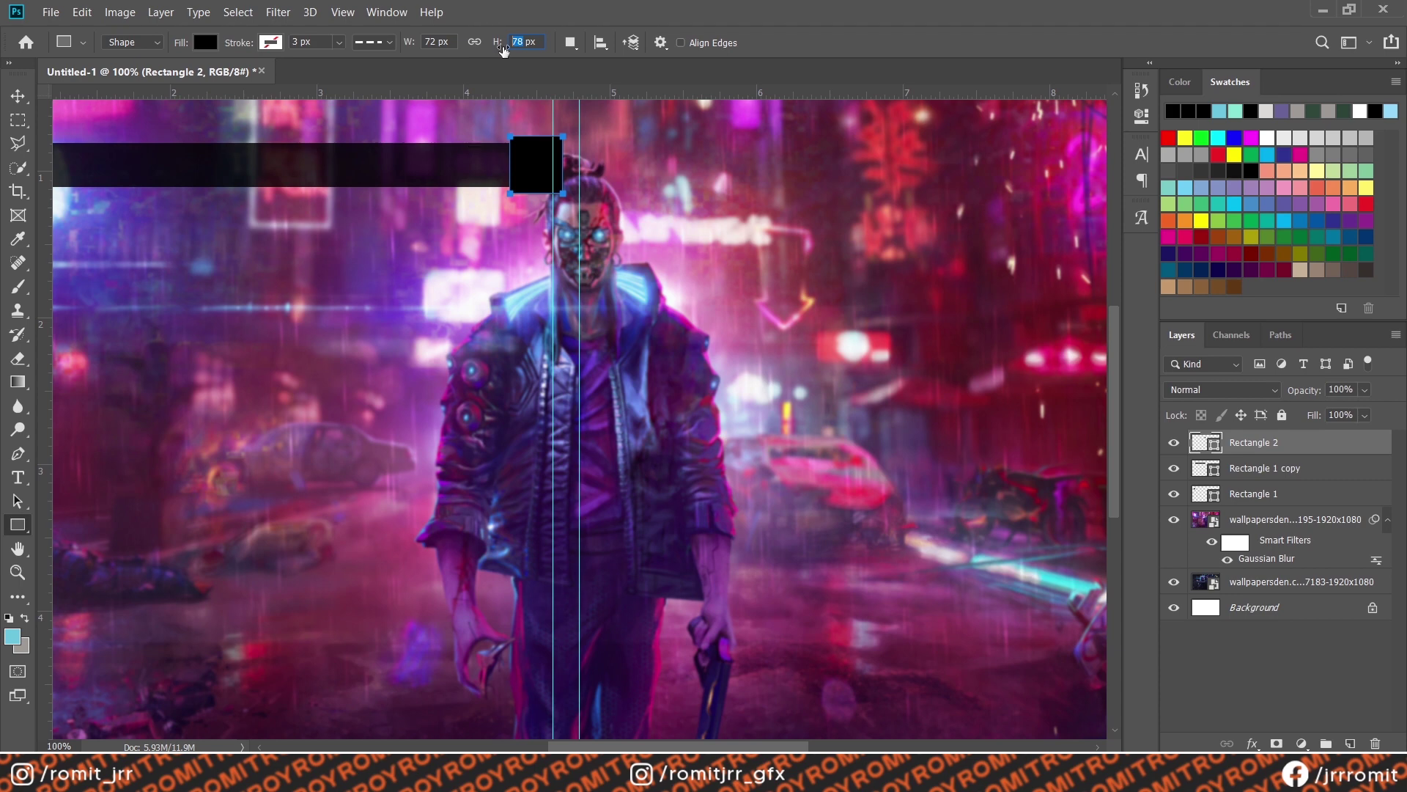
{"action": "type", "text": "70"}
{"action": "key", "text": "Tab"}
{"action": "type", "text": "70"}
{"action": "key", "text": "Return"}
{"action": "left_click", "coordinate": [205, 42]}
{"action": "left_click", "coordinate": [176, 244]}
Step: Send the square behind the bar, nudge it left, and set the long bar to 80% opacity
{"action": "key", "text": "v"}
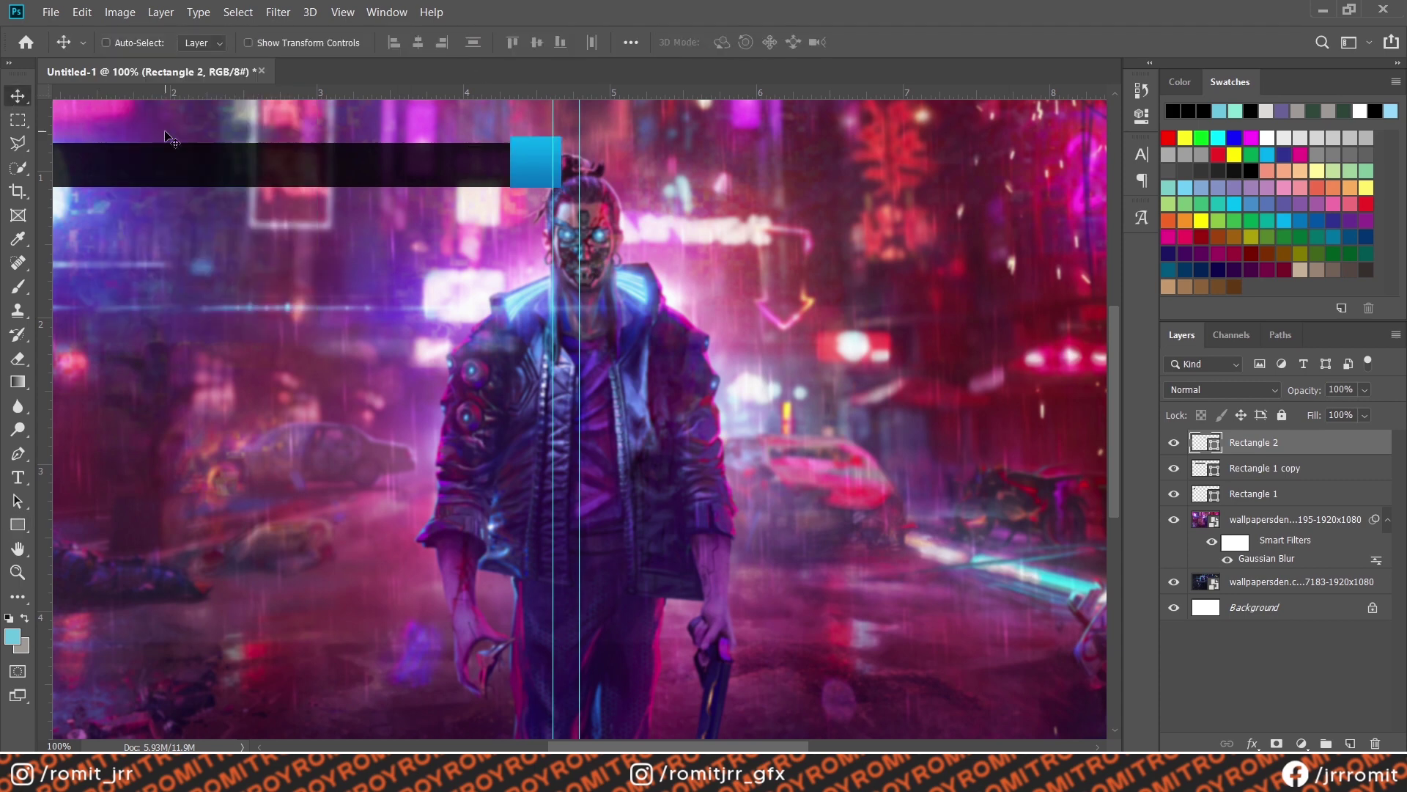
{"action": "key", "text": "ctrl+bracketleft"}
{"action": "key", "text": "ctrl+bracketleft"}
{"action": "key", "text": "ctrl+plus"}
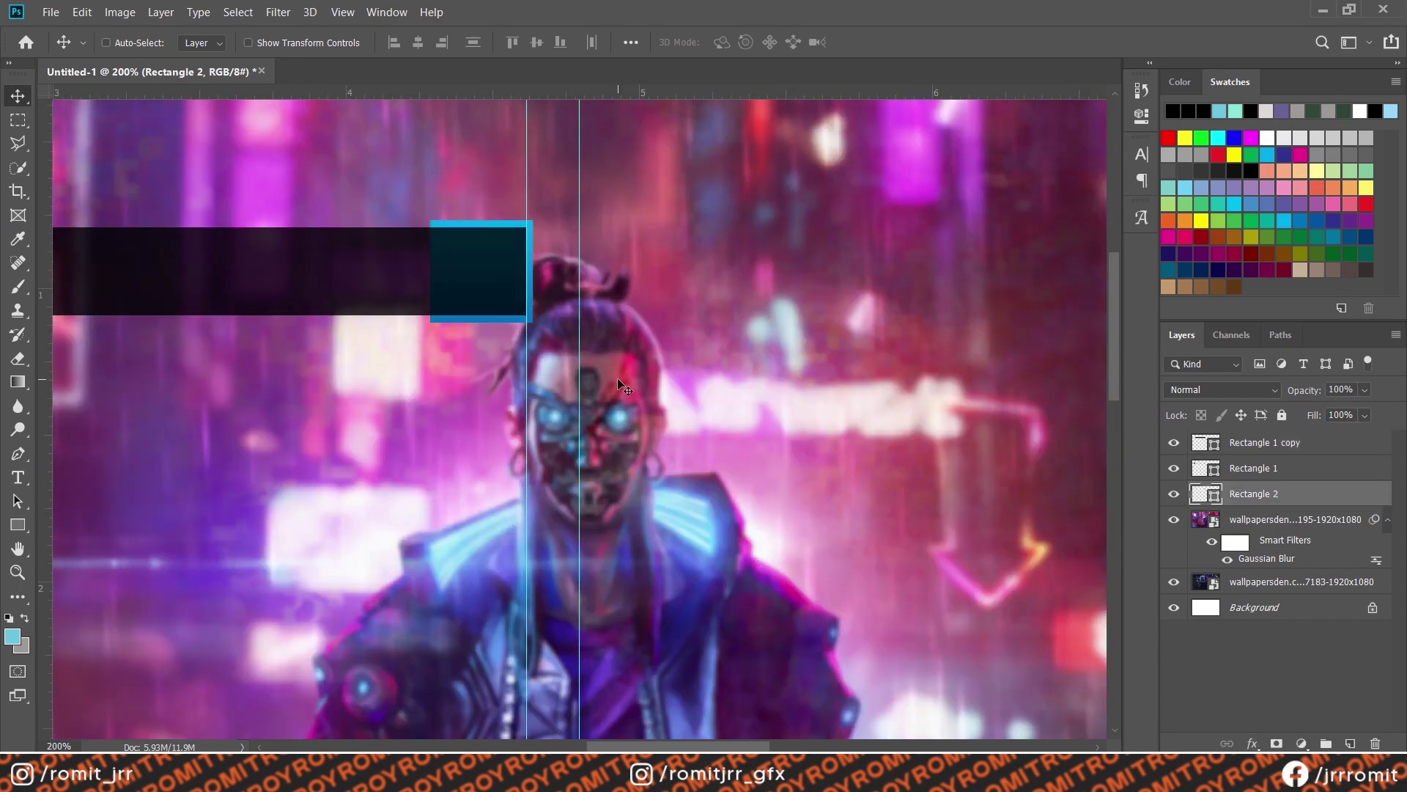
{"action": "key", "text": "Left"}
{"action": "key", "text": "Left"}
{"action": "key", "text": "Left"}
{"action": "key", "text": "alt+bracketright"}
{"action": "key", "text": "alt+bracketright"}
{"action": "key", "text": "8"}
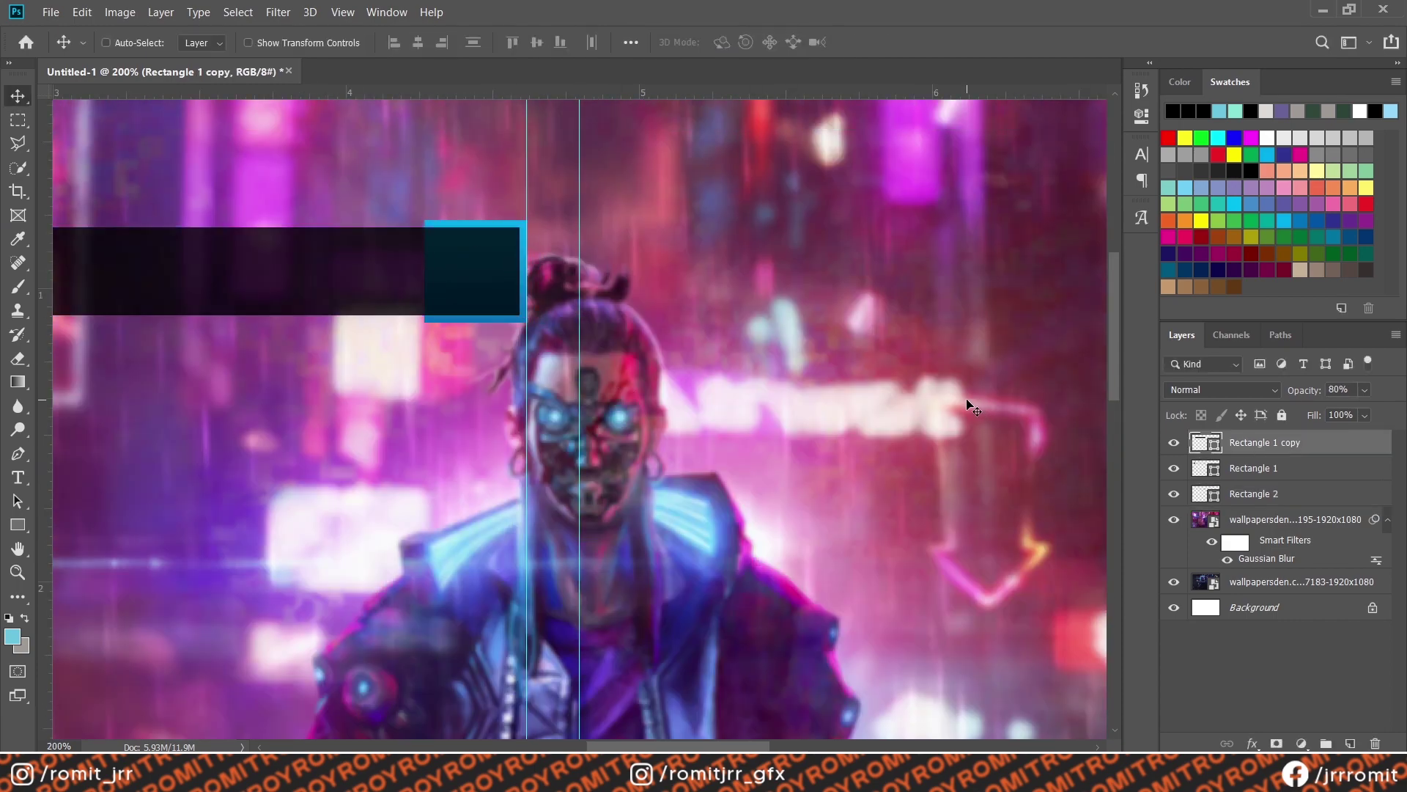
Step: Add a layer mask to the square and hide its lower part
{"action": "left_click", "coordinate": [1208, 443], "text": "ctrl"}
{"action": "left_click", "coordinate": [1290, 493]}
{"action": "left_click", "coordinate": [1276, 743]}
{"action": "key", "text": "ctrl+i"}
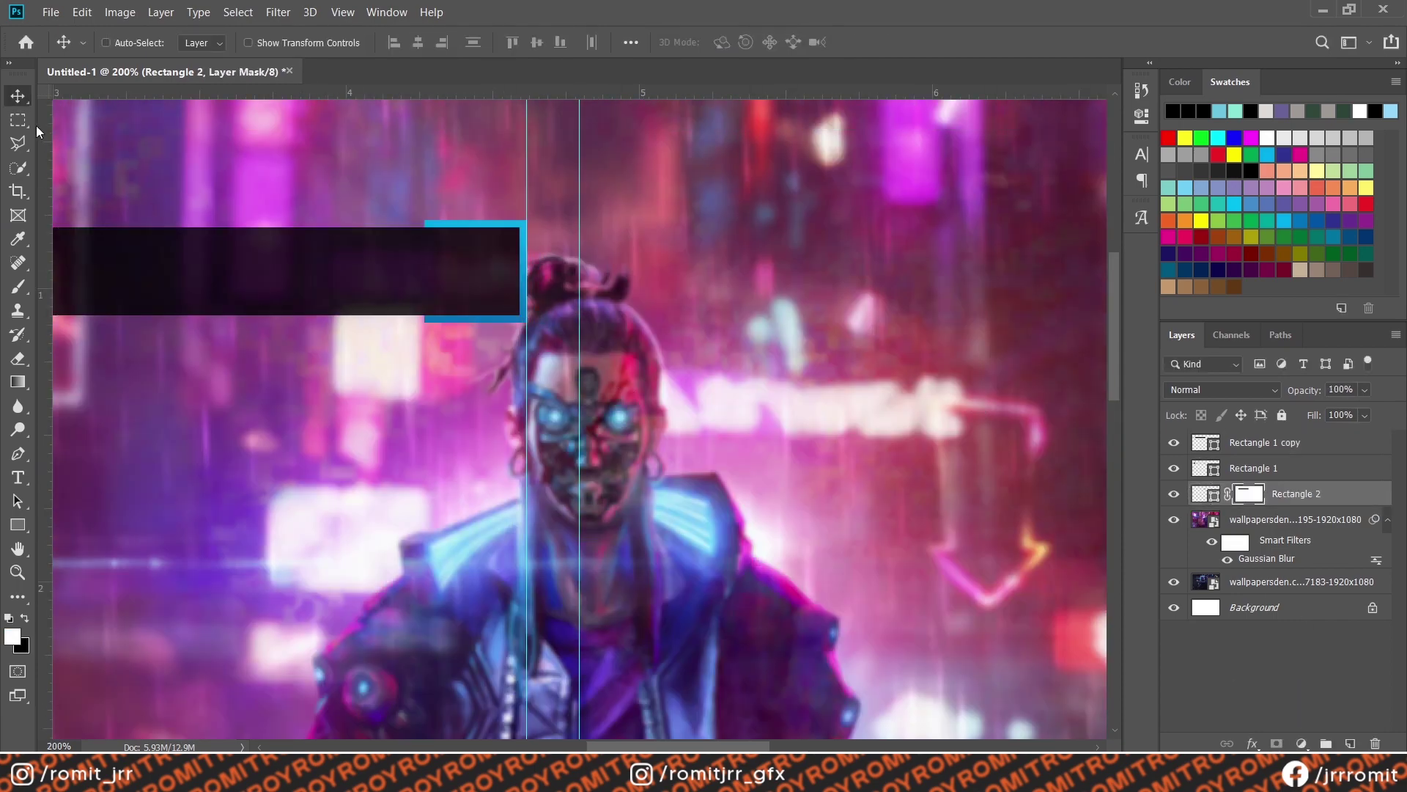
{"action": "key", "text": "m"}
{"action": "left_click_drag", "start_coordinate": [403, 292], "coordinate": [588, 398]}
{"action": "key", "text": "shift+BackSpace"}
{"action": "key", "text": "Return"}
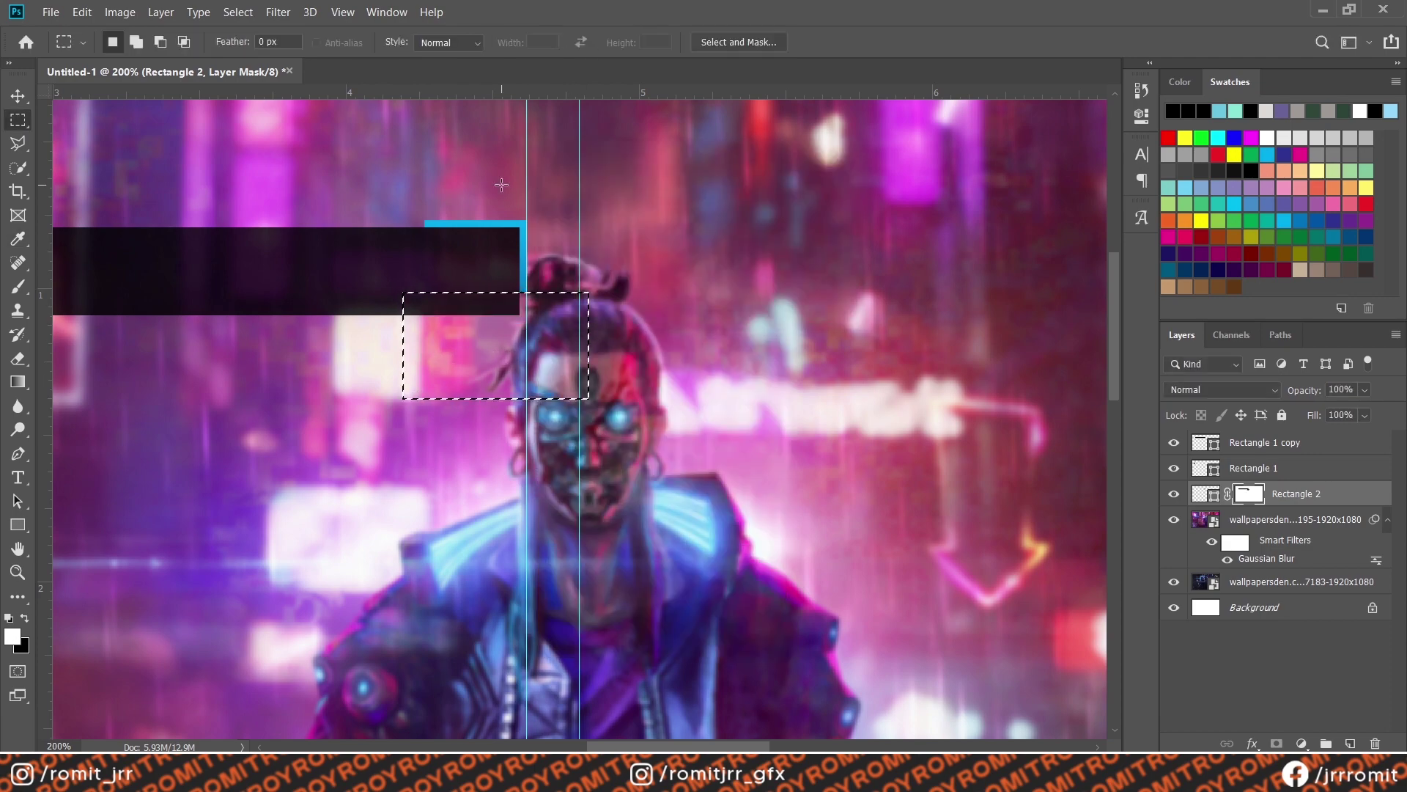
Step: Hide another selected area of the square on its mask, then deselect
{"action": "left_click_drag", "start_coordinate": [305, 143], "coordinate": [444, 293]}
{"action": "right_click", "coordinate": [367, 245]}
{"action": "key", "text": "ctrl+BackSpace"}
{"action": "key", "text": "ctrl+d"}
{"action": "key", "text": "ctrl+0"}
{"action": "key", "text": "ctrl+1"}
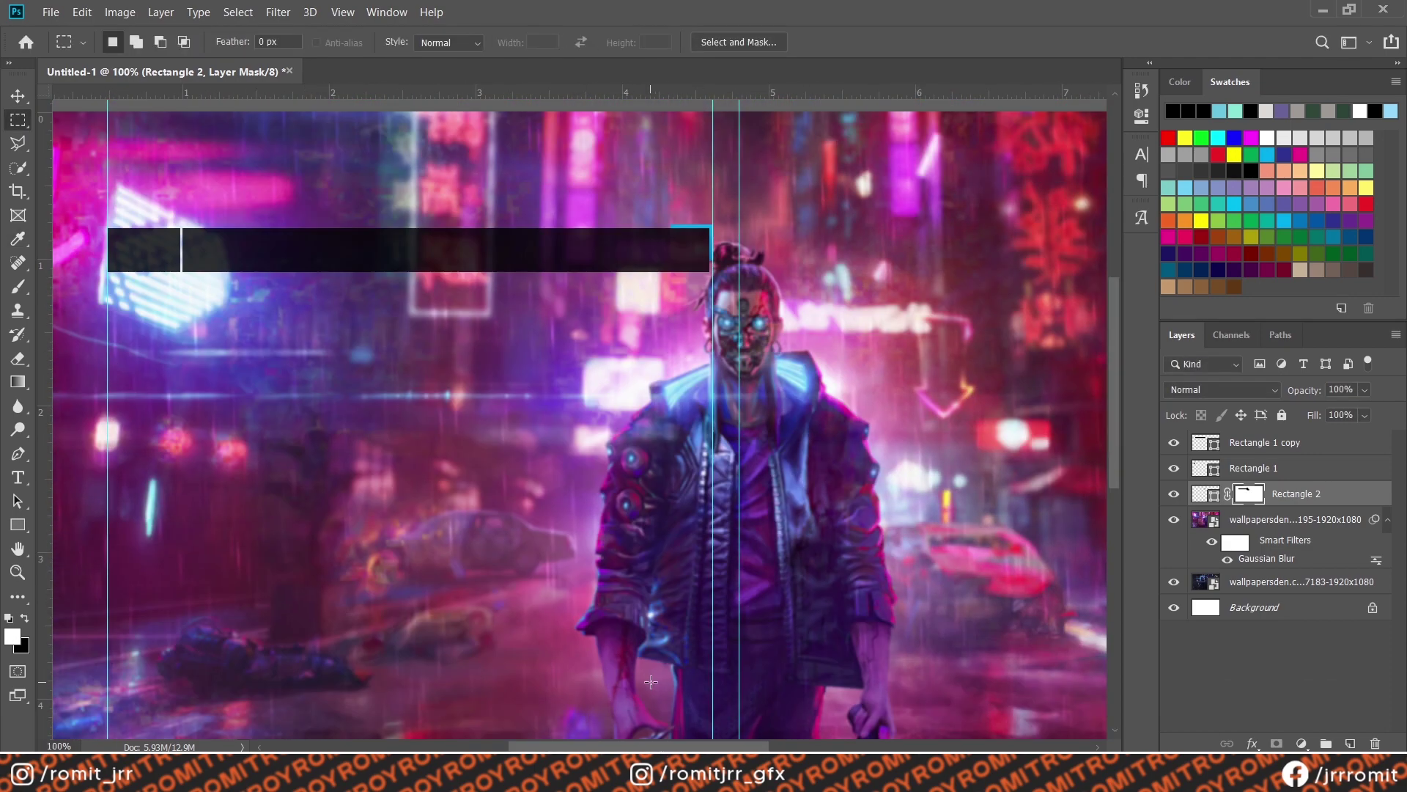
Step: Give the square an orange-yellow Gradient Overlay layer style
{"action": "left_click", "coordinate": [1206, 493]}
{"action": "double_click", "coordinate": [1349, 493]}
{"action": "left_click", "coordinate": [656, 610]}
{"action": "left_click", "coordinate": [960, 446]}
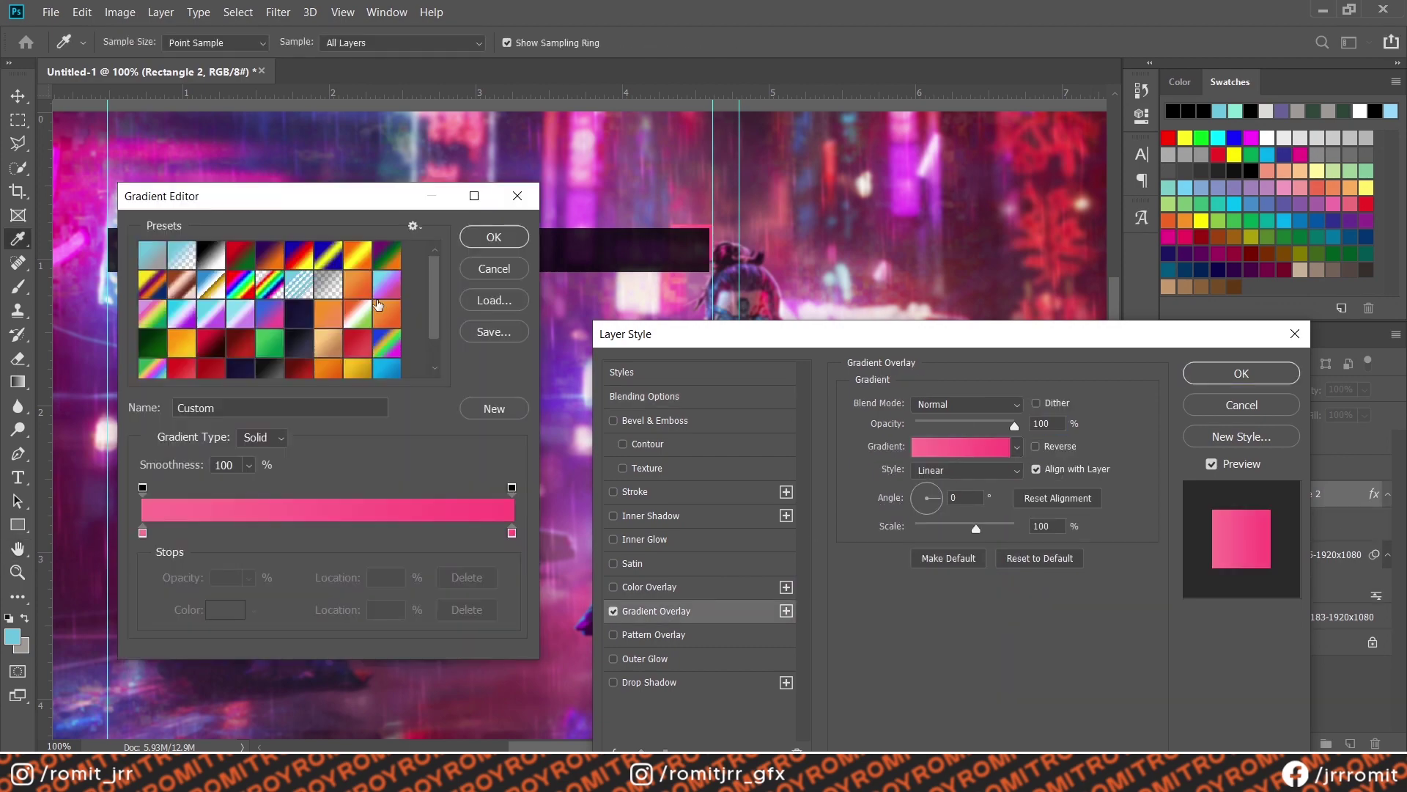
{"action": "left_click", "coordinate": [170, 309]}
{"action": "left_click", "coordinate": [494, 237]}
{"action": "left_click", "coordinate": [1228, 384]}
Step: Merge the three bar pieces into a 'Cell' layer and place a copy directly below
{"action": "key", "text": "m"}
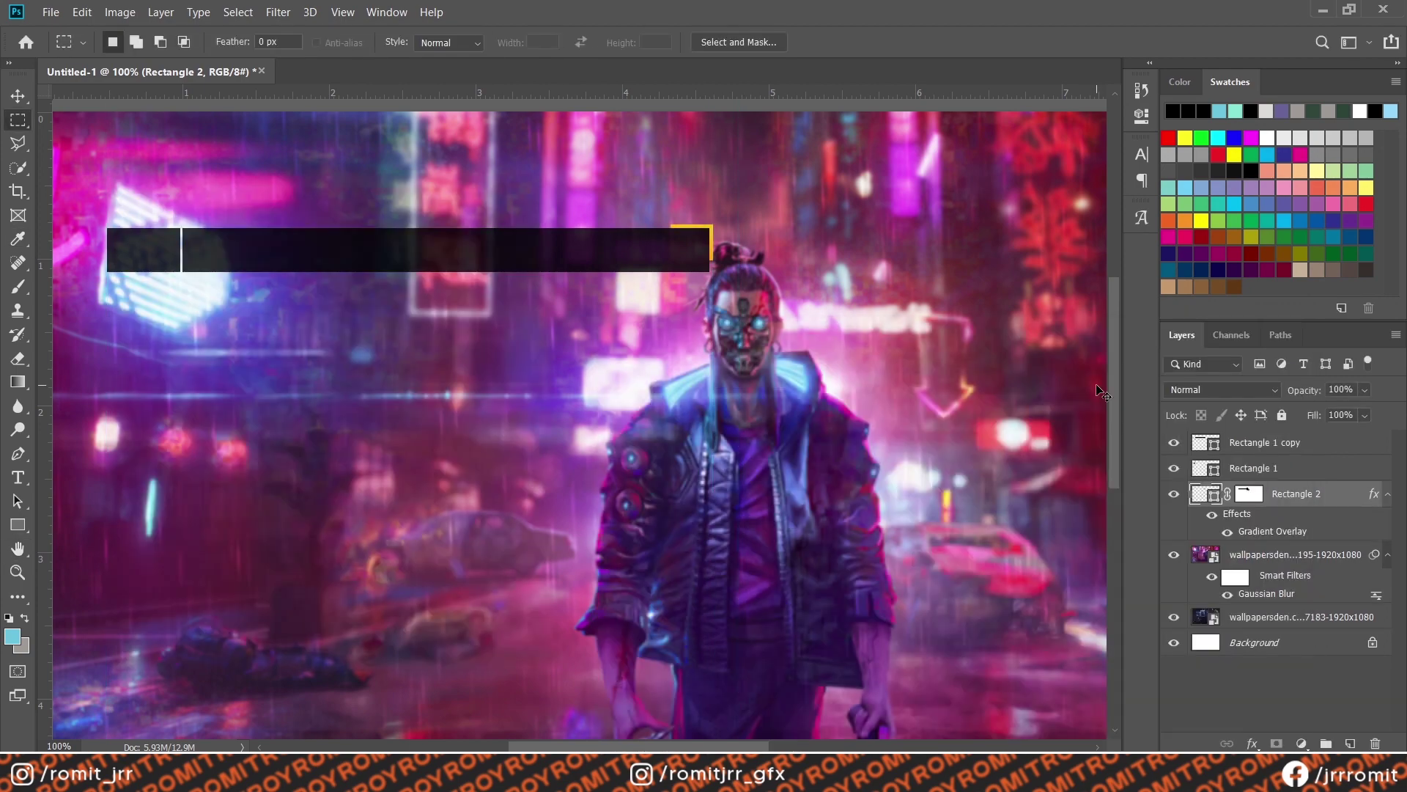
{"action": "left_click", "coordinate": [1382, 433], "text": "shift"}
{"action": "key", "text": "ctrl+e"}
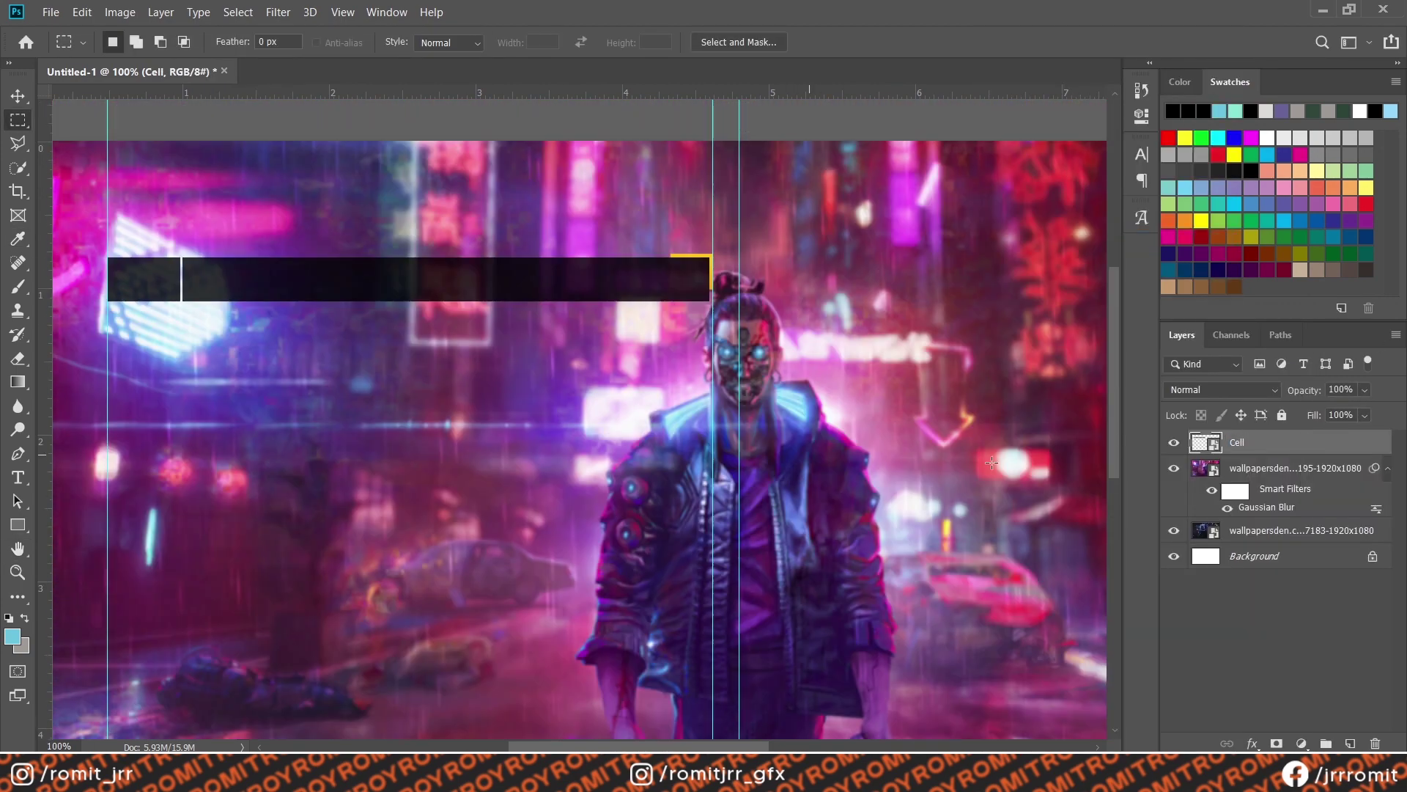
{"action": "key", "text": "Return"}
{"action": "key", "text": "ctrl+j"}
{"action": "key", "text": "v"}
{"action": "left_click_drag", "start_coordinate": [845, 369], "coordinate": [845, 416]}
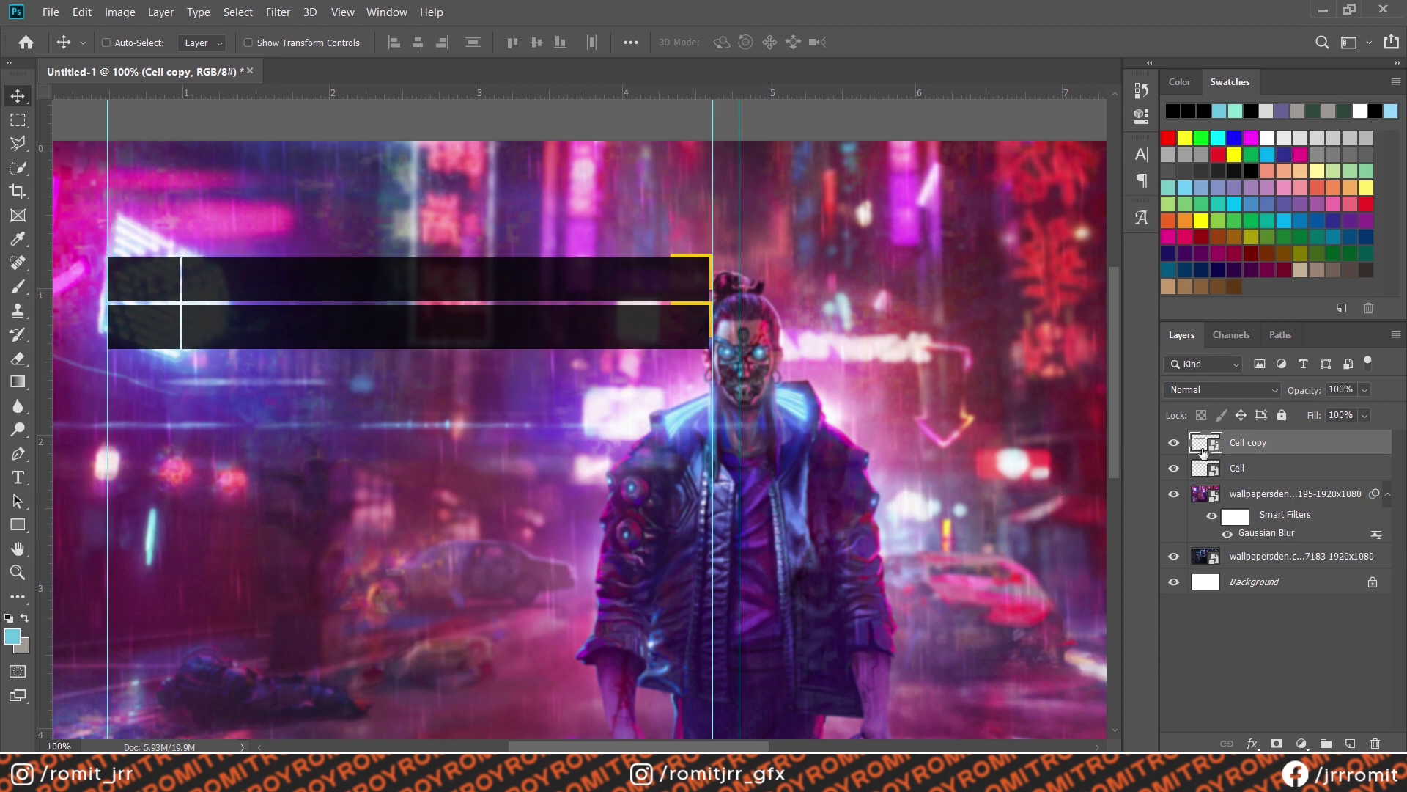
Step: Inside the Cell smart object, fill the accent's mask with black, then save and close it
{"action": "double_click", "coordinate": [1202, 448]}
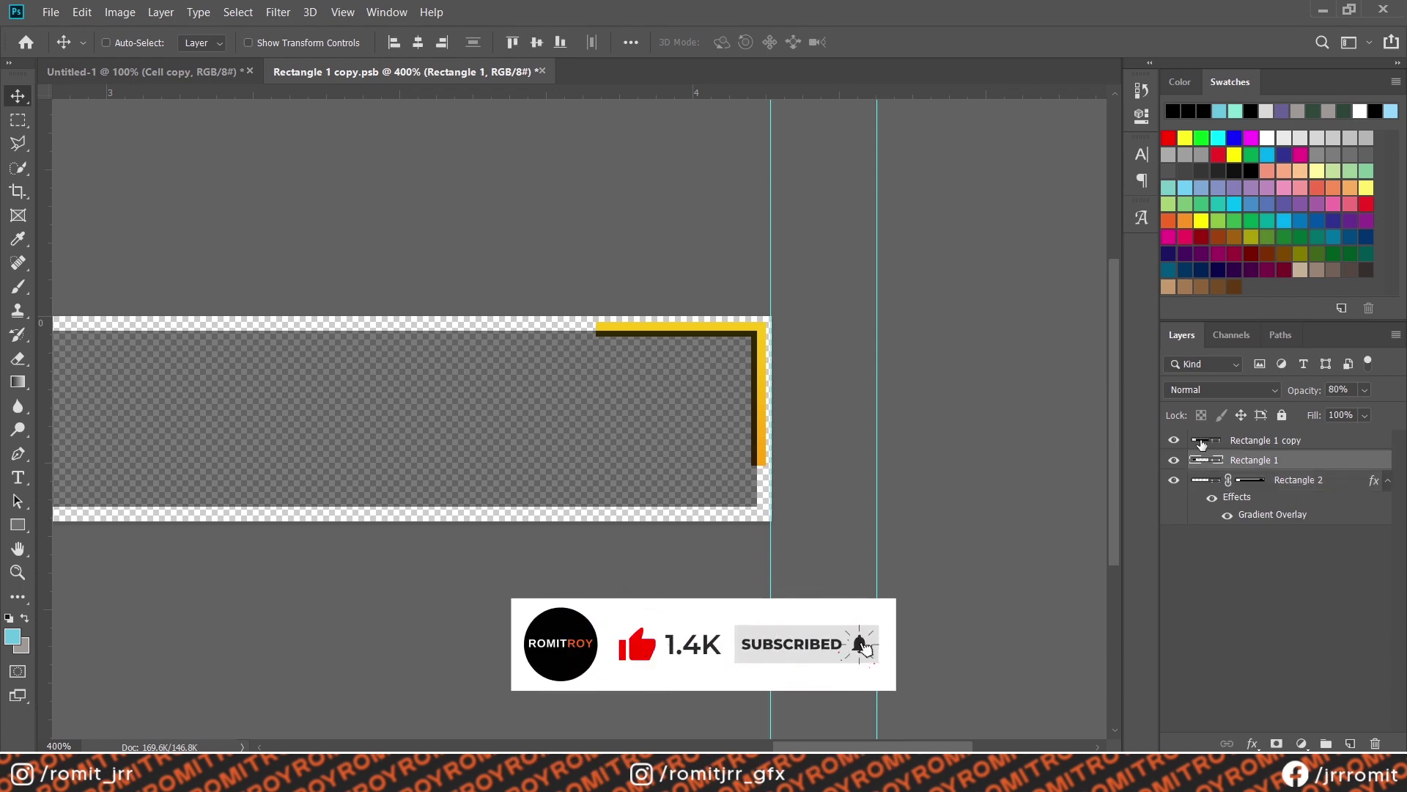
{"action": "key", "text": "shift+BackSpace"}
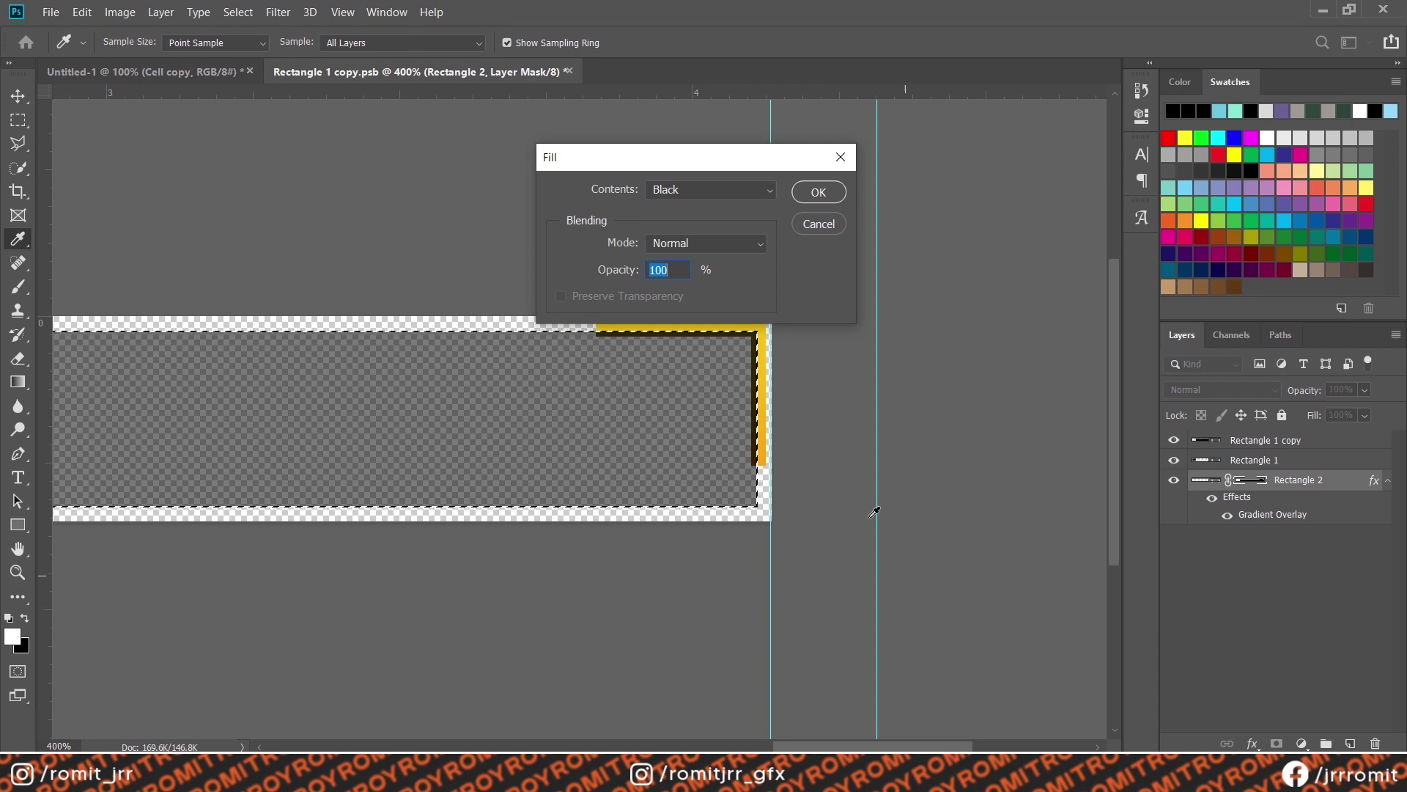
{"action": "key", "text": "Return"}
{"action": "key", "text": "ctrl+w"}
{"action": "left_click", "coordinate": [627, 293]}
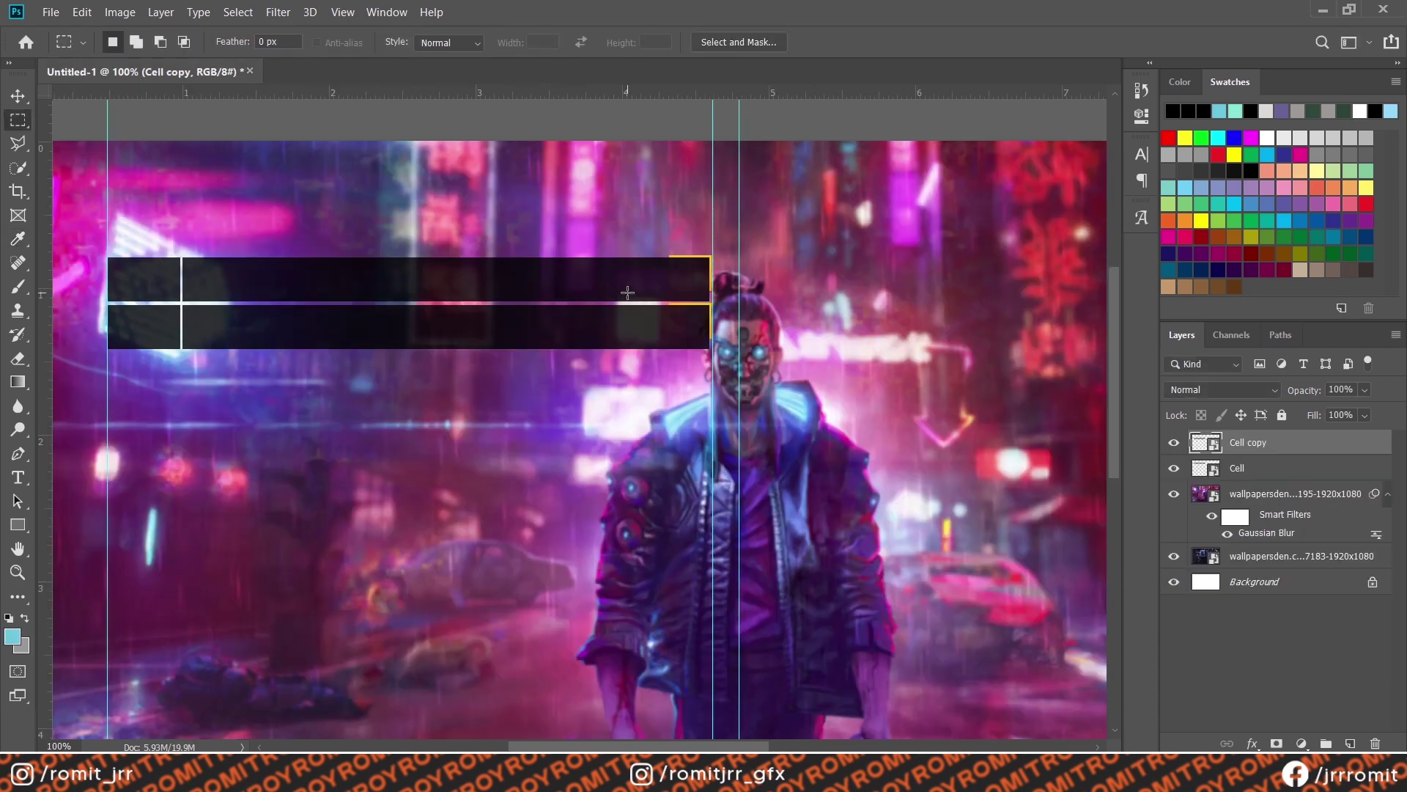
Step: Duplicate the Cell rows down into ten stacked rows and group them into one folder
{"action": "left_click", "coordinate": [1237, 468], "text": "shift"}
{"action": "key", "text": "v"}
{"action": "left_click_drag", "start_coordinate": [330, 275], "coordinate": [330, 369]}
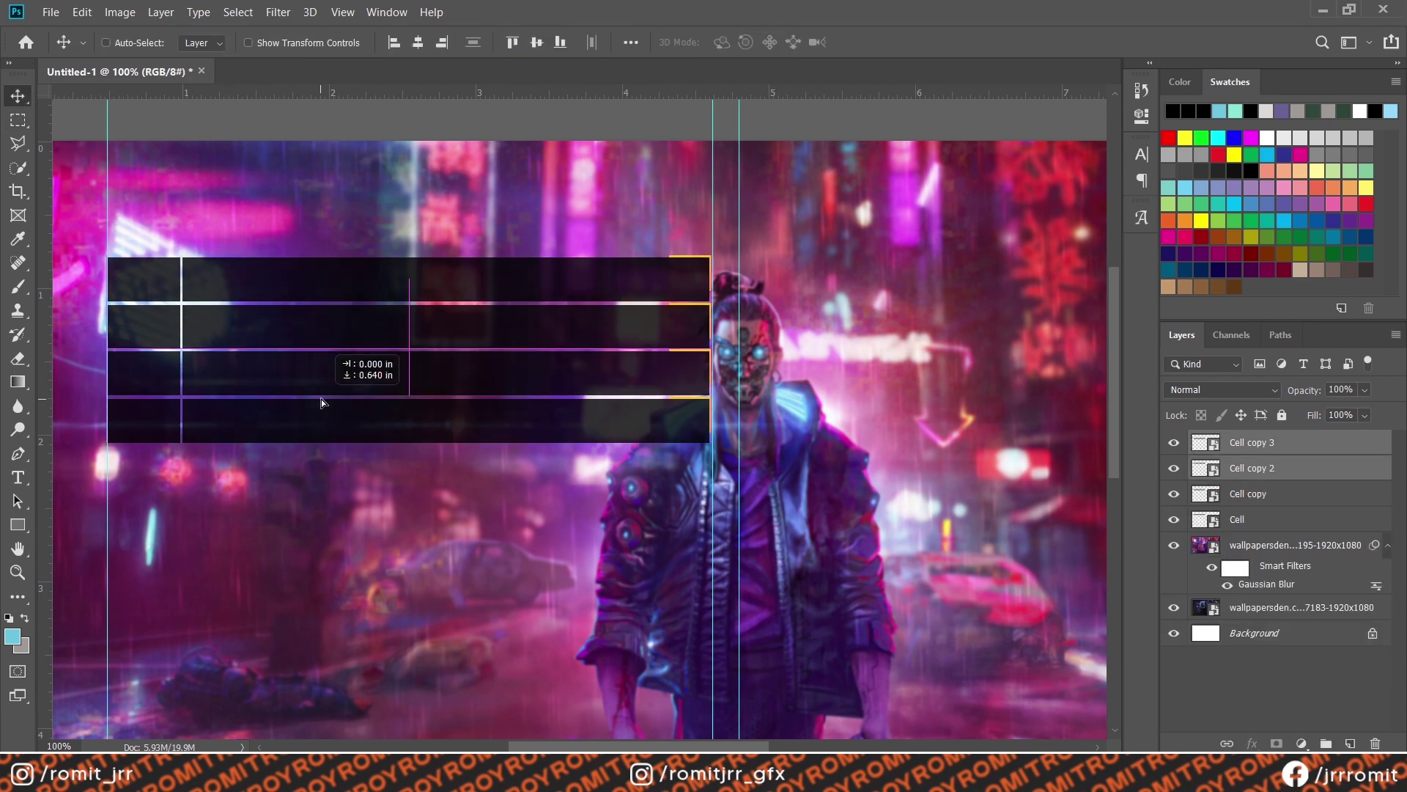
{"action": "left_click", "coordinate": [1239, 519], "text": "shift"}
{"action": "left_click_drag", "start_coordinate": [1246, 519], "coordinate": [1350, 743]}
{"action": "left_click_drag", "start_coordinate": [367, 366], "coordinate": [367, 557]}
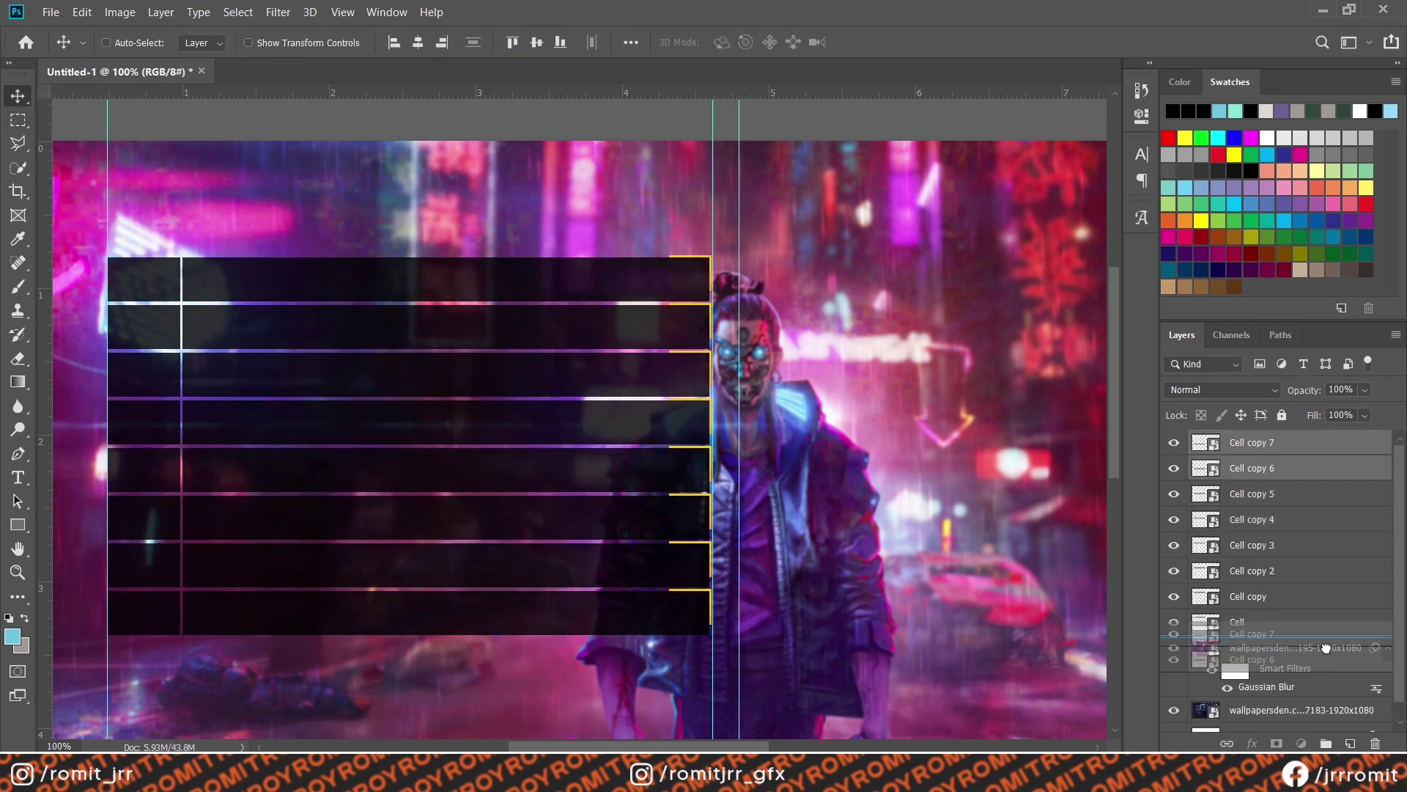
{"action": "scroll", "coordinate": [366, 440], "scroll_direction": "down", "scroll_amount": 3}
{"action": "left_click_drag", "start_coordinate": [367, 293], "coordinate": [366, 389]}
{"action": "left_click", "coordinate": [1385, 673], "text": "shift"}
{"action": "key", "text": "shift+Down"}
{"action": "key", "text": "shift+Down"}
{"action": "key", "text": "shift+Down"}
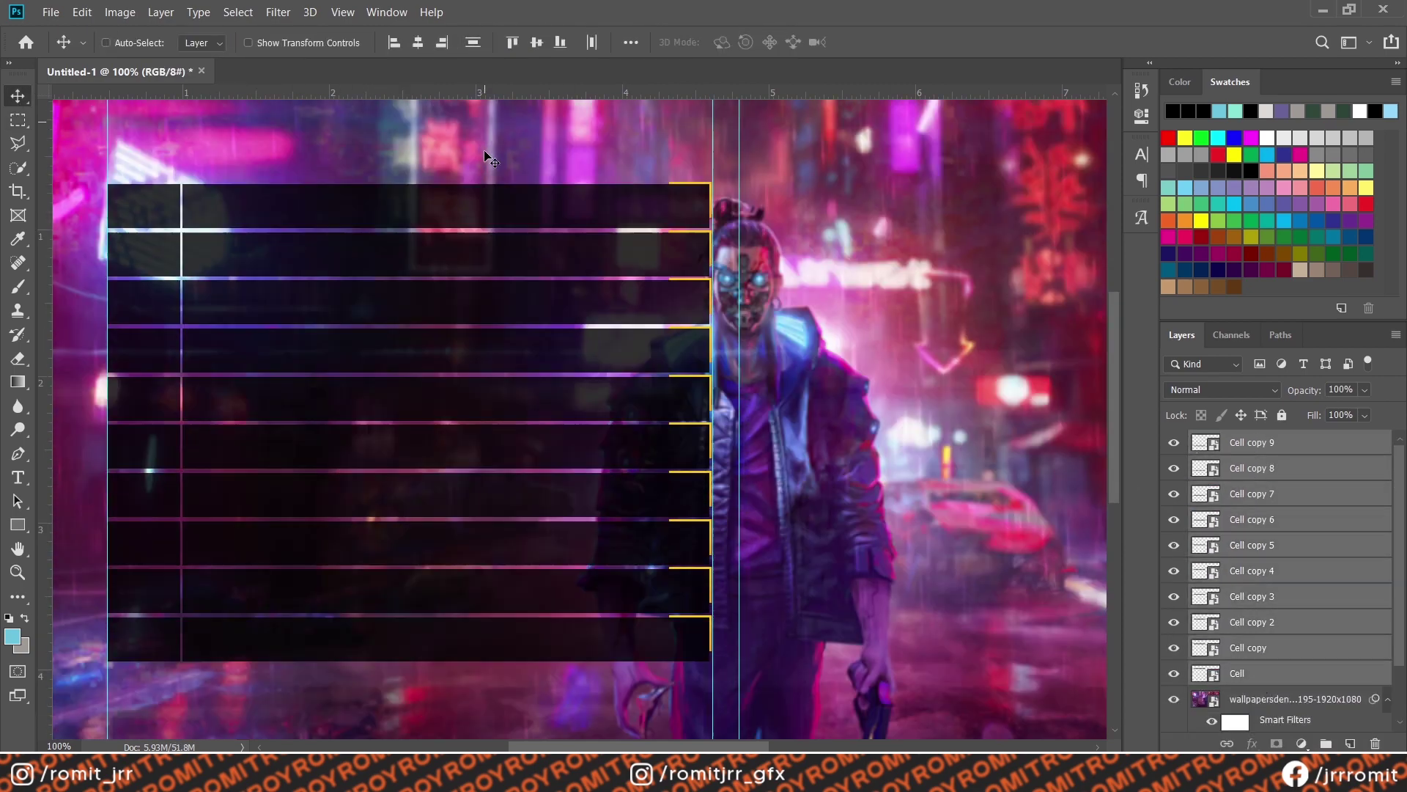
{"action": "key", "text": "ctrl+g"}
{"action": "double_click", "coordinate": [1263, 441]}
Step: Name the group Left Table and reapply the blur to the dark space background
{"action": "type", "text": "Left Table"}
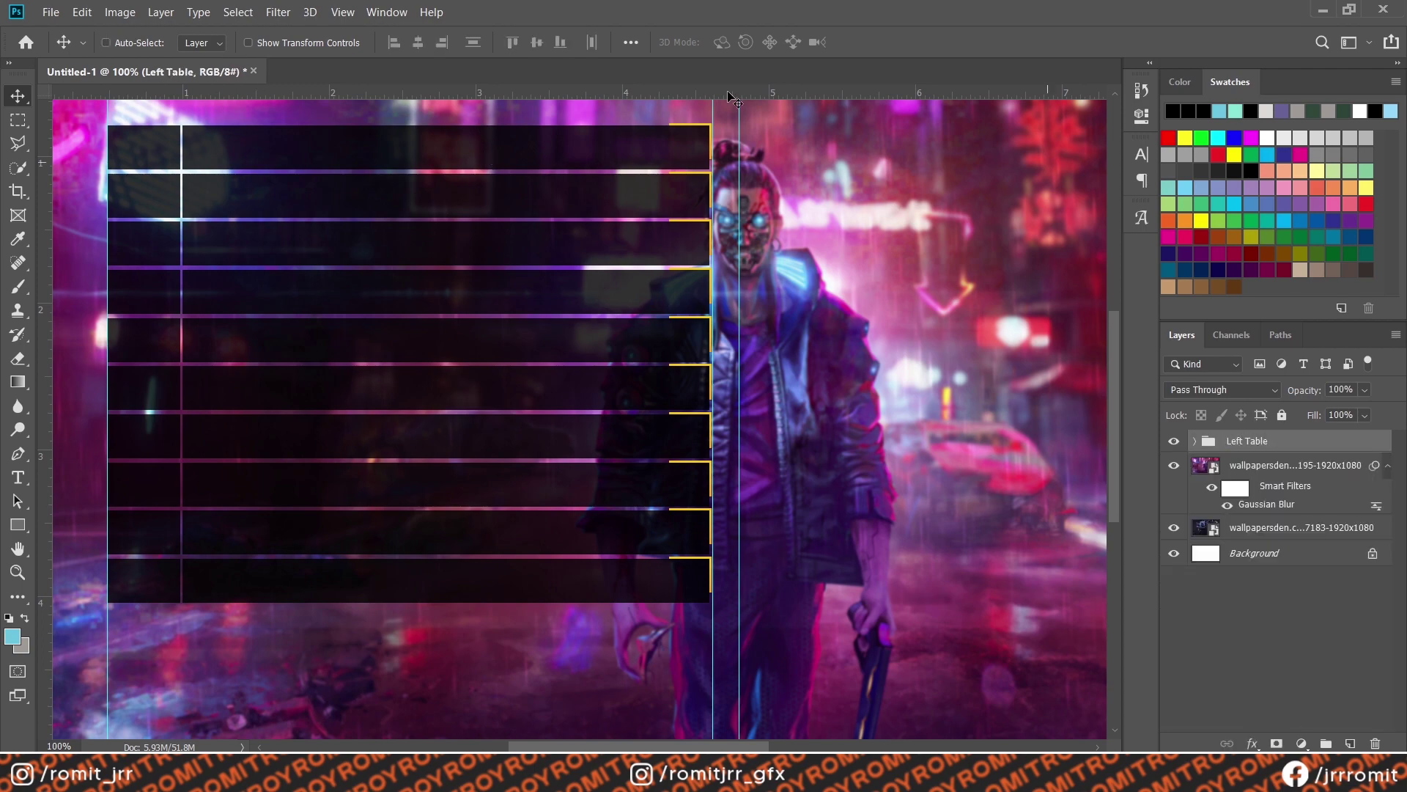
{"action": "left_click", "coordinate": [1290, 527]}
{"action": "left_click", "coordinate": [1173, 465]}
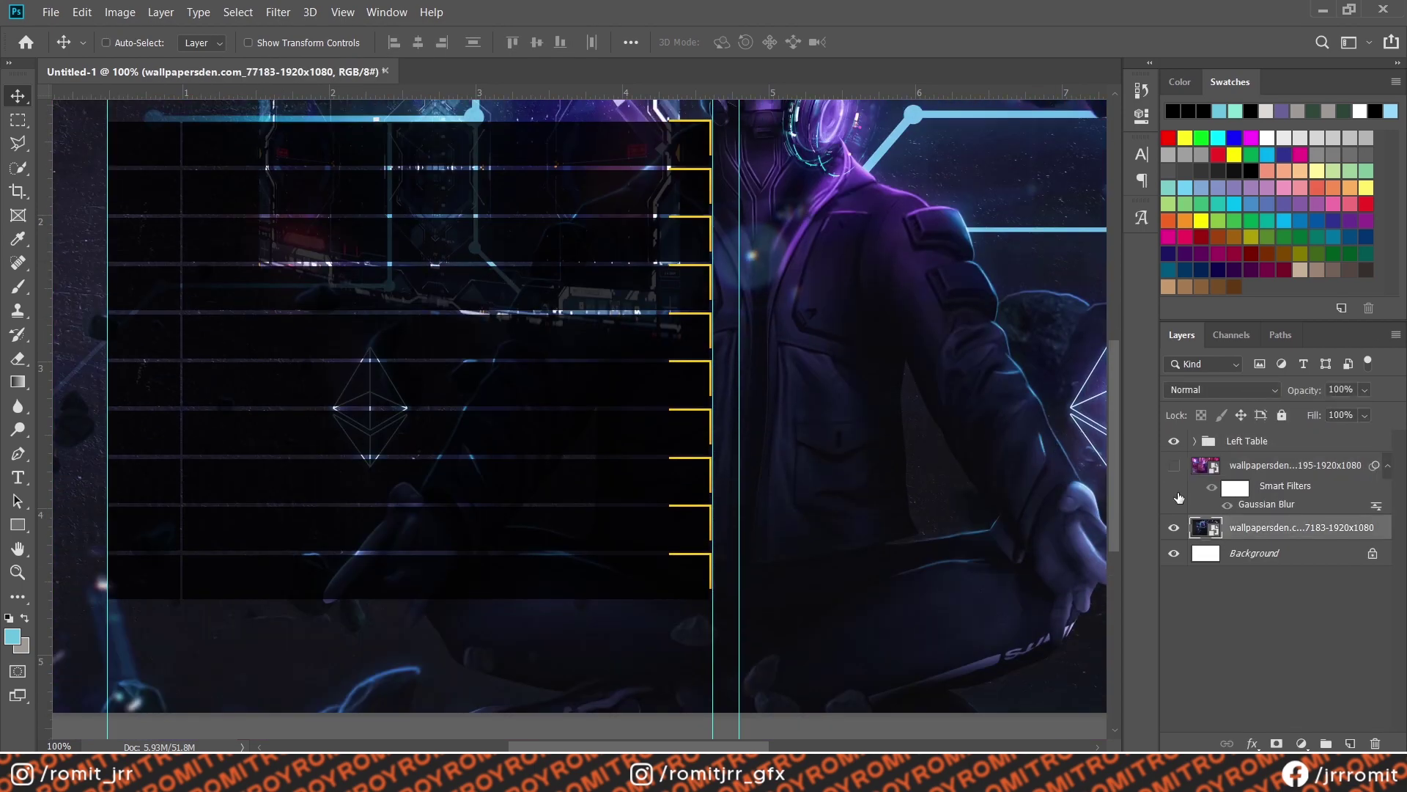
{"action": "key", "text": "ctrl+alt+f"}
{"action": "key", "text": "Return"}
{"action": "key", "text": "ctrl+minus"}
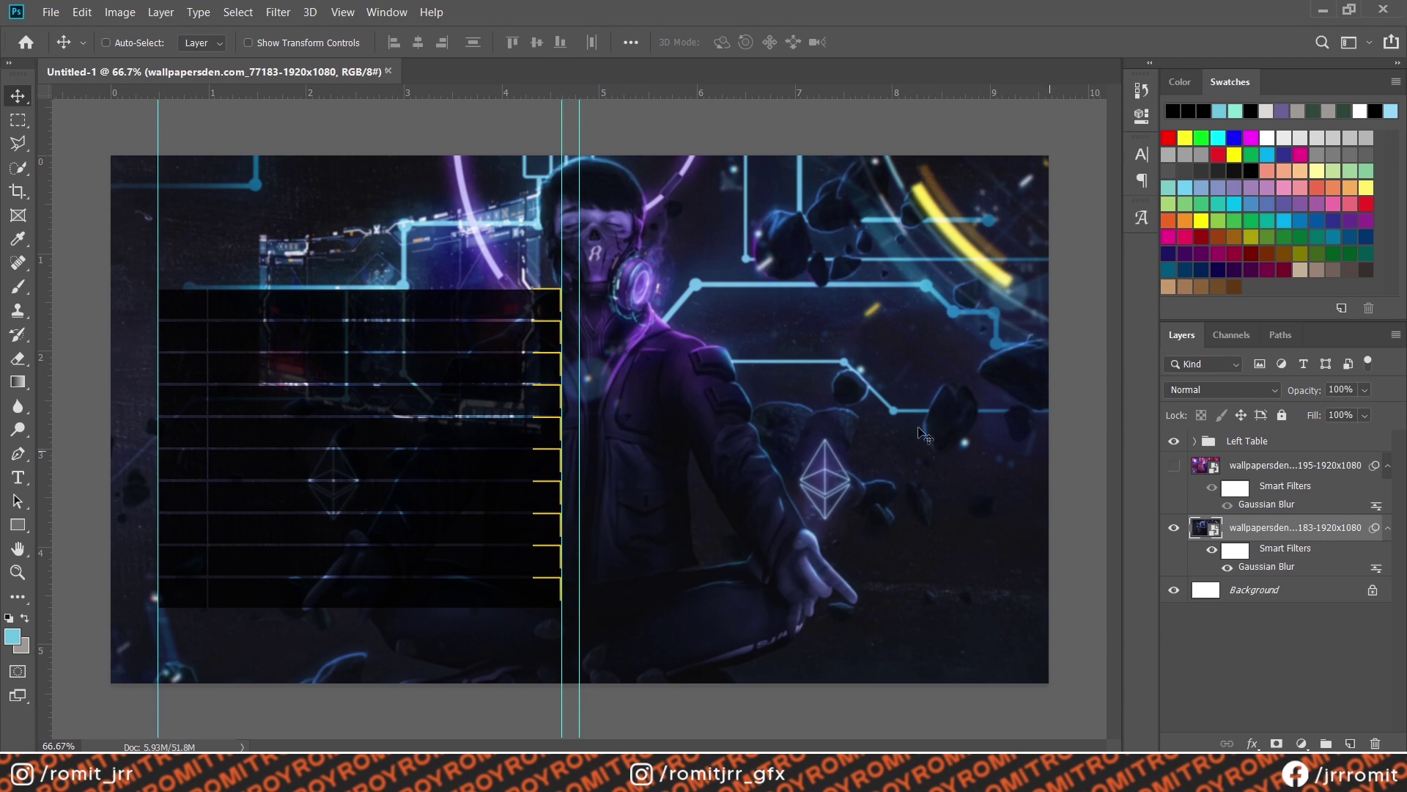
{"action": "left_click", "coordinate": [1174, 464]}
Step: Add a Gradient Map adjustment running from black to a grey swatch
{"action": "left_click", "coordinate": [1301, 743]}
{"action": "left_click", "coordinate": [1288, 720]}
{"action": "left_click", "coordinate": [979, 147]}
{"action": "left_click", "coordinate": [799, 283]}
{"action": "double_click", "coordinate": [1022, 560]}
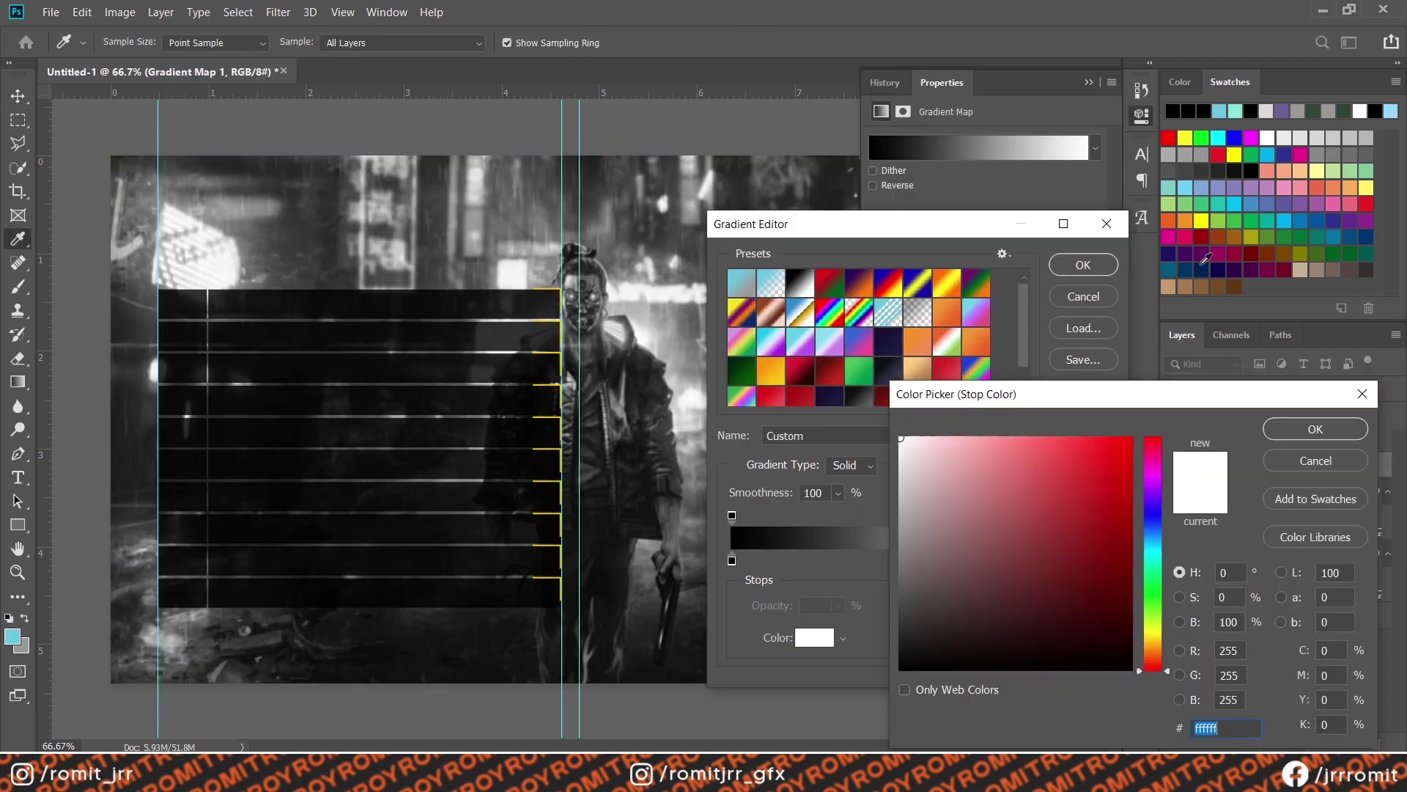
{"action": "left_click", "coordinate": [1331, 148]}
{"action": "left_click", "coordinate": [1316, 431]}
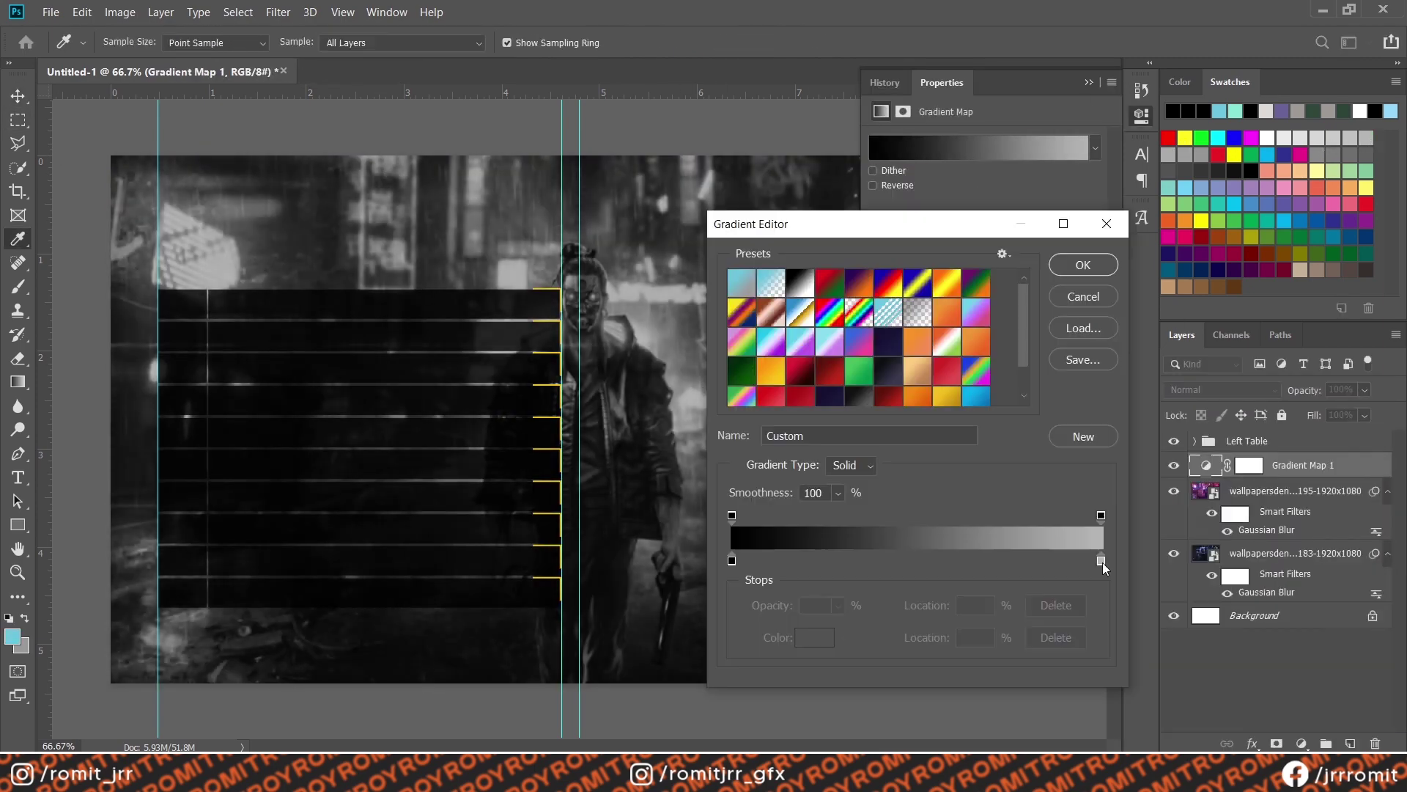
{"action": "key", "text": "Return"}
{"action": "key", "text": "v"}
{"action": "key", "text": "ctrl+1"}
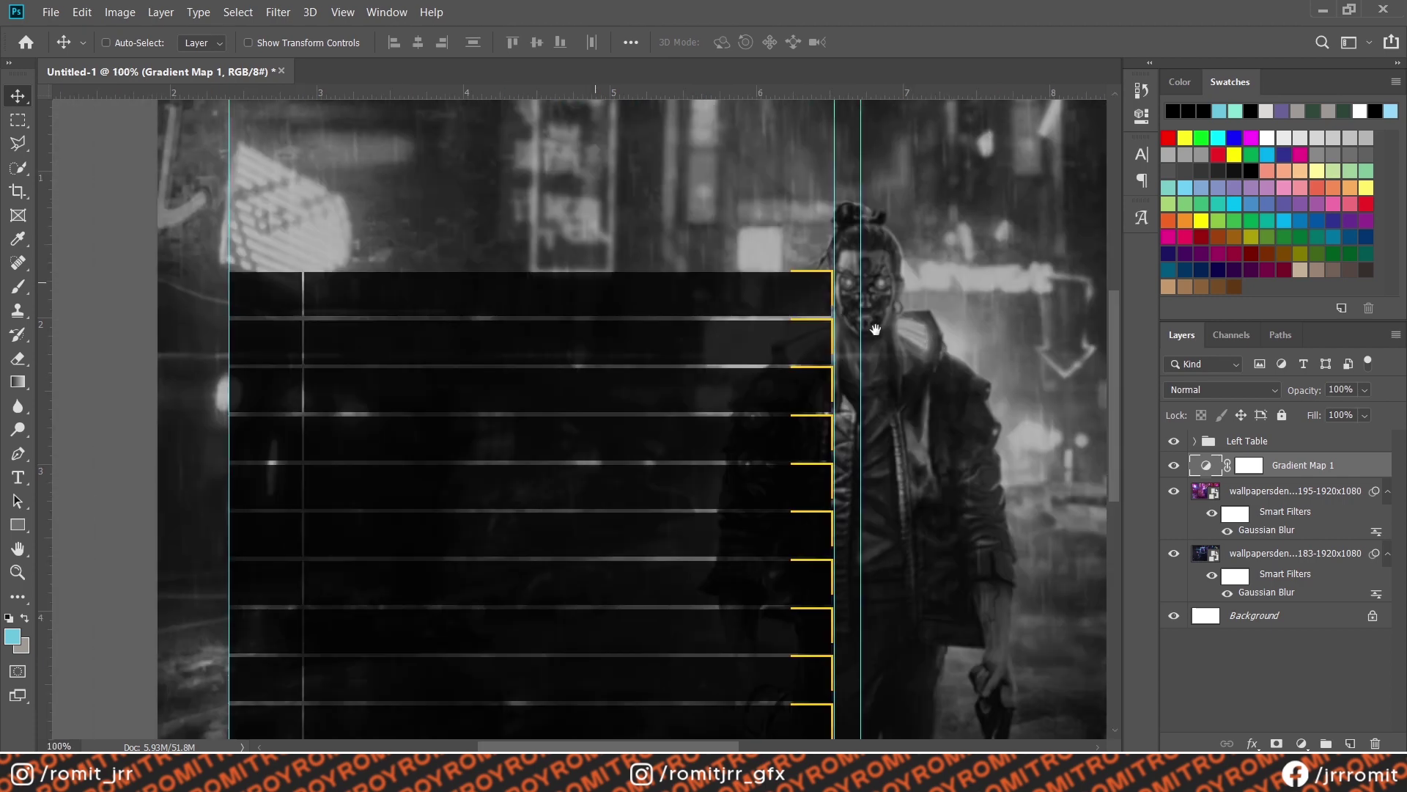
Step: Draw a black header bar above the table, layered above Left Table, and resize it
{"action": "key", "text": "u"}
{"action": "left_click_drag", "start_coordinate": [229, 223], "coordinate": [835, 261]}
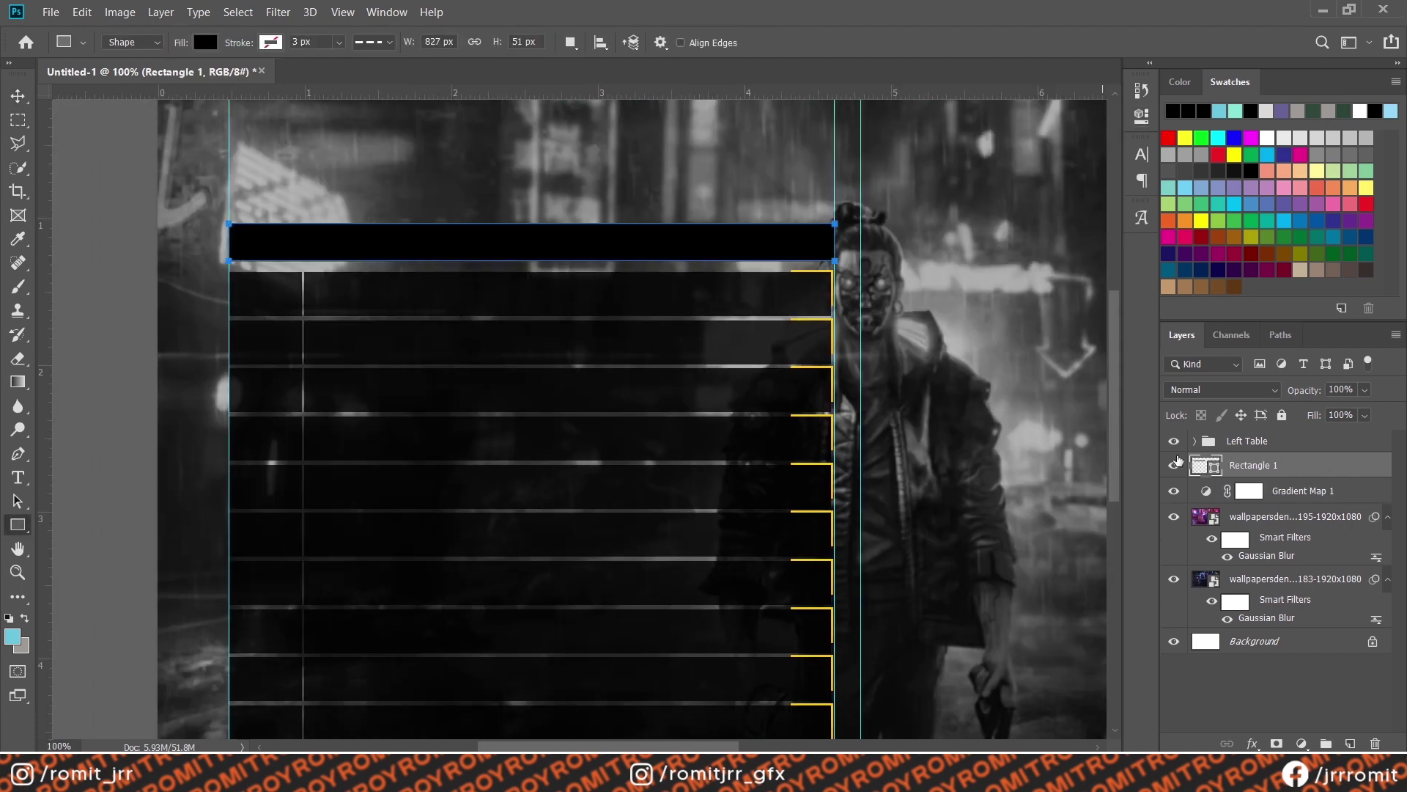
{"action": "key", "text": "ctrl+bracketright"}
{"action": "key", "text": "ctrl+t"}
{"action": "scroll", "coordinate": [798, 176], "scroll_direction": "up", "scroll_amount": 1}
{"action": "scroll", "coordinate": [169, 271], "scroll_direction": "left", "scroll_amount": 5}
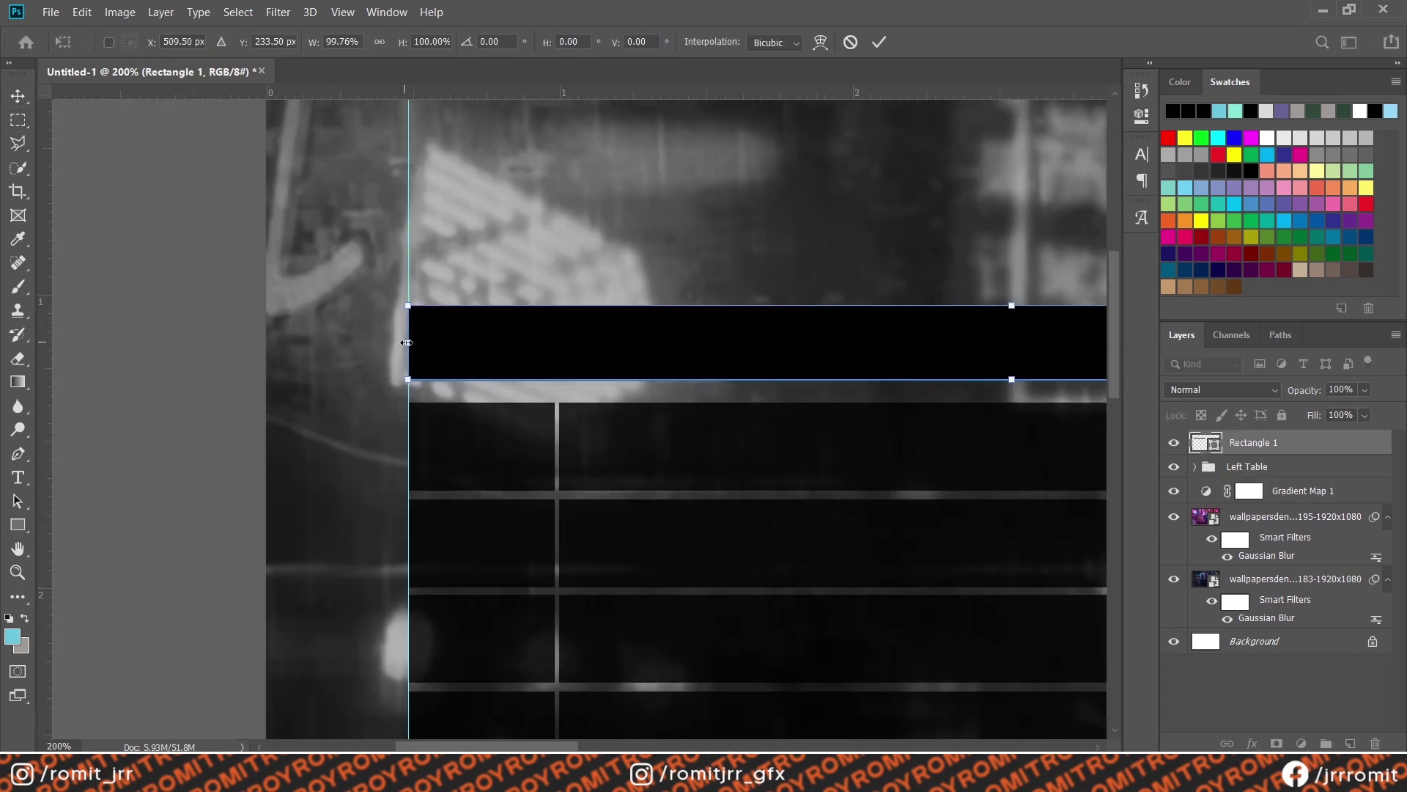
{"action": "key", "text": "Return"}
Step: Give the header bar a Gradient Overlay running from purple to magenta
{"action": "left_click", "coordinate": [968, 415]}
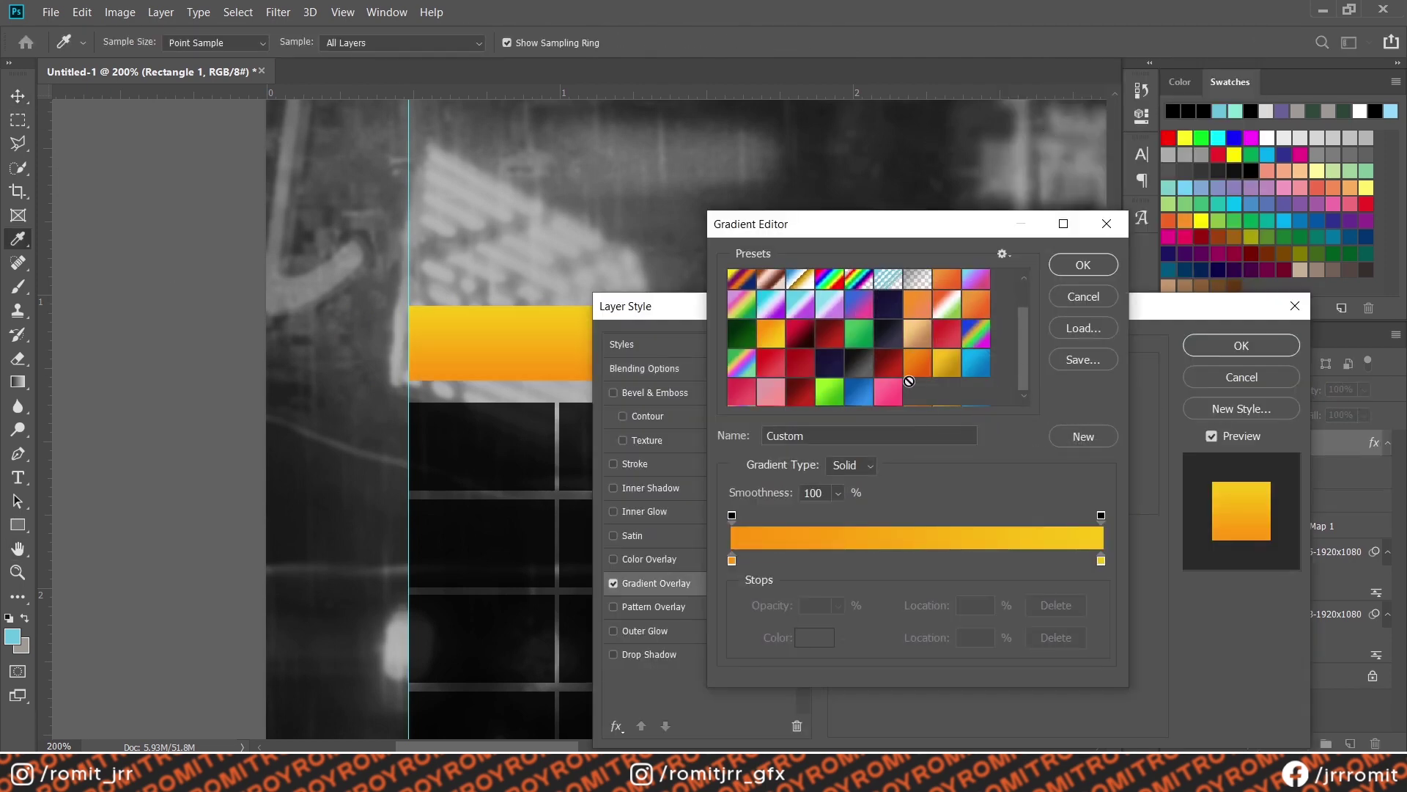
{"action": "double_click", "coordinate": [1101, 560]}
{"action": "left_click", "coordinate": [1310, 196]}
{"action": "key", "text": "Return"}
{"action": "double_click", "coordinate": [731, 561]}
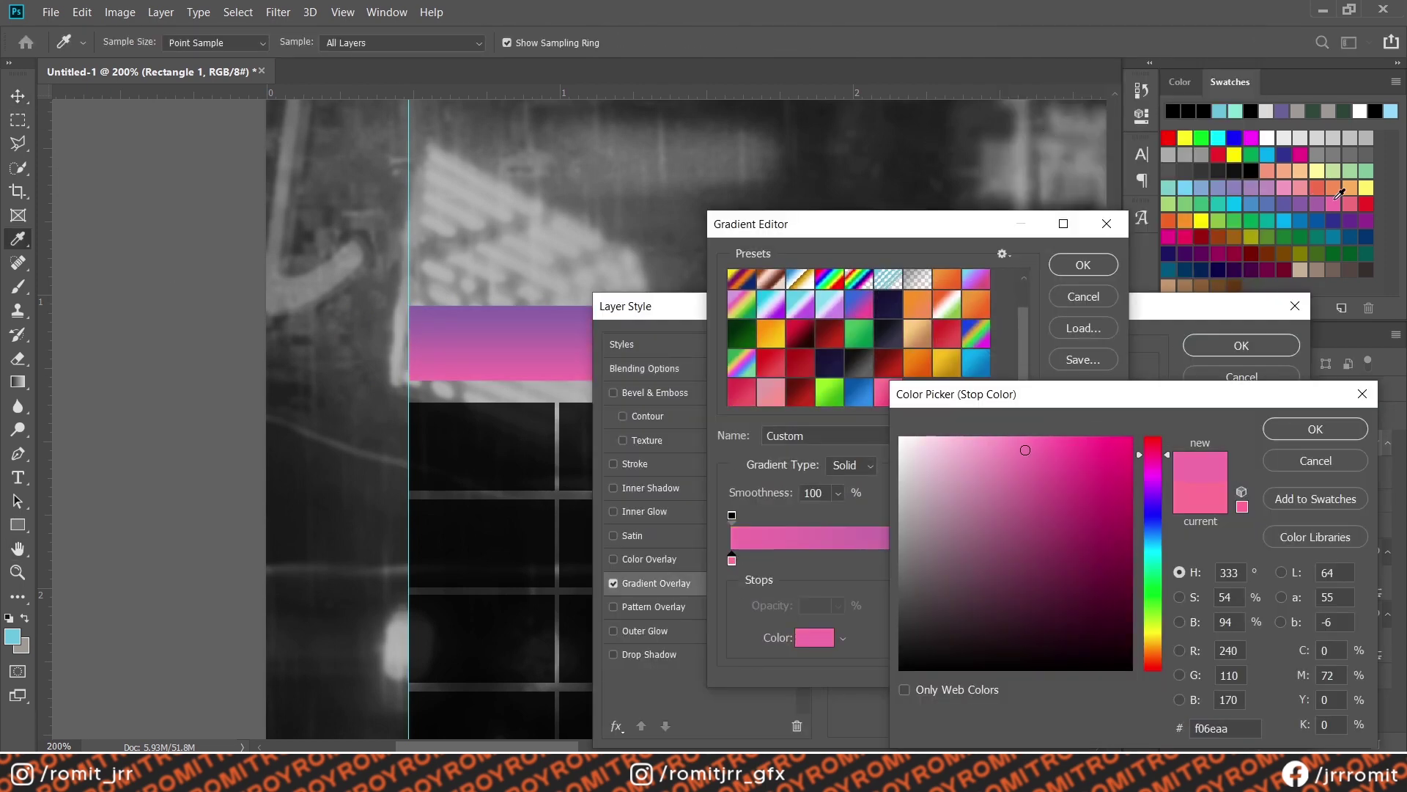
{"action": "left_click", "coordinate": [1339, 194]}
{"action": "key", "text": "Return"}
{"action": "key", "text": "Return"}
{"action": "left_click", "coordinate": [960, 418]}
{"action": "double_click", "coordinate": [1101, 561]}
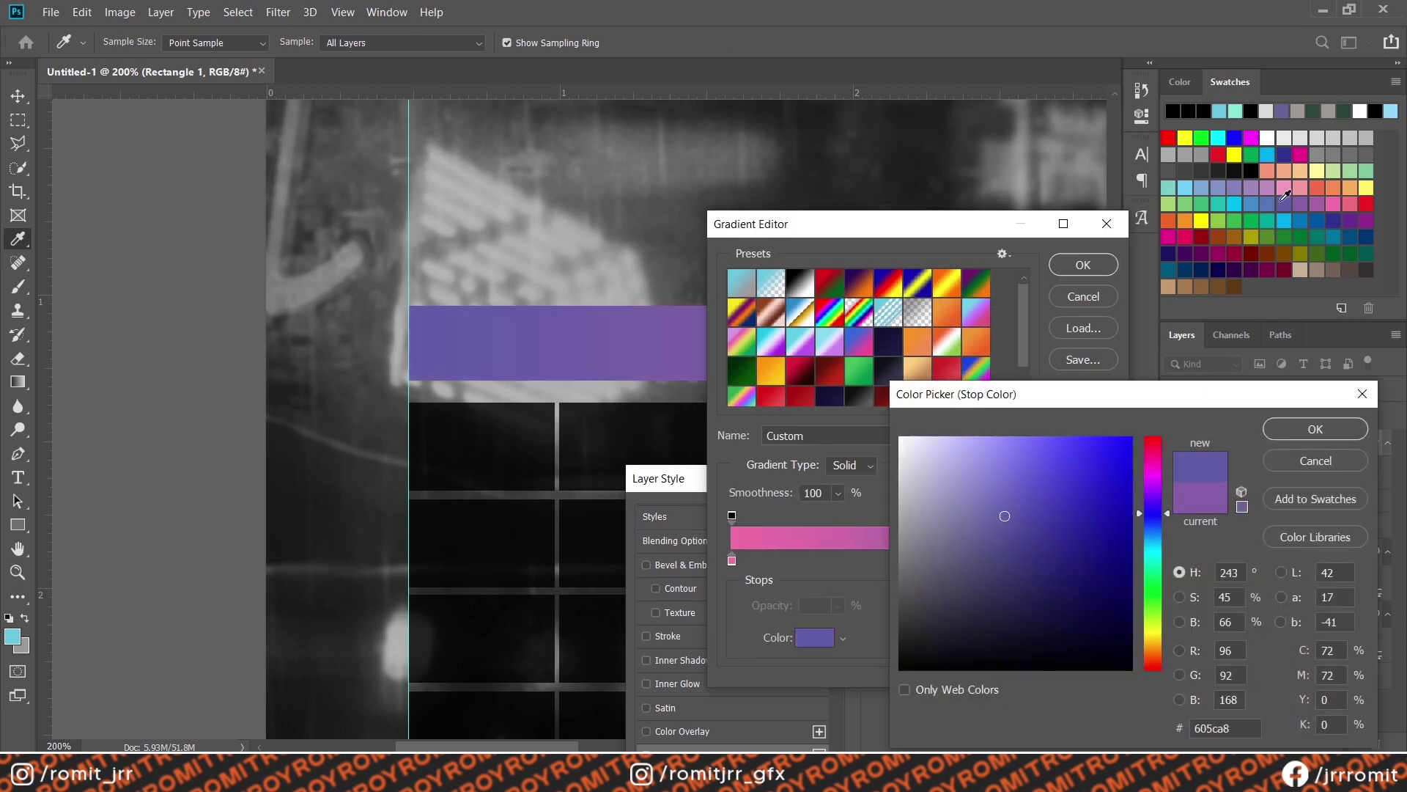
{"action": "left_click", "coordinate": [1058, 534]}
{"action": "key", "text": "Return"}
{"action": "double_click", "coordinate": [731, 560]}
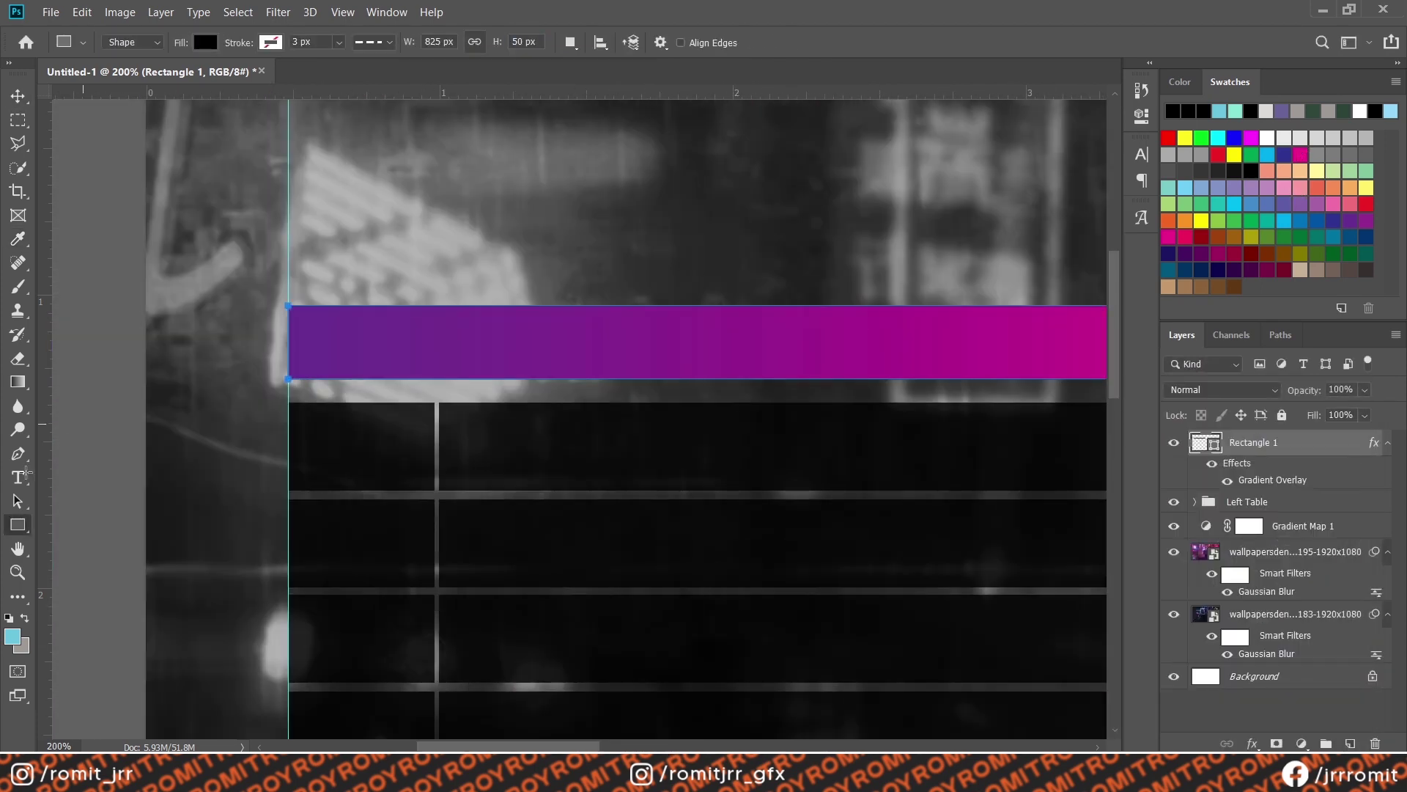
Step: Add an enlarged '#' label in Agency Gothic CT Medium on the purple header bar
{"action": "left_click", "coordinate": [18, 477]}
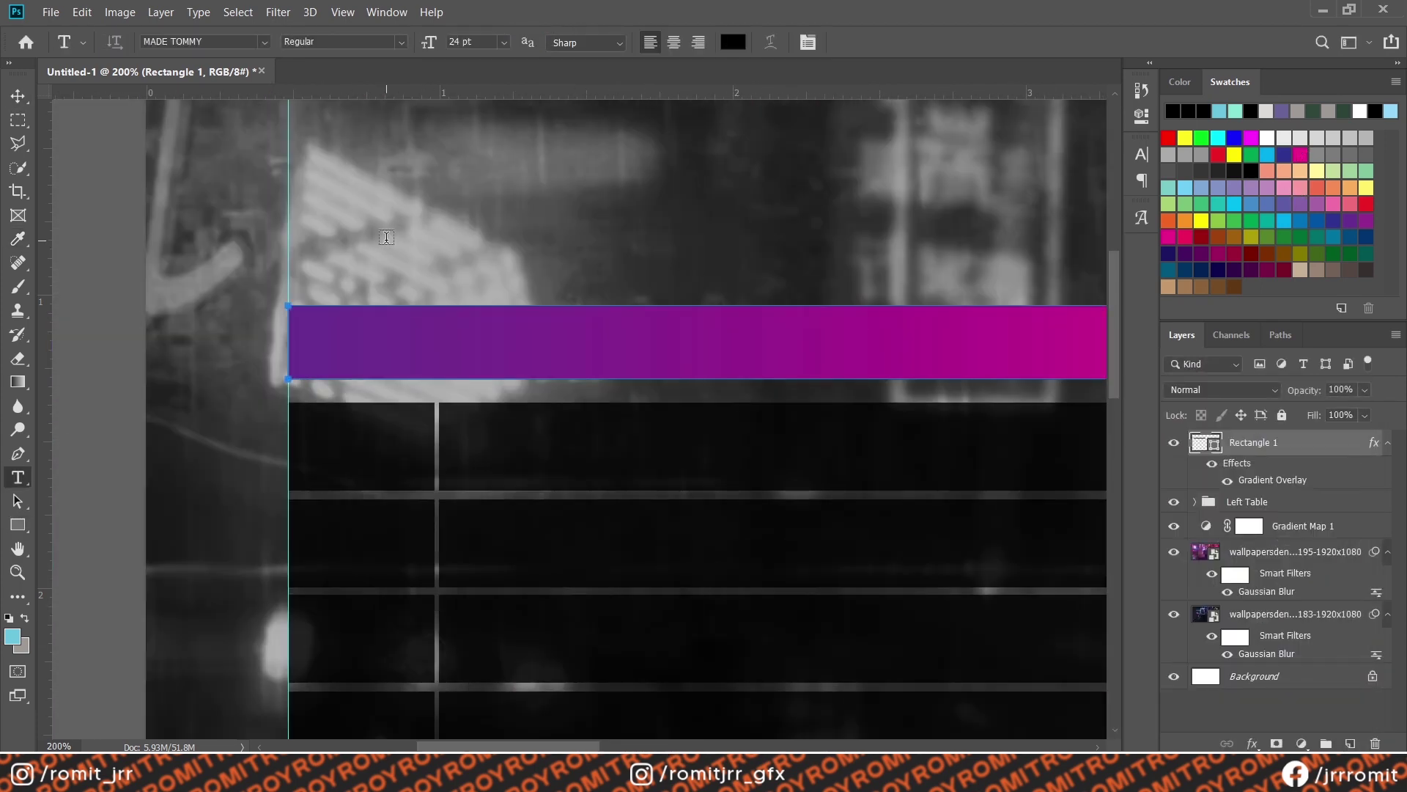
{"action": "left_click", "coordinate": [389, 249]}
{"action": "type", "text": "RANK#"}
{"action": "left_click", "coordinate": [265, 42]}
{"action": "type", "text": "gency"}
{"action": "key", "text": "Return"}
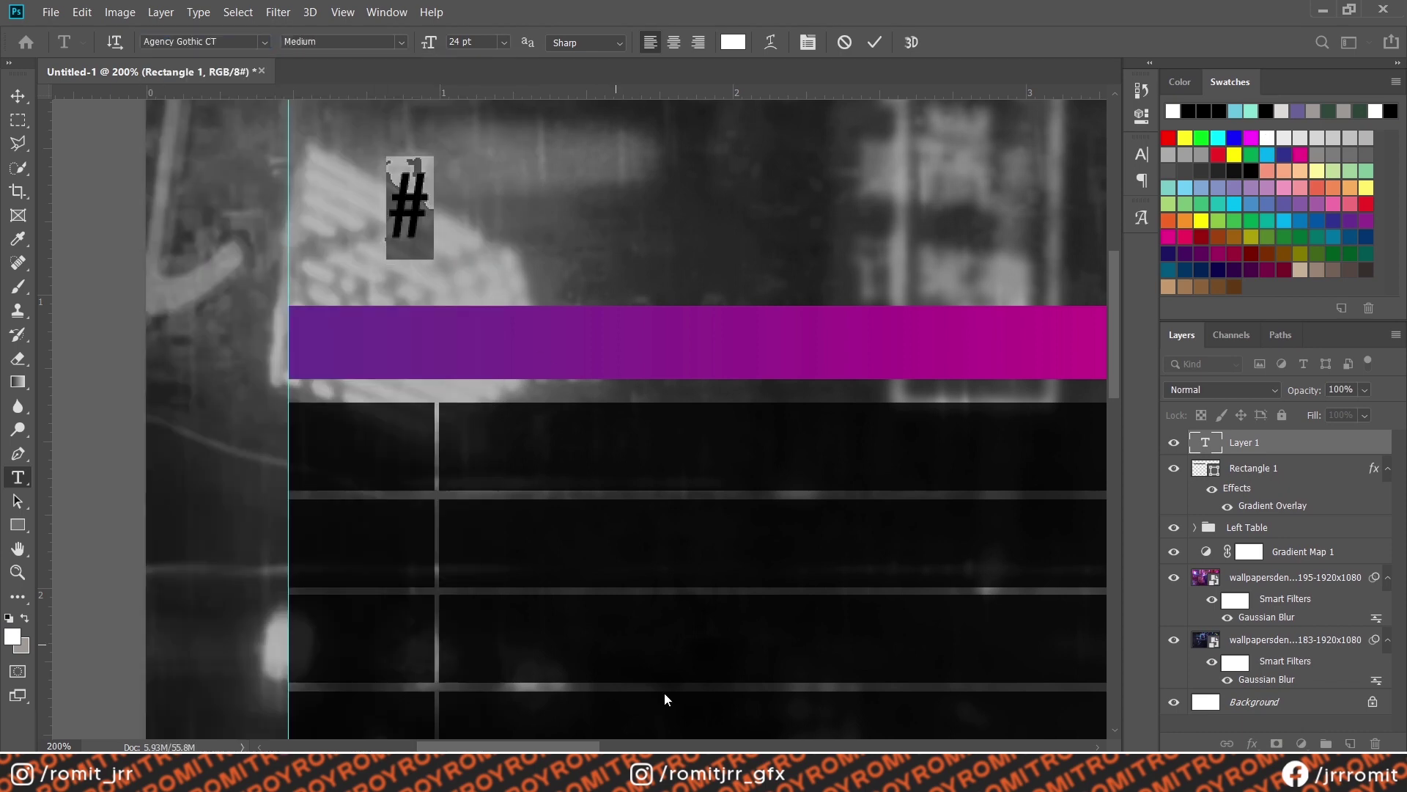
{"action": "left_click", "coordinate": [503, 42]}
{"action": "left_click", "coordinate": [487, 203]}
{"action": "mouse_move", "coordinate": [402, 205]}
{"action": "left_mouse_down"}
{"action": "mouse_move", "coordinate": [351, 342]}
{"action": "mouse_move", "coordinate": [403, 328]}
{"action": "left_mouse_up"}
{"action": "key", "text": "ctrl+Return"}
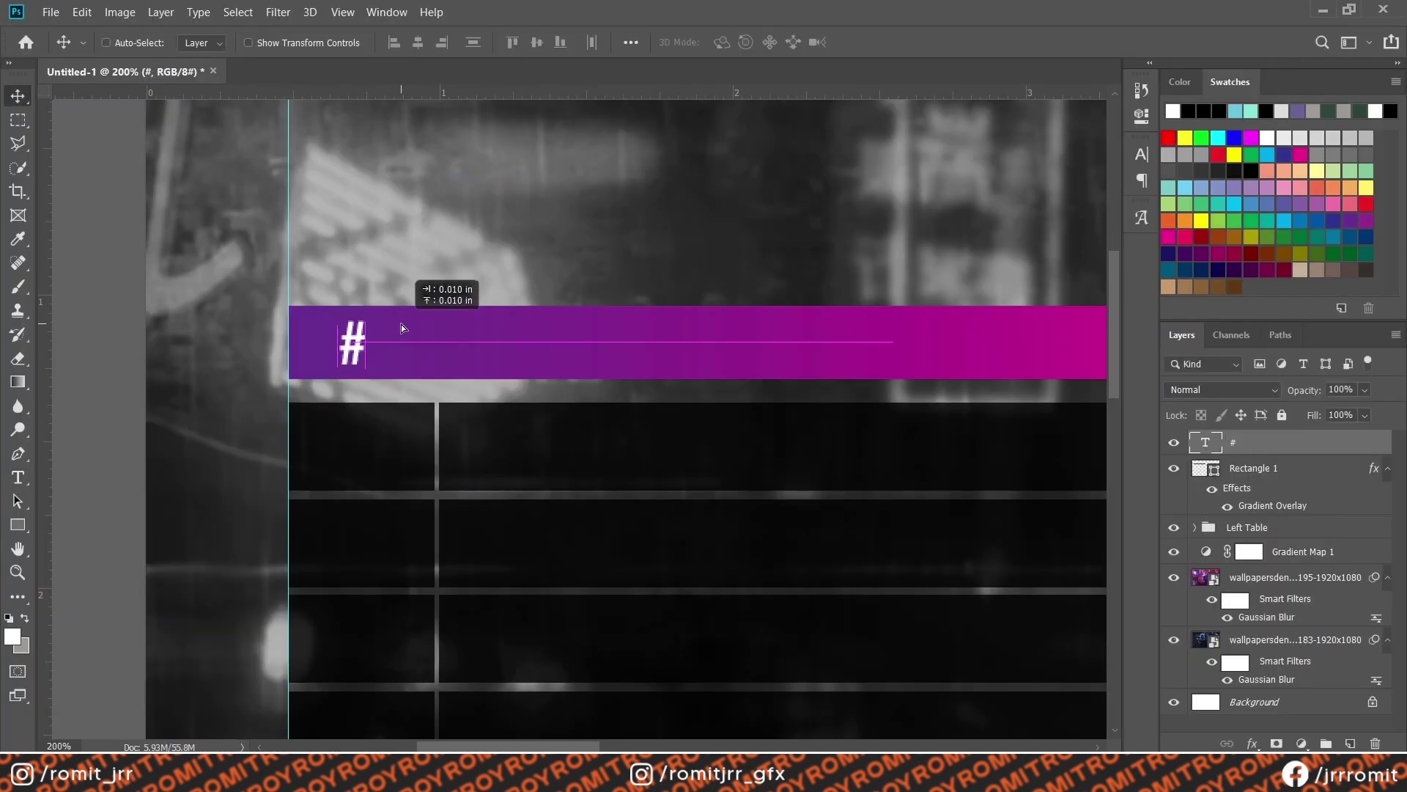
Step: Add a center-aligned 'TEAM NAME' label on the header bar
{"action": "type", "text": "t"}
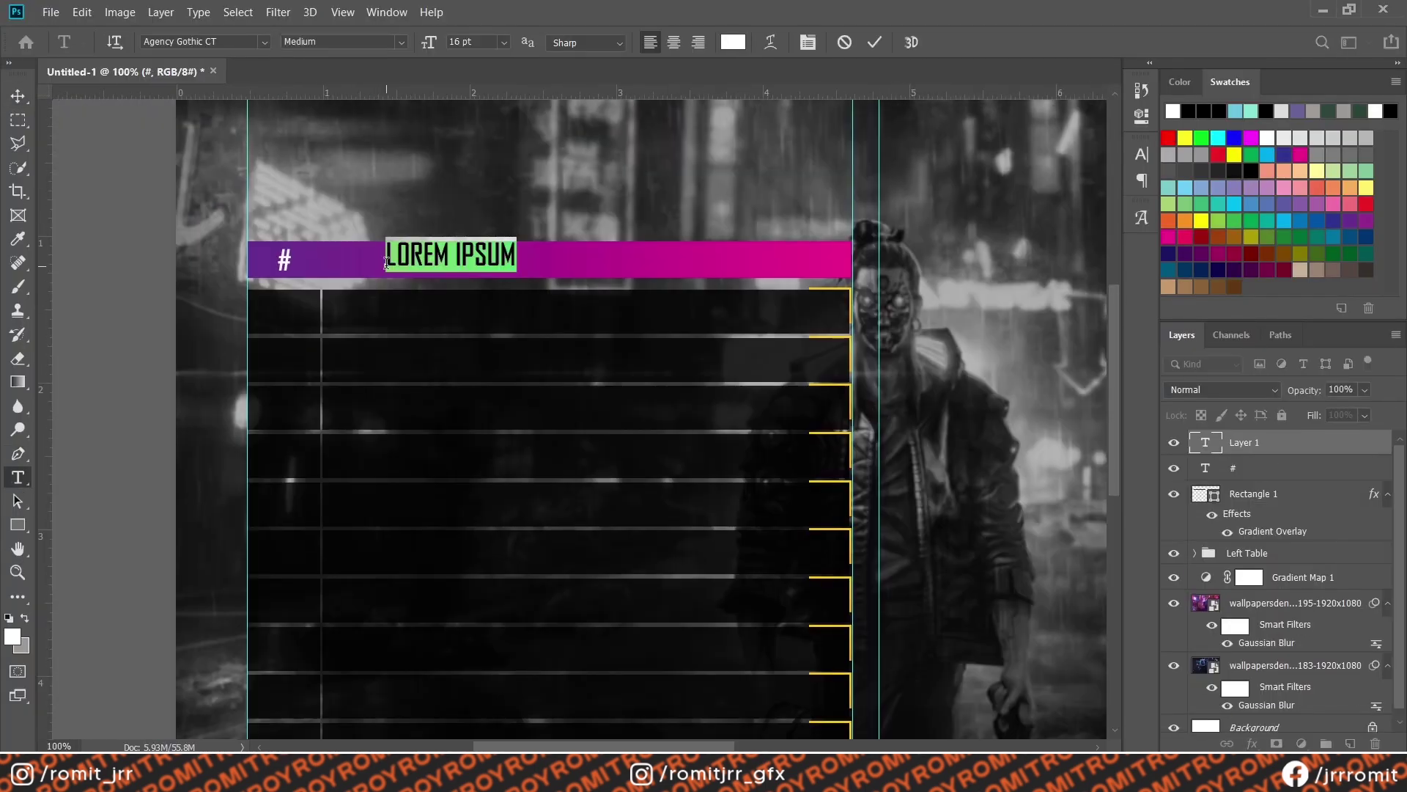
{"action": "type", "text": "TEAM NAME"}
{"action": "left_click", "coordinate": [673, 42]}
{"action": "key", "text": "ctrl+Return"}
{"action": "left_click_drag", "start_coordinate": [399, 251], "coordinate": [409, 257]}
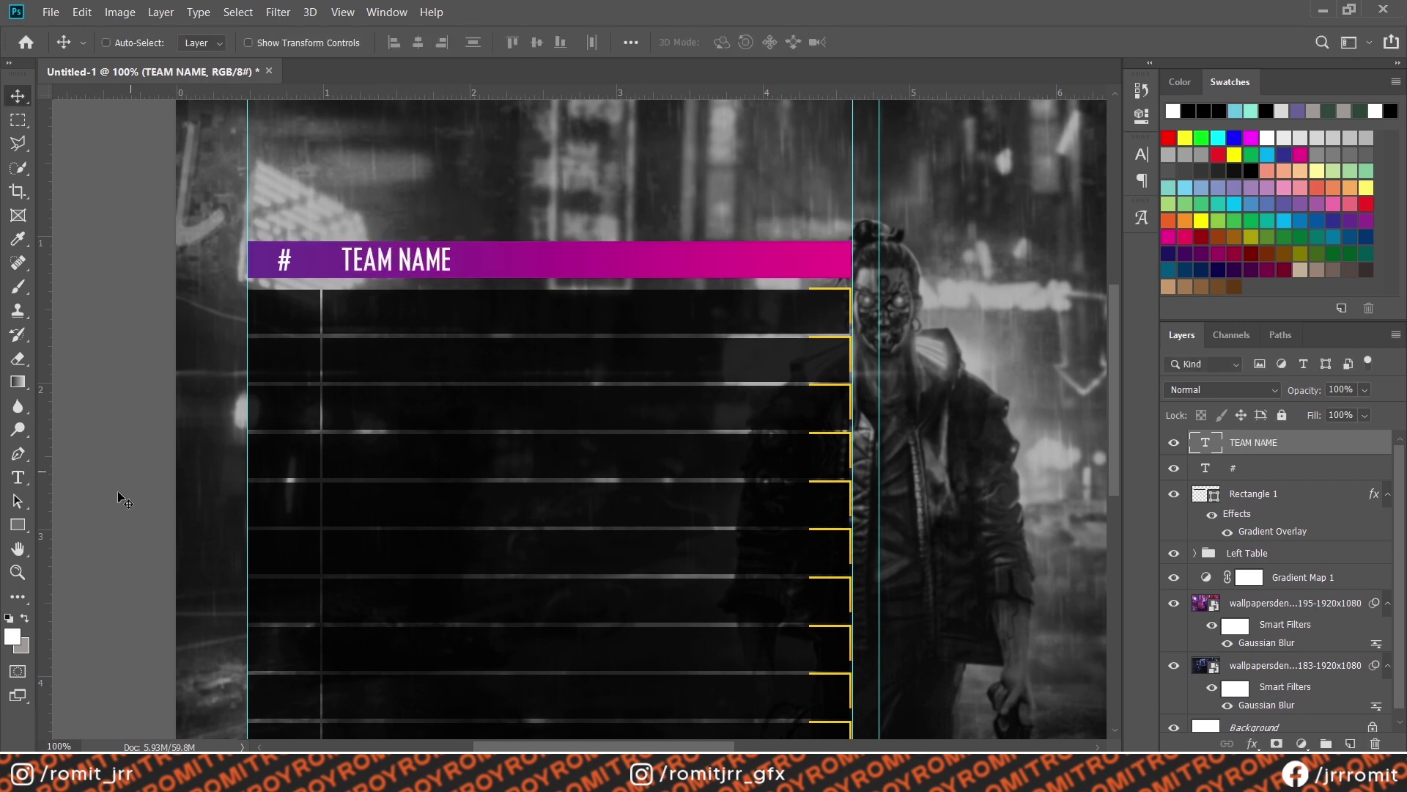
Step: Add 'PLACEMENT', 'KILLS' and 'TOTAL' labels along the header bar
{"action": "left_click", "coordinate": [16, 478]}
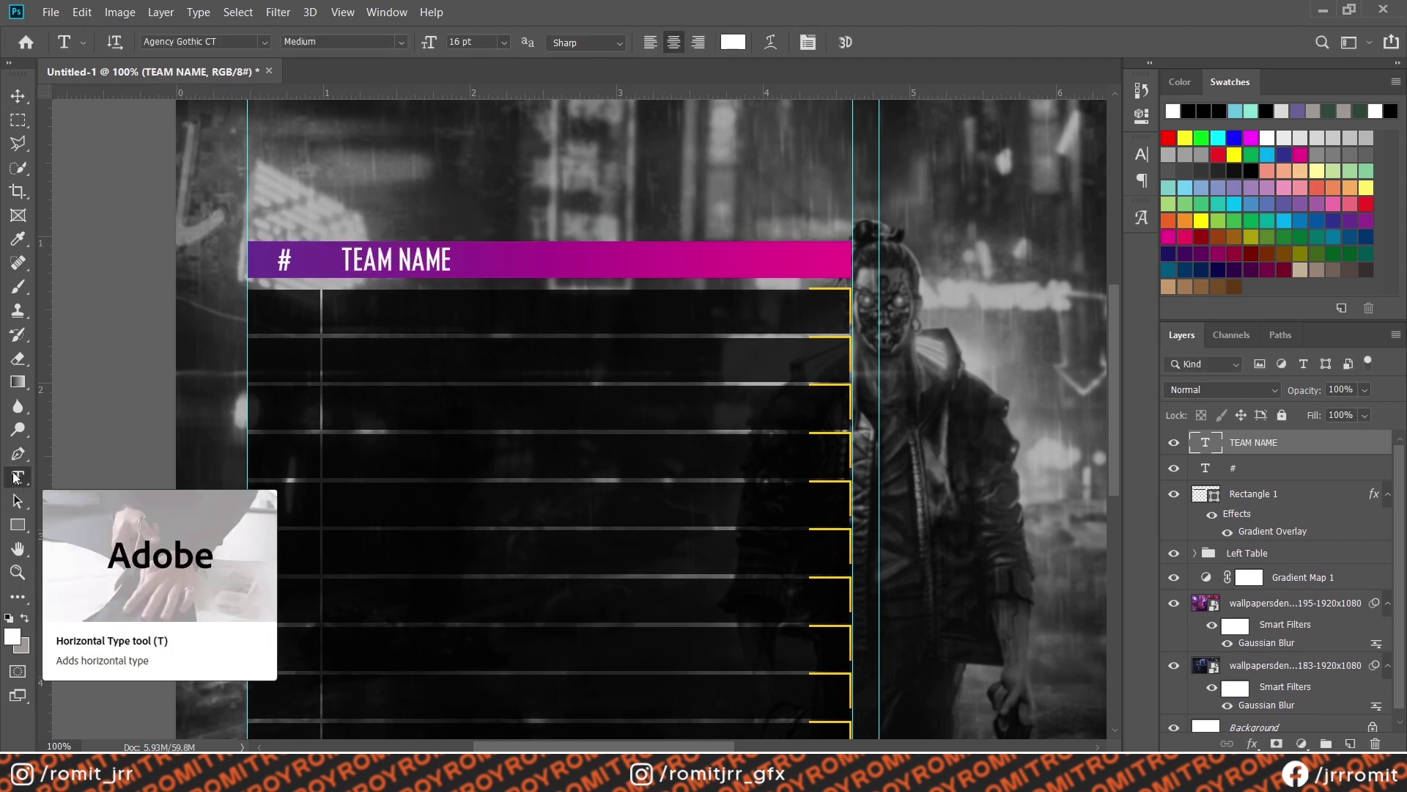
{"action": "left_click", "coordinate": [557, 253]}
{"action": "type", "text": "PLACEMENT"}
{"action": "left_click", "coordinate": [769, 253]}
{"action": "type", "text": "KILLS"}
{"action": "left_click", "coordinate": [817, 245]}
{"action": "type", "text": "TOTAL"}
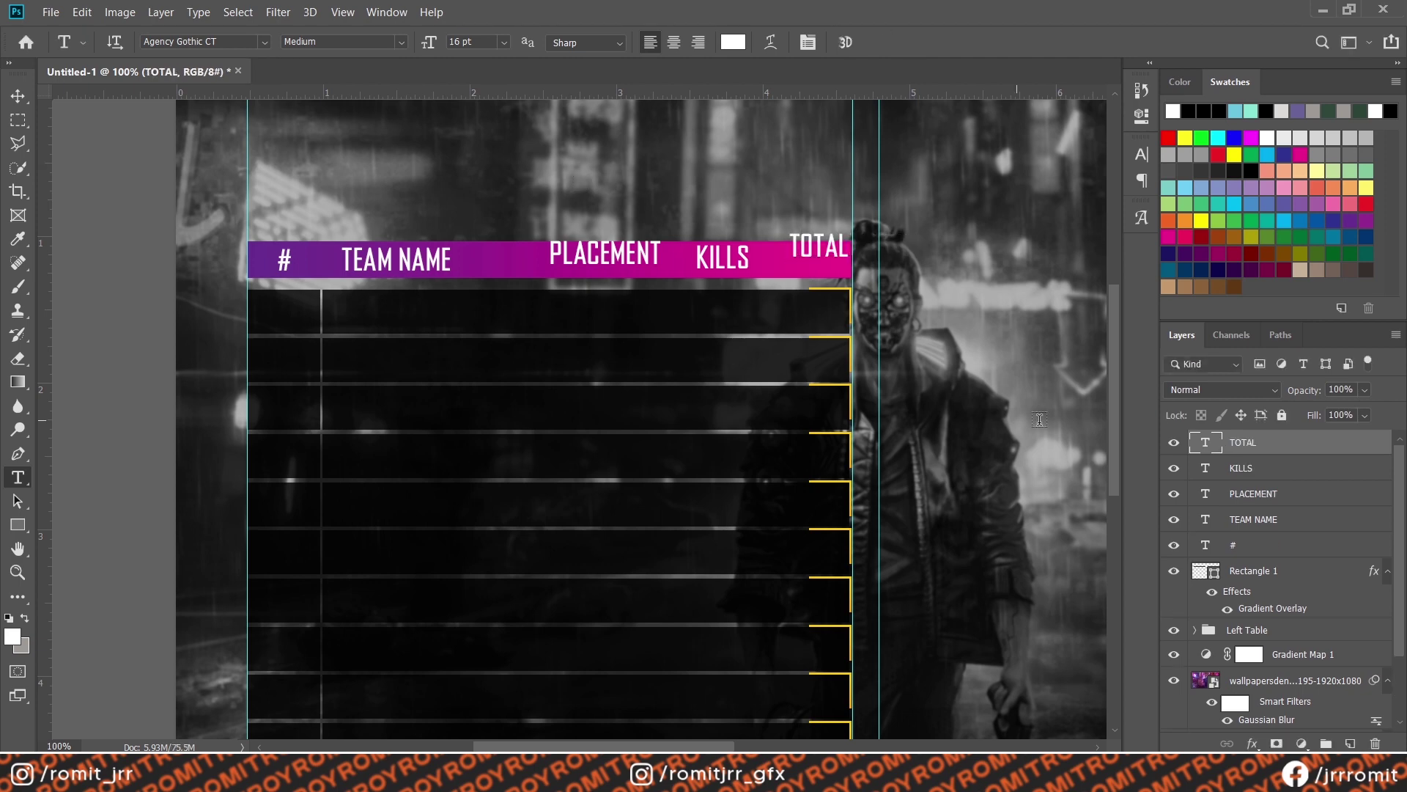
{"action": "left_click", "coordinate": [1246, 442]}
Step: Reposition the '#', 'TOTAL' and 'KILLS' labels so they line up on the bar
{"action": "left_click", "coordinate": [1246, 545], "text": "shift"}
{"action": "left_click", "coordinate": [674, 41]}
{"action": "key", "text": "v"}
{"action": "left_click_drag", "start_coordinate": [281, 262], "coordinate": [321, 304]}
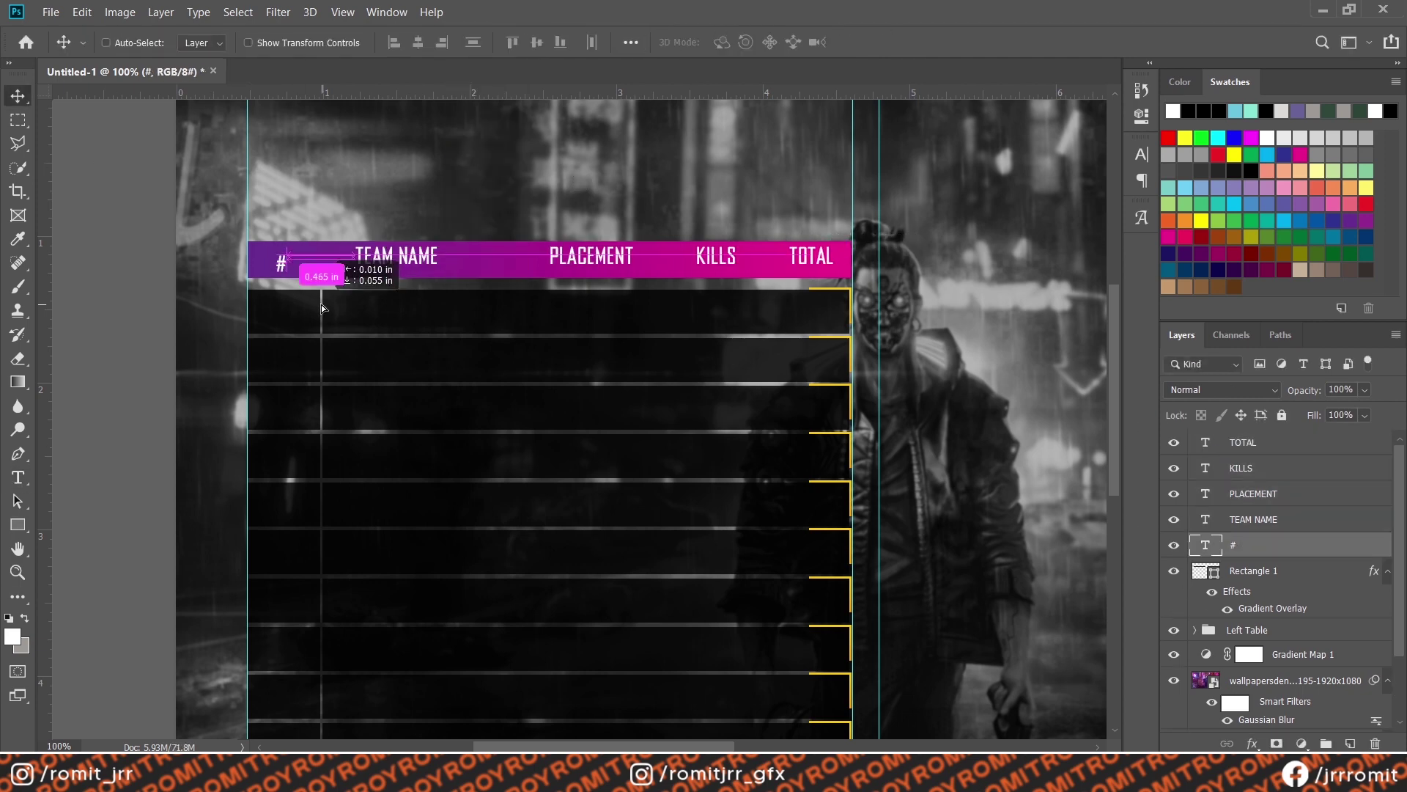
{"action": "left_click", "coordinate": [1246, 442]}
{"action": "left_click_drag", "start_coordinate": [817, 253], "coordinate": [817, 258]}
{"action": "left_click", "coordinate": [745, 262], "text": "ctrl"}
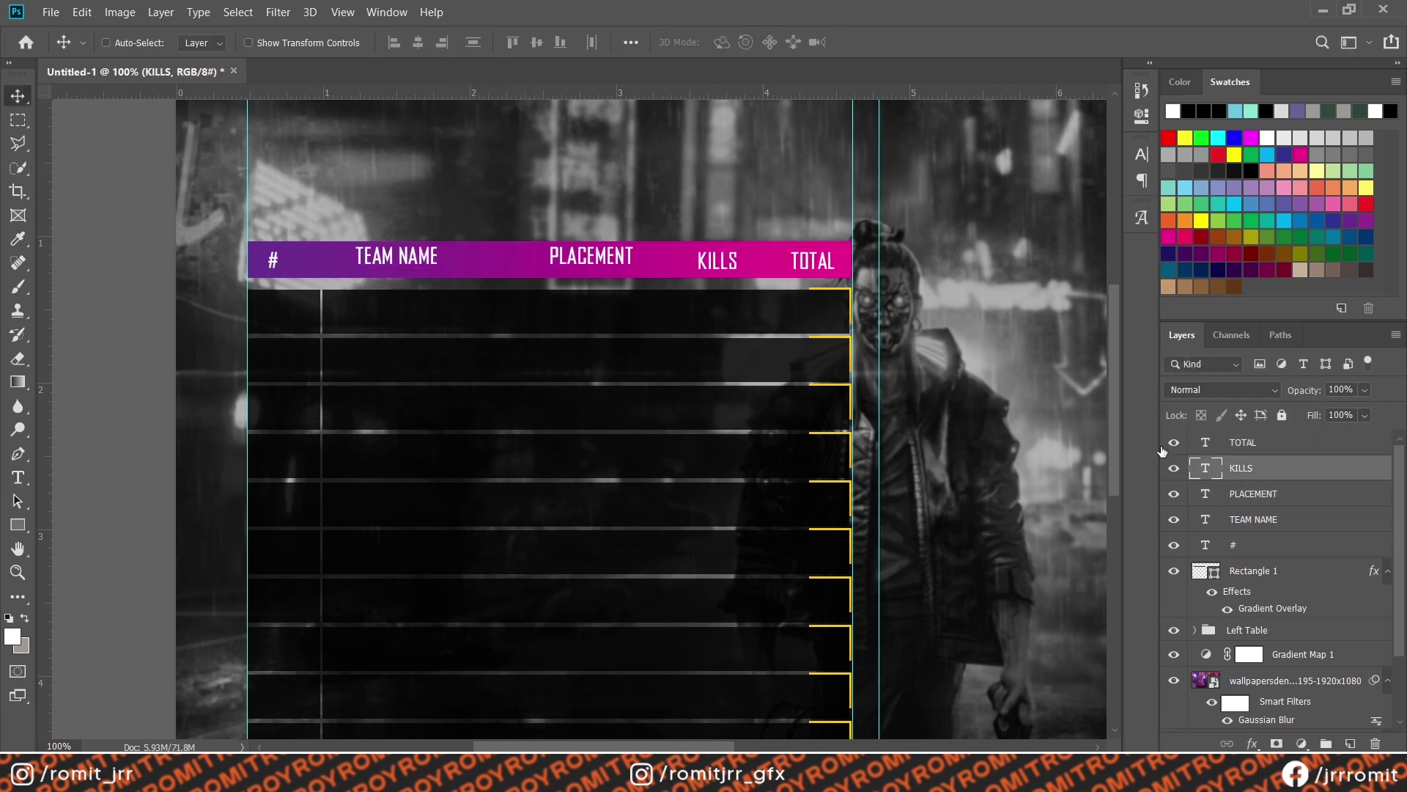
{"action": "left_click", "coordinate": [1246, 494]}
{"action": "left_click_drag", "start_coordinate": [591, 257], "coordinate": [601, 260]}
Step: Shift 'PLACEMENT' and 'TEAM NAME' right over their columns, then select all five labels
{"action": "left_click", "coordinate": [396, 256], "text": "ctrl"}
{"action": "left_click_drag", "start_coordinate": [396, 257], "coordinate": [437, 259]}
{"action": "left_click", "coordinate": [717, 260], "text": "ctrl"}
{"action": "left_click_drag", "start_coordinate": [717, 260], "coordinate": [735, 260]}
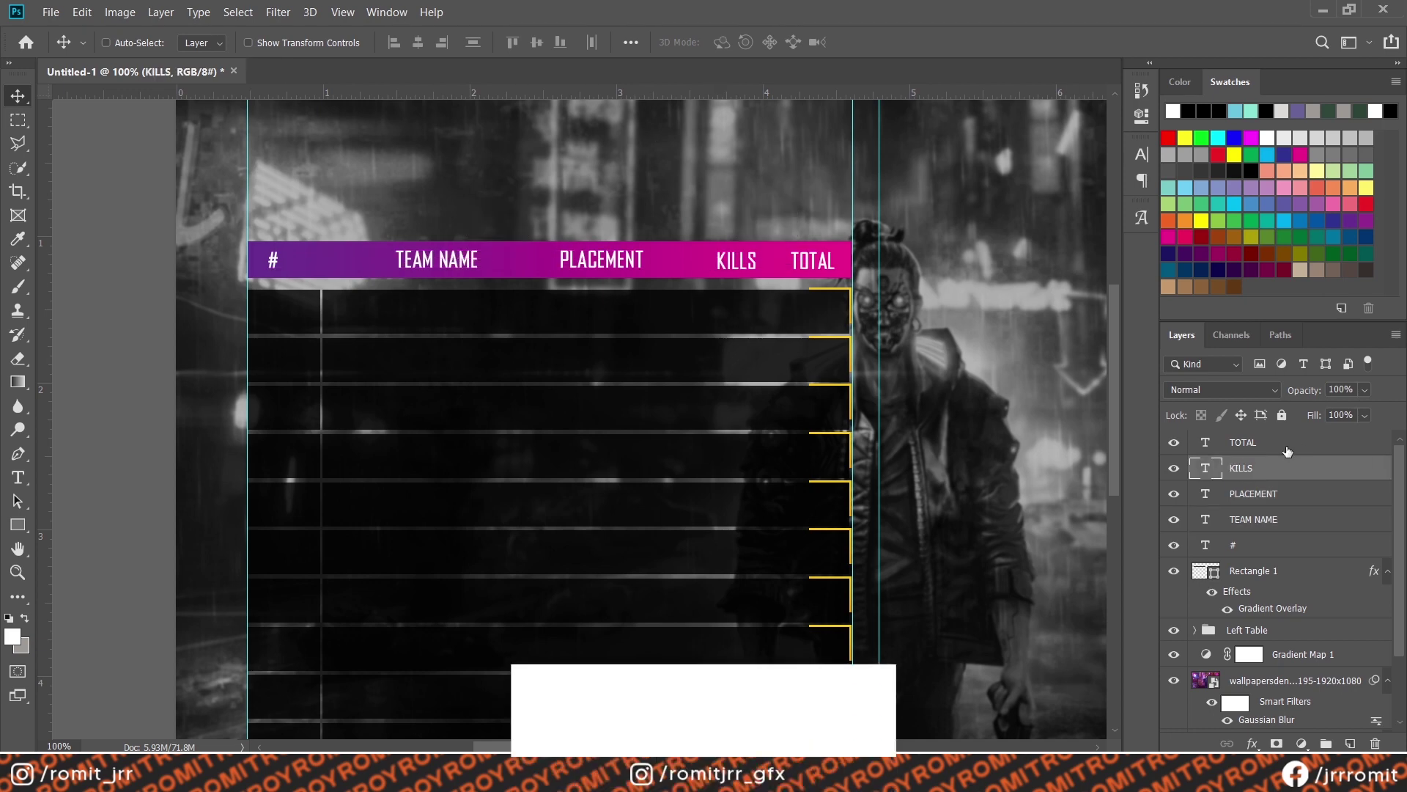
{"action": "left_click", "coordinate": [602, 259], "text": "ctrl"}
{"action": "left_click_drag", "start_coordinate": [601, 259], "coordinate": [636, 259]}
{"action": "left_click", "coordinate": [437, 259], "text": "ctrl"}
{"action": "left_click_drag", "start_coordinate": [437, 260], "coordinate": [452, 260]}
{"action": "left_click", "coordinate": [1245, 442]}
{"action": "left_click", "coordinate": [1246, 544], "text": "shift"}
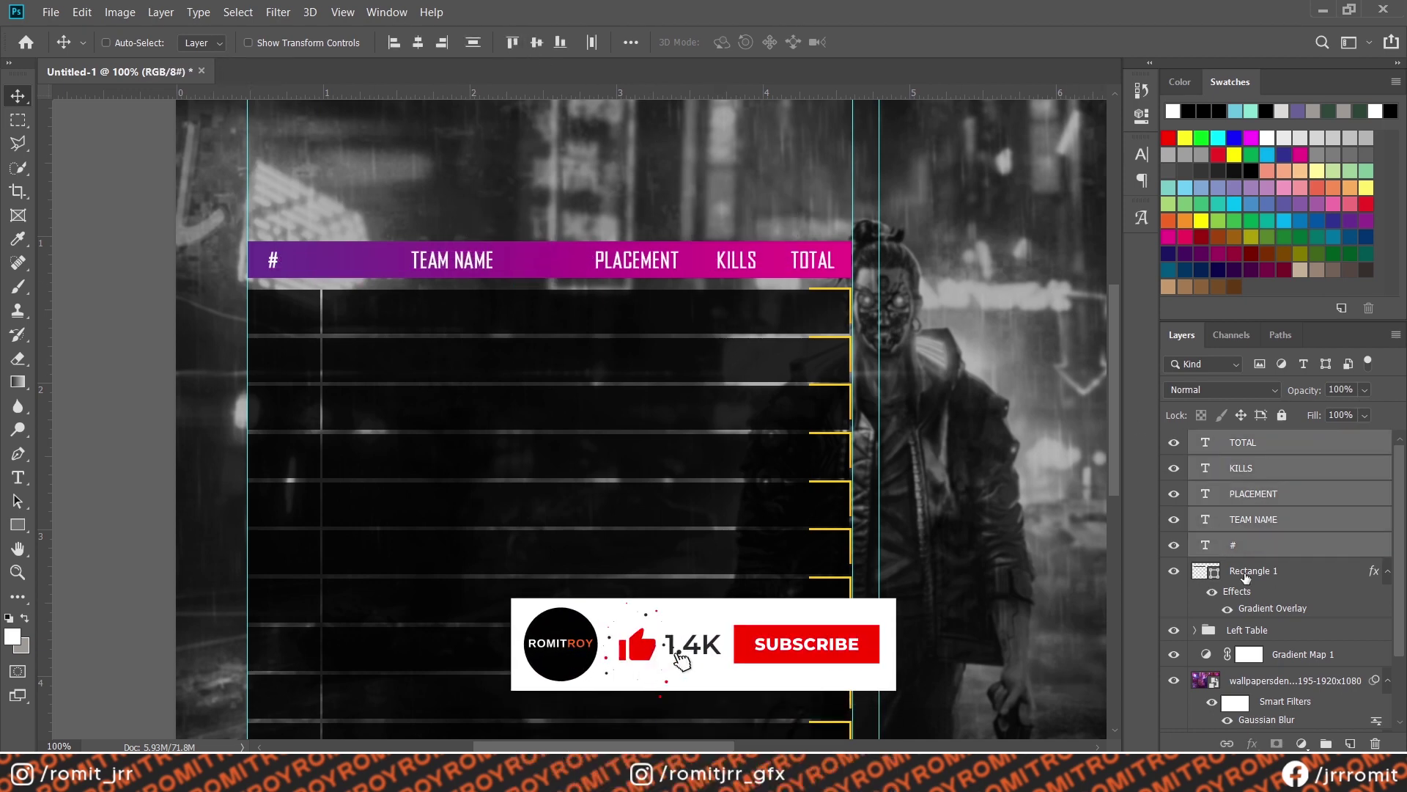
Step: Group the header labels as Table Head and add centered rank numbers in the # column
{"action": "key", "text": "t"}
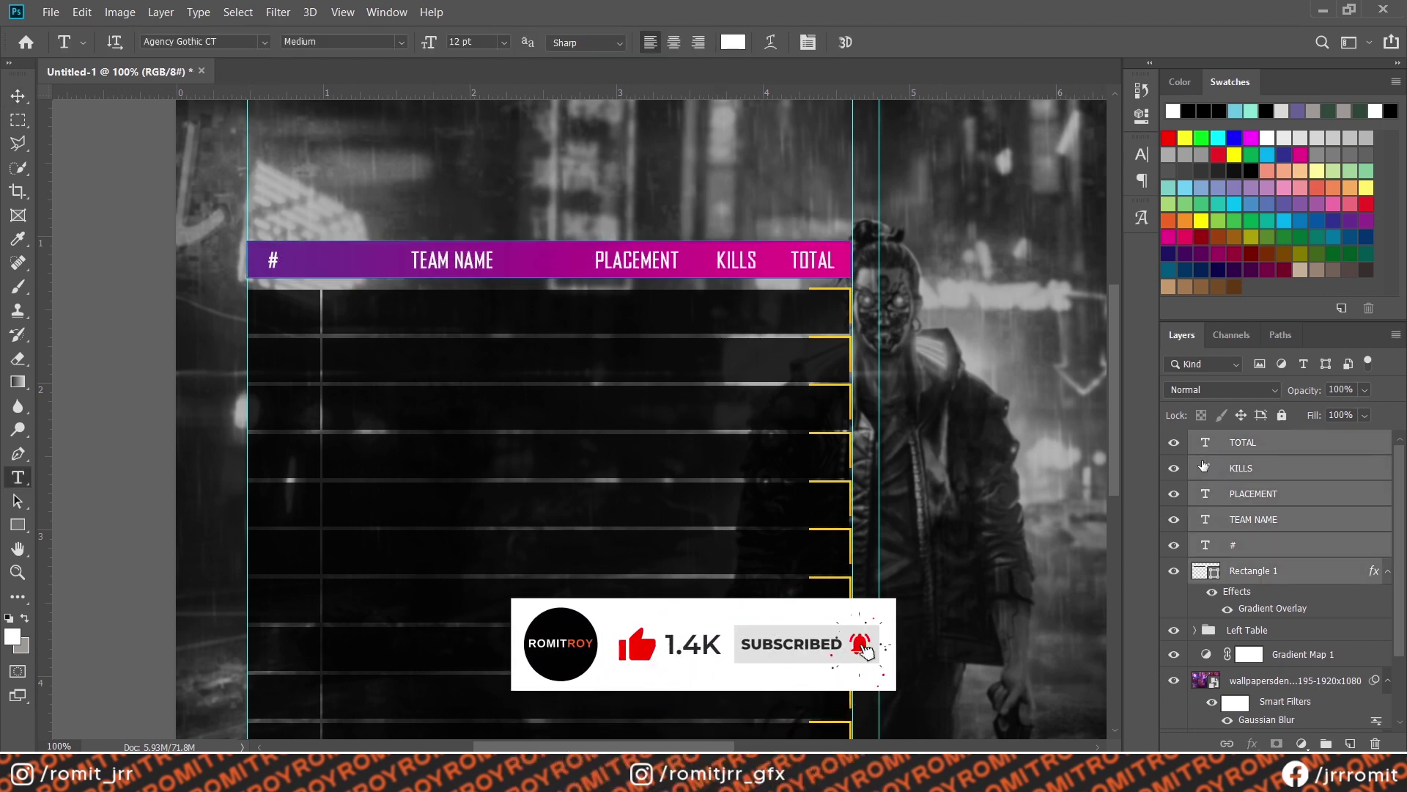
{"action": "key", "text": "ctrl+g"}
{"action": "left_click", "coordinate": [288, 311]}
{"action": "type", "text": "1 2 3 4 5 6 7 8 9 10"}
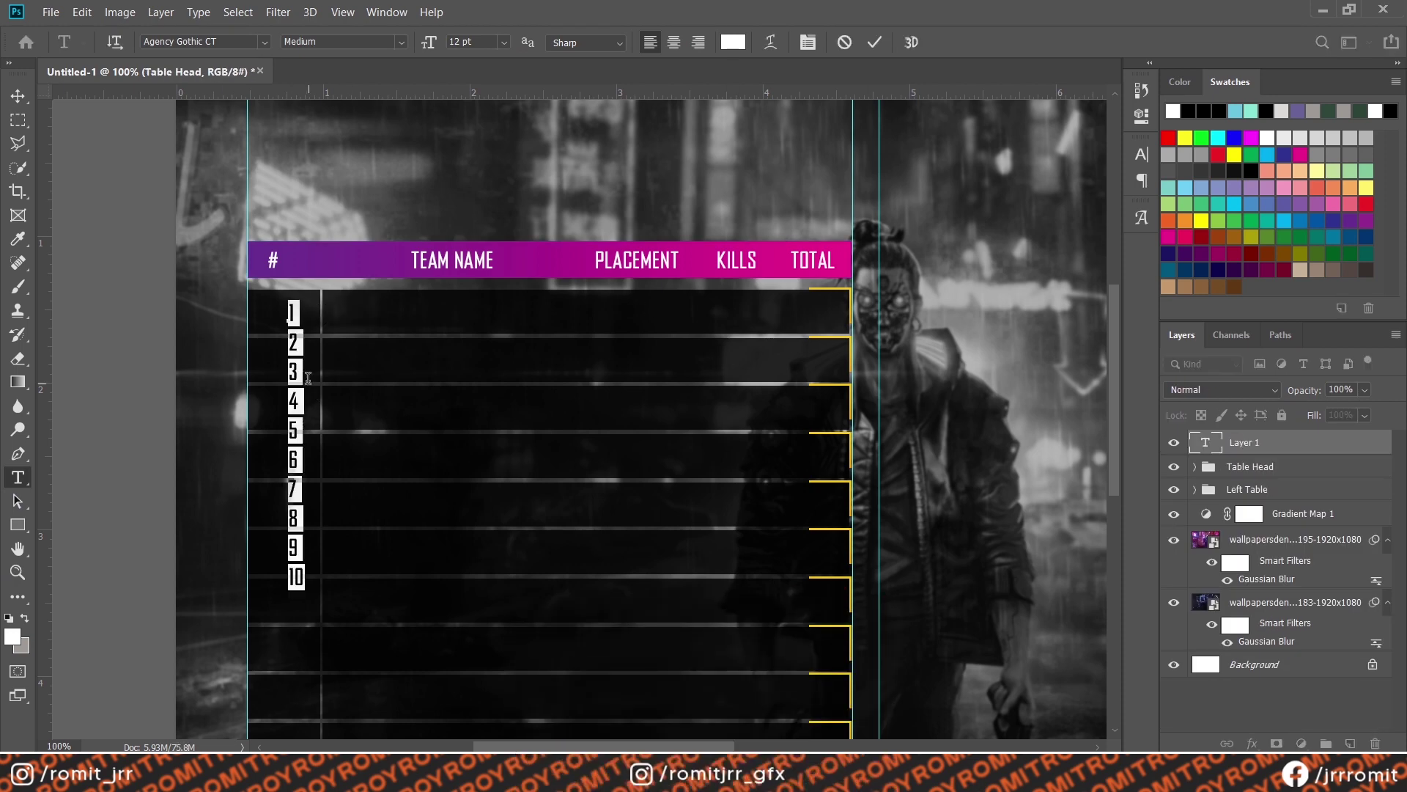
{"action": "scroll", "coordinate": [308, 377], "scroll_direction": "down", "scroll_amount": 3}
{"action": "key", "text": "ctrl+t"}
{"action": "key", "text": "ctrl+shift+c"}
{"action": "left_click_drag", "start_coordinate": [1041, 200], "coordinate": [1020, 194]}
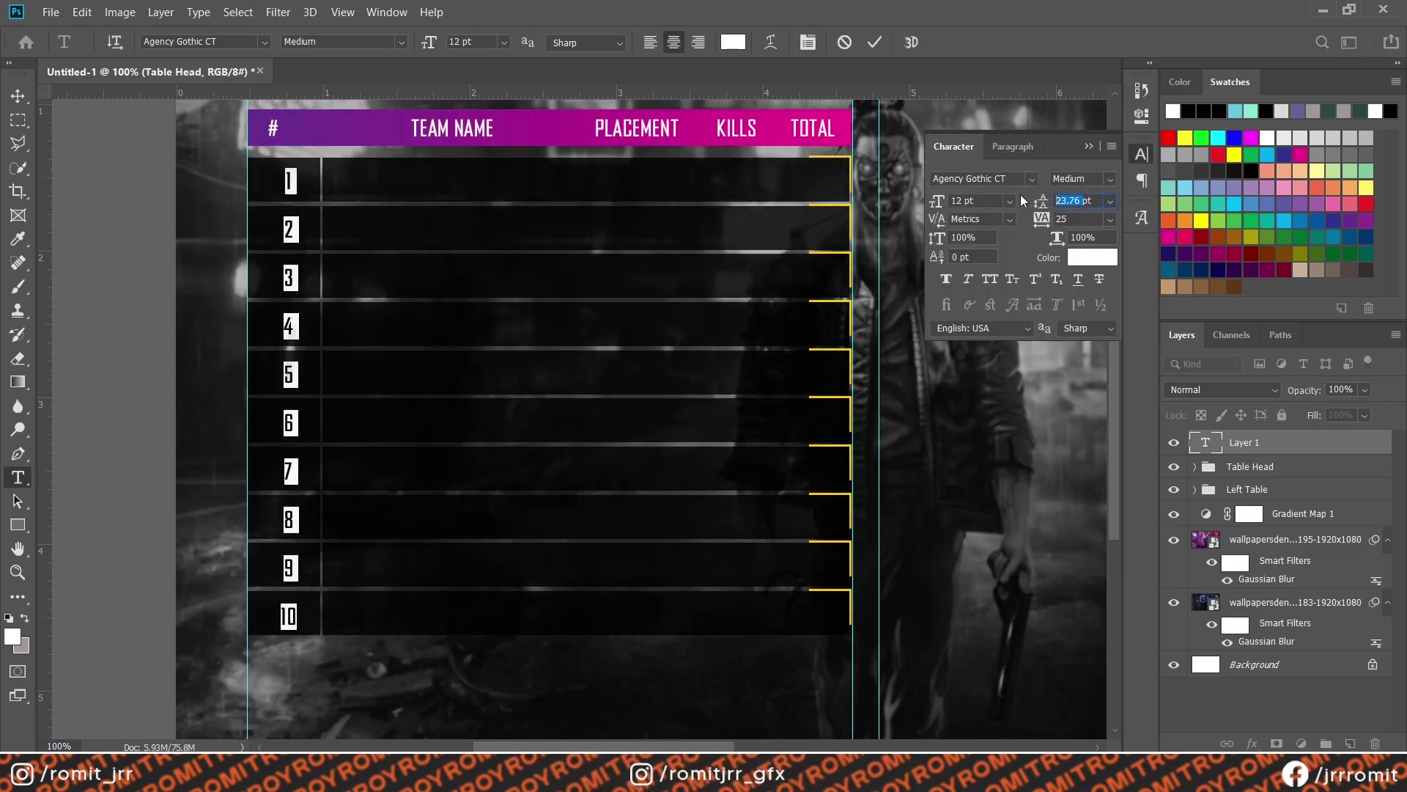
{"action": "key", "text": "ctrl+Return"}
Step: Hide the Gradient Map and move a copy of the rank numbers into the Team Name column
{"action": "key", "text": "v"}
{"action": "left_click", "coordinate": [1174, 515]}
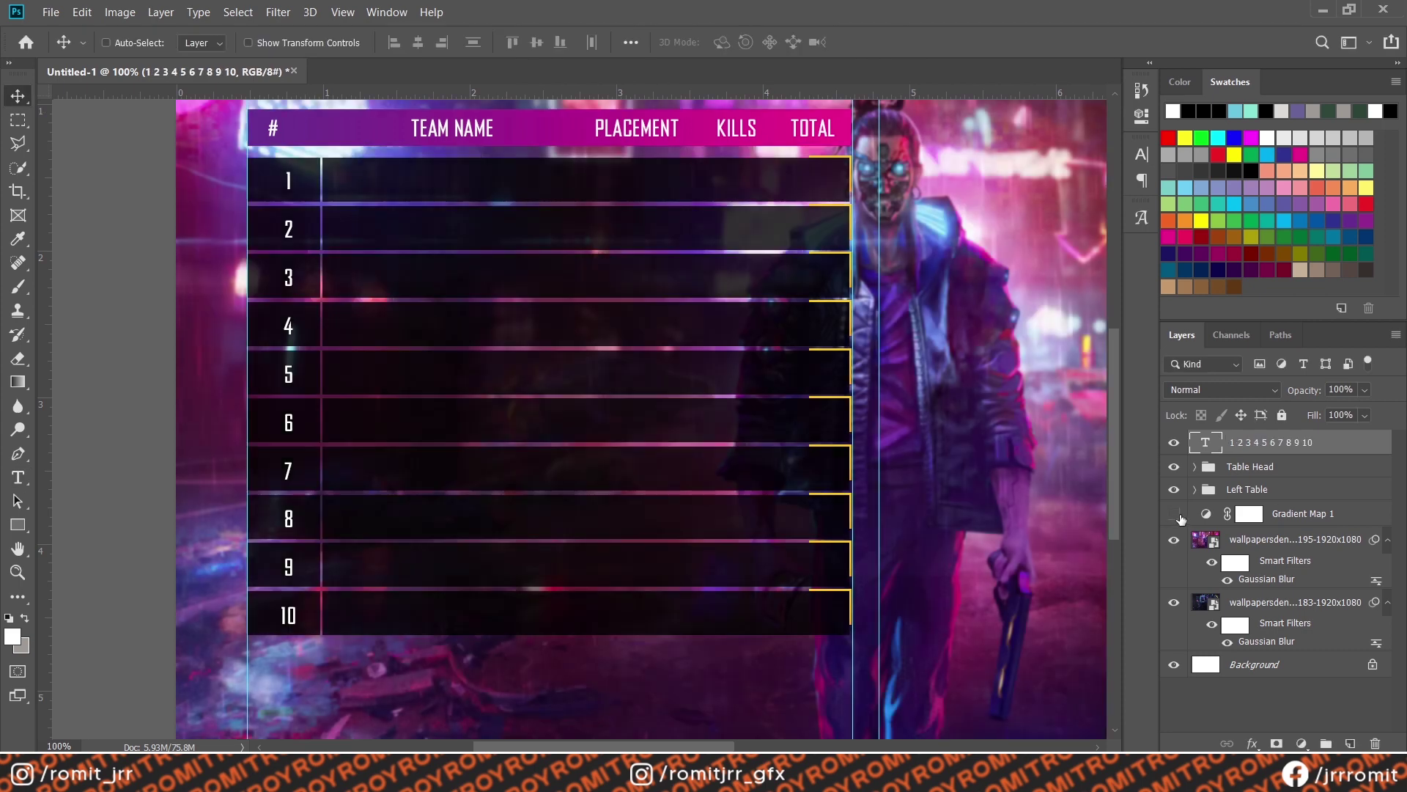
{"action": "key", "text": "ctrl+j"}
{"action": "left_click_drag", "start_coordinate": [310, 381], "coordinate": [481, 383]}
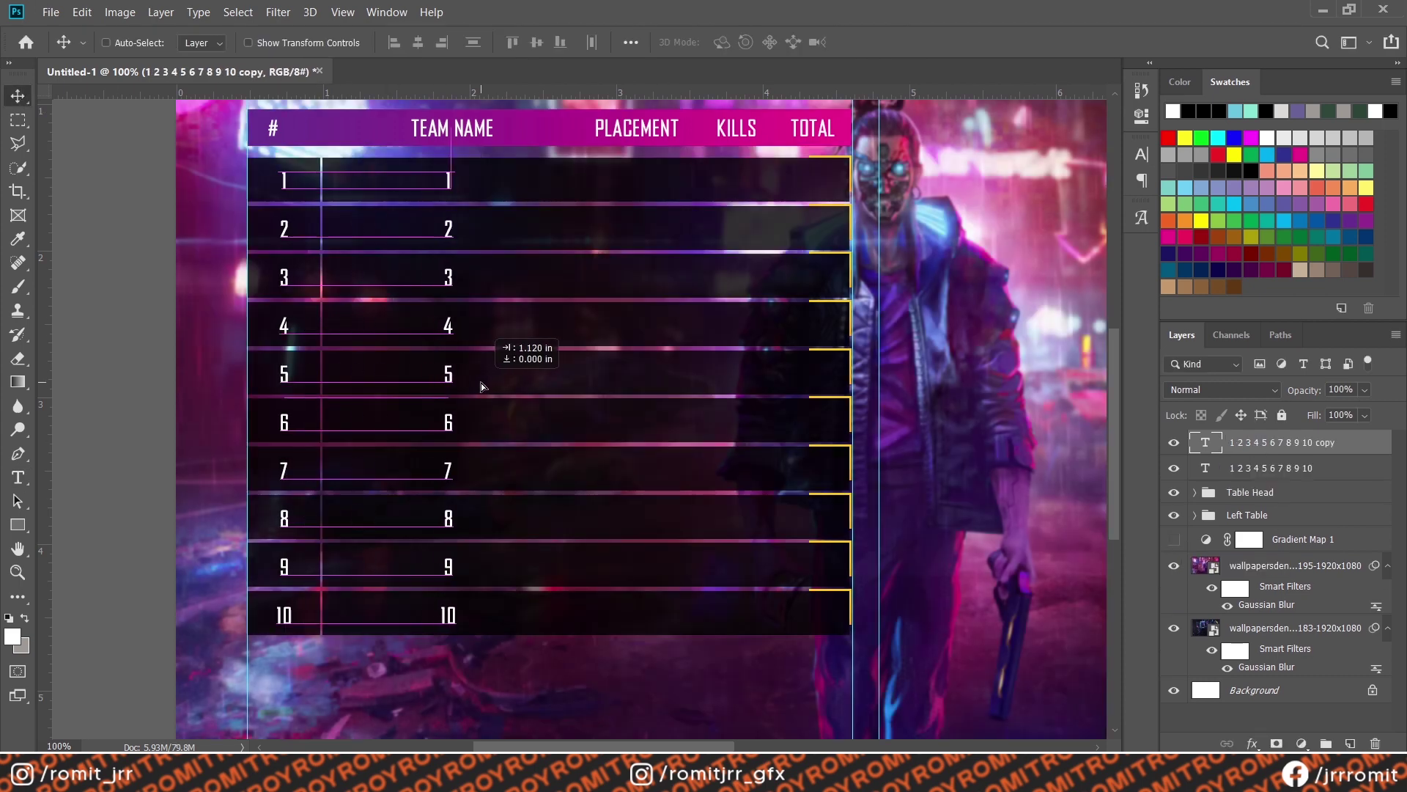
Step: Replace the copied numbers with a 'TEAM NAME' placeholder on every row
{"action": "double_click", "coordinate": [455, 181]}
{"action": "key", "text": "ctrl+c"}
{"action": "key", "text": "Return"}
{"action": "key", "text": "ctrl+v"}
{"action": "key", "text": "Return"}
{"action": "key", "text": "ctrl+v"}
{"action": "key", "text": "Return"}
{"action": "key", "text": "ctrl+v"}
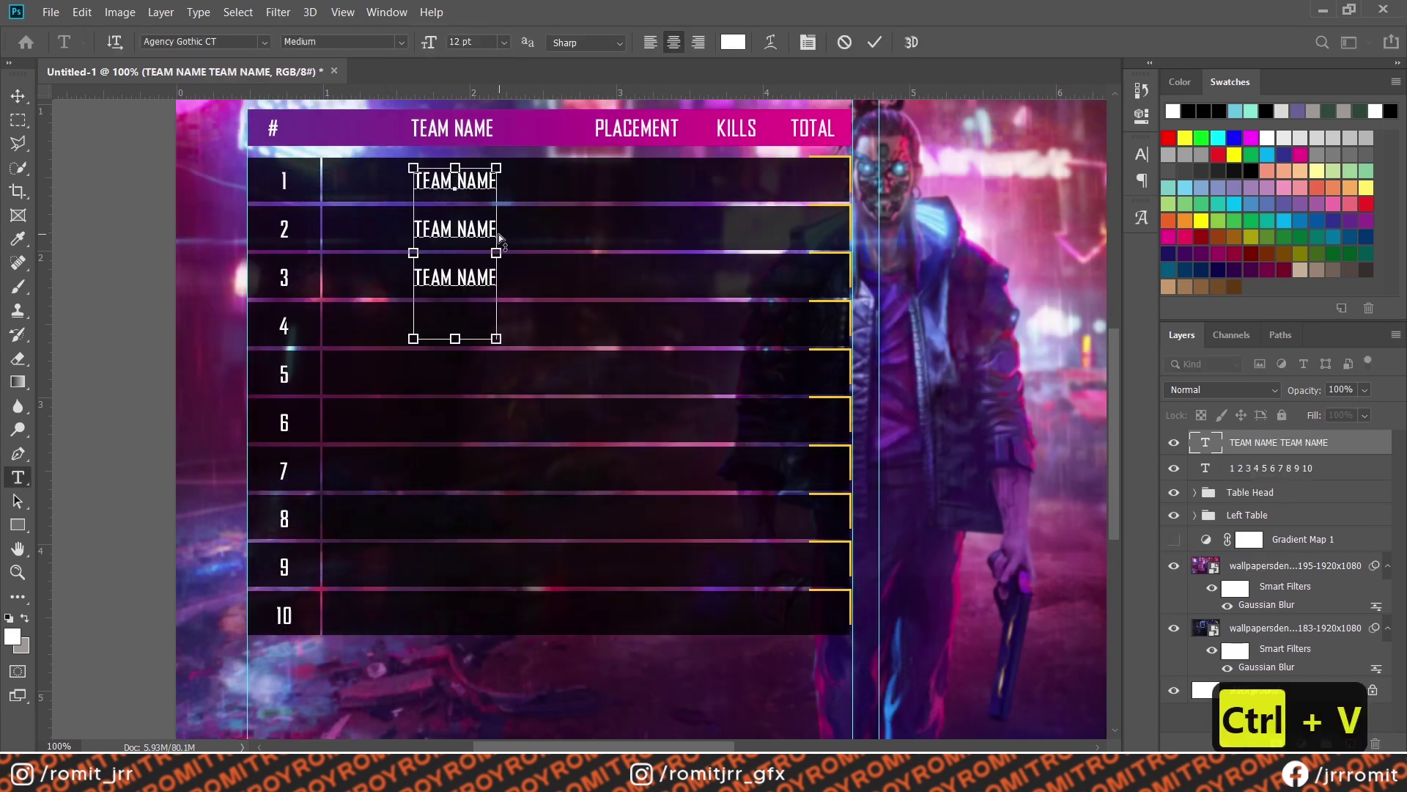
{"action": "key", "text": "Return"}
{"action": "key", "text": "ctrl+v"}
{"action": "key", "text": "Return"}
{"action": "key", "text": "ctrl+v"}
{"action": "key", "text": "Return"}
{"action": "key", "text": "ctrl+v"}
{"action": "key", "text": "Return"}
{"action": "key", "text": "ctrl+v"}
{"action": "key", "text": "Return"}
{"action": "key", "text": "ctrl+v"}
{"action": "key", "text": "Return"}
{"action": "key", "text": "ctrl+v"}
{"action": "key", "text": "ctrl+Return"}
Step: Duplicate the team names under PLACEMENT and change them to a column of zeros
{"action": "left_click", "coordinate": [18, 96]}
{"action": "key", "text": "ctrl+j"}
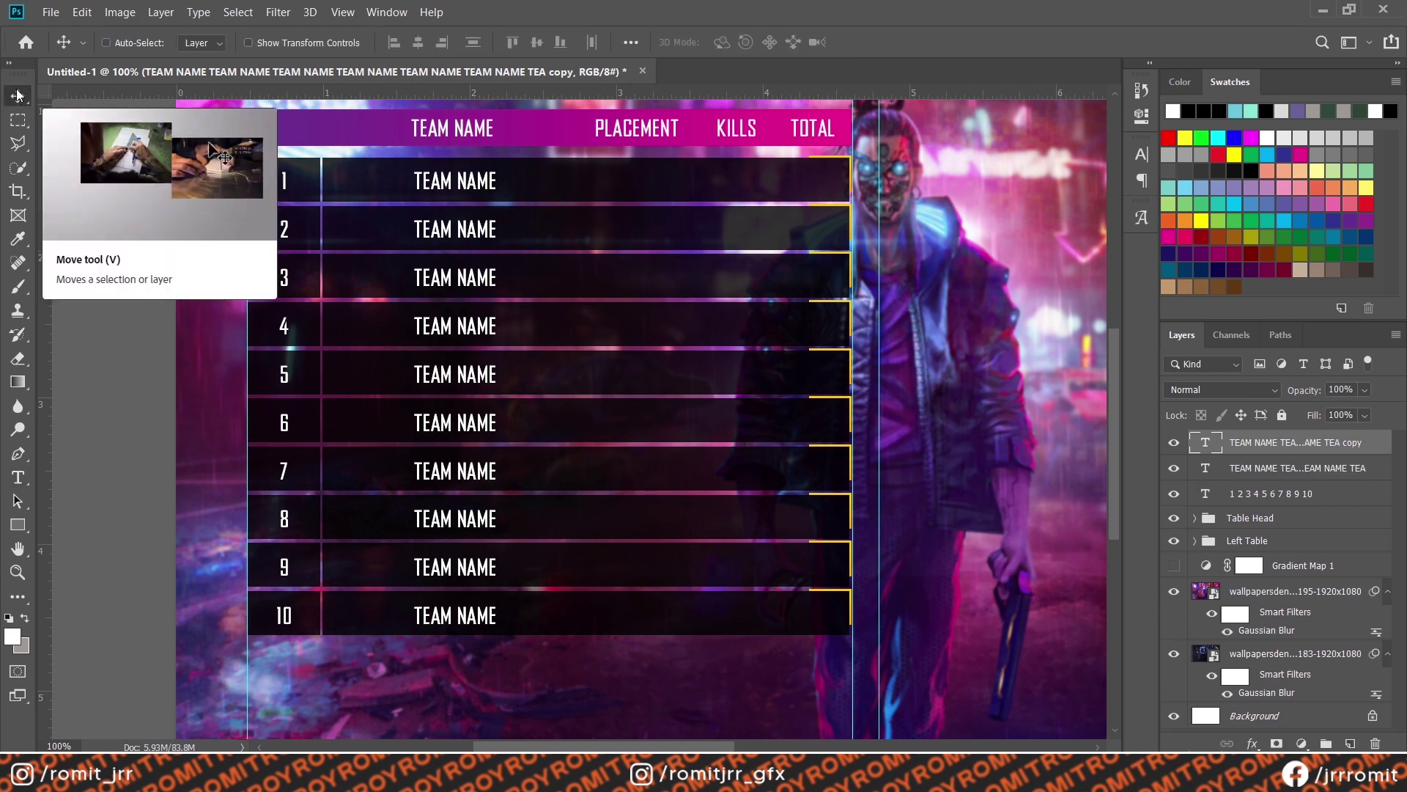
{"action": "left_click_drag", "start_coordinate": [425, 189], "coordinate": [606, 189]}
{"action": "double_click", "coordinate": [607, 189]}
{"action": "type", "text": "0"}
{"action": "key", "text": "Return"}
{"action": "key", "text": "ctrl+Return"}
{"action": "key", "text": "v"}
{"action": "left_click", "coordinate": [812, 128], "text": "ctrl"}
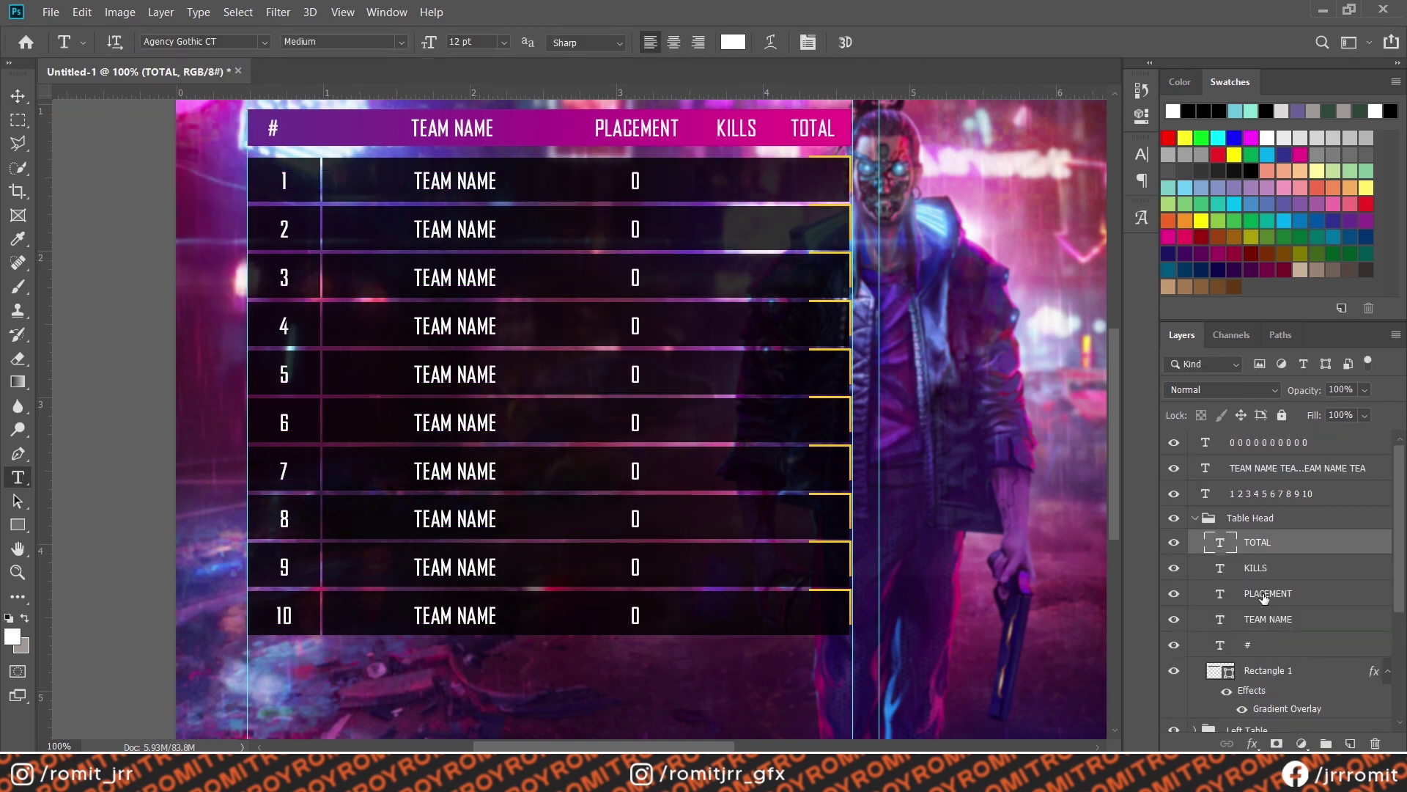
Step: Copy the zeros column under KILLS and TOTAL, then nudge all three zero columns right
{"action": "left_click", "coordinate": [736, 128], "text": "ctrl+shift"}
{"action": "left_click", "coordinate": [636, 128], "text": "ctrl+shift"}
{"action": "left_click", "coordinate": [635, 322], "text": "ctrl"}
{"action": "left_click_drag", "start_coordinate": [635, 323], "coordinate": [735, 322]}
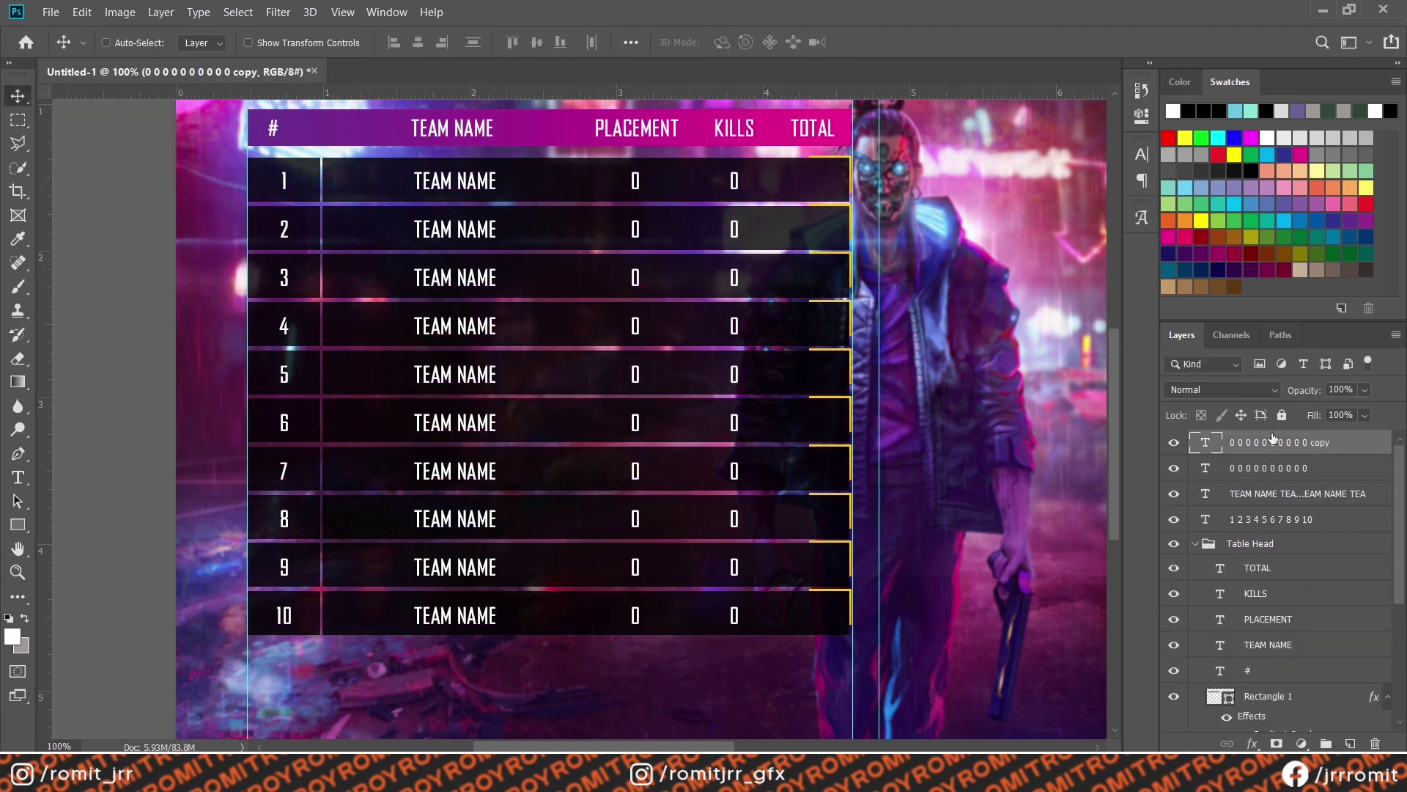
{"action": "left_click_drag", "start_coordinate": [735, 253], "coordinate": [812, 253]}
{"action": "left_click", "coordinate": [735, 181], "text": "ctrl+shift"}
{"action": "left_click", "coordinate": [636, 182], "text": "ctrl+shift"}
{"action": "key", "text": "Right"}
{"action": "key", "text": "Right"}
{"action": "key", "text": "Right"}
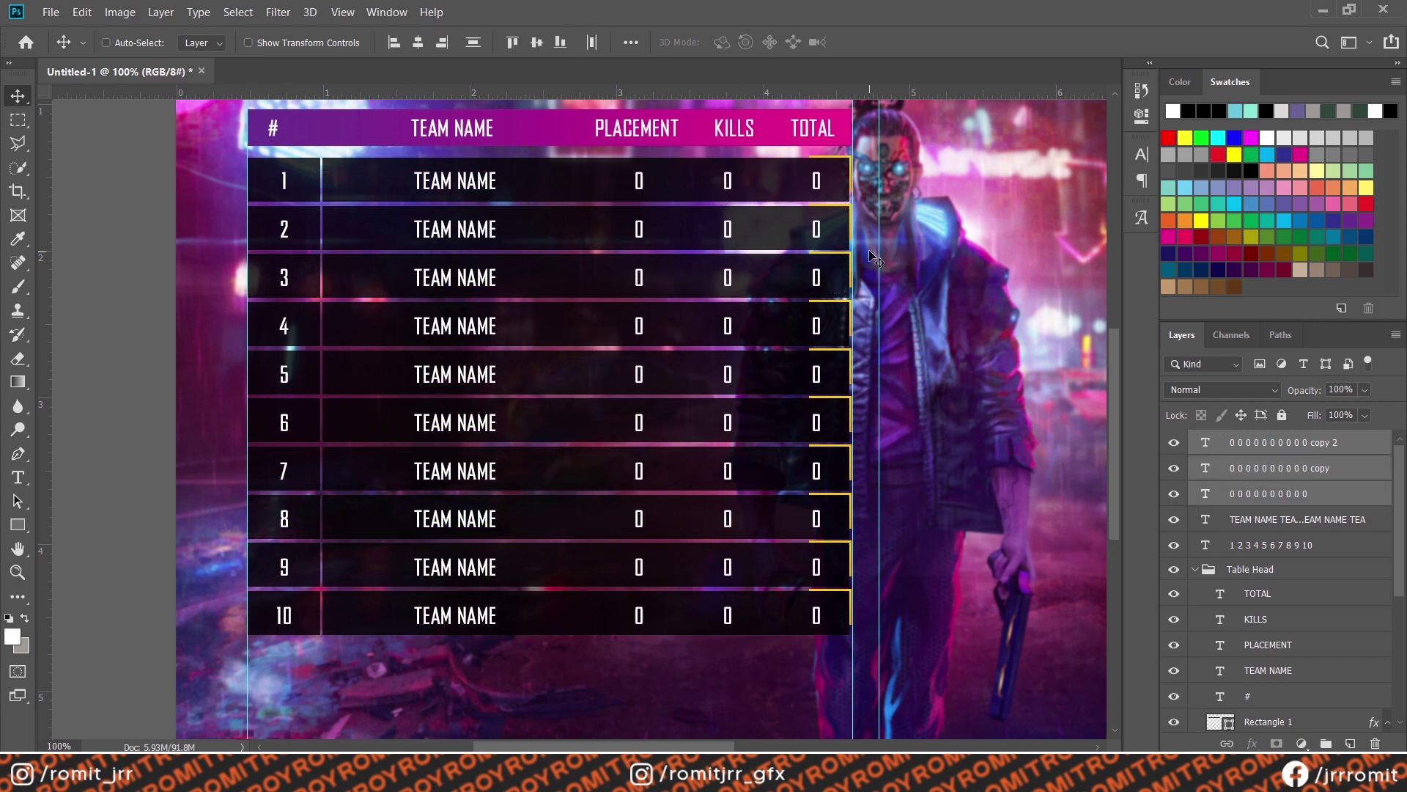
Step: Align the KILLS zeros under their title and left-align the team names
{"action": "left_click", "coordinate": [1256, 619]}
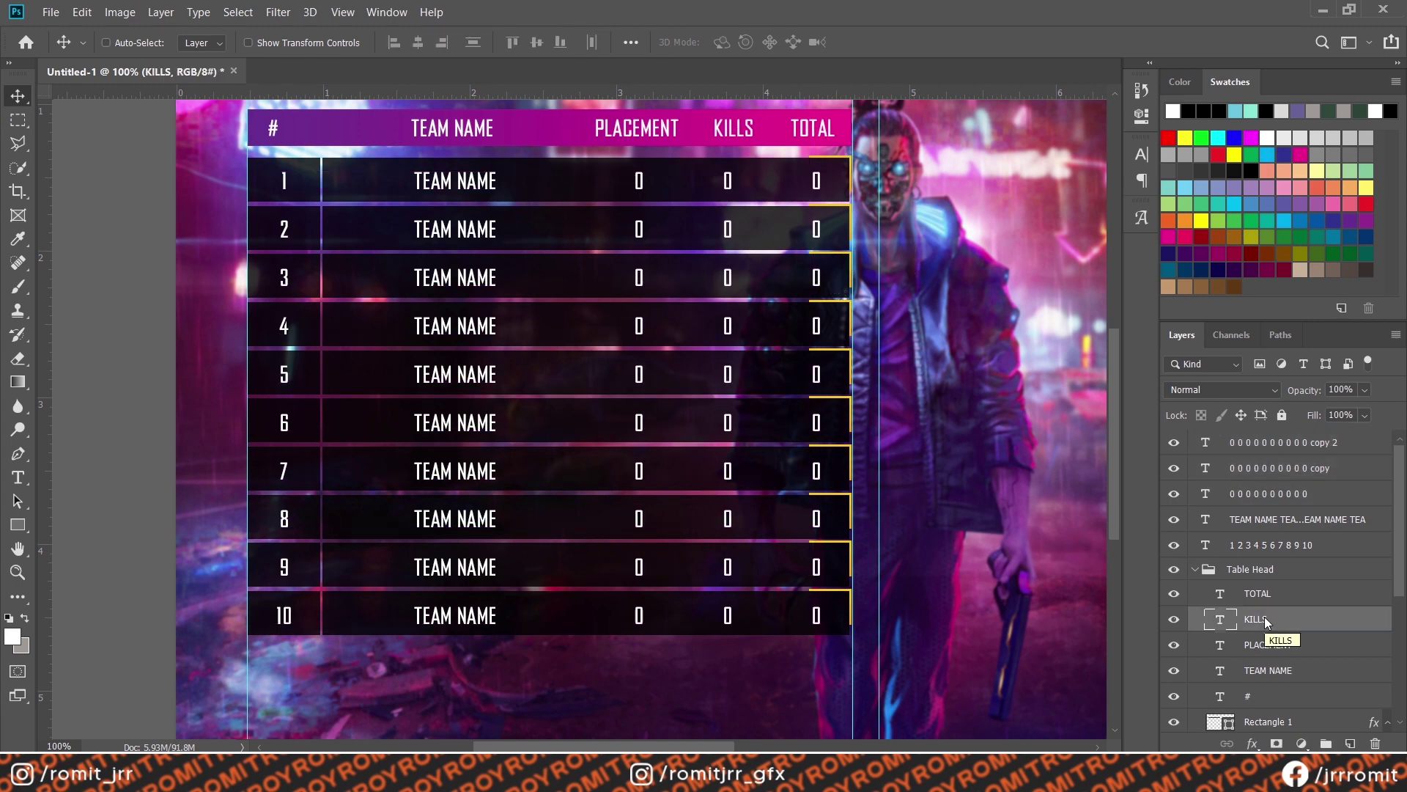
{"action": "left_click", "coordinate": [1283, 468]}
{"action": "key", "text": "Right"}
{"action": "key", "text": "Right"}
{"action": "key", "text": "Right"}
{"action": "double_click", "coordinate": [1205, 519]}
{"action": "left_click", "coordinate": [650, 41]}
Step: Set the row strip's Gradient Overlay angle to 0, then close the .psb to return to the design
{"action": "left_click", "coordinate": [874, 42]}
{"action": "key", "text": "v"}
{"action": "scroll", "coordinate": [893, 198], "scroll_direction": "up", "scroll_amount": 1}
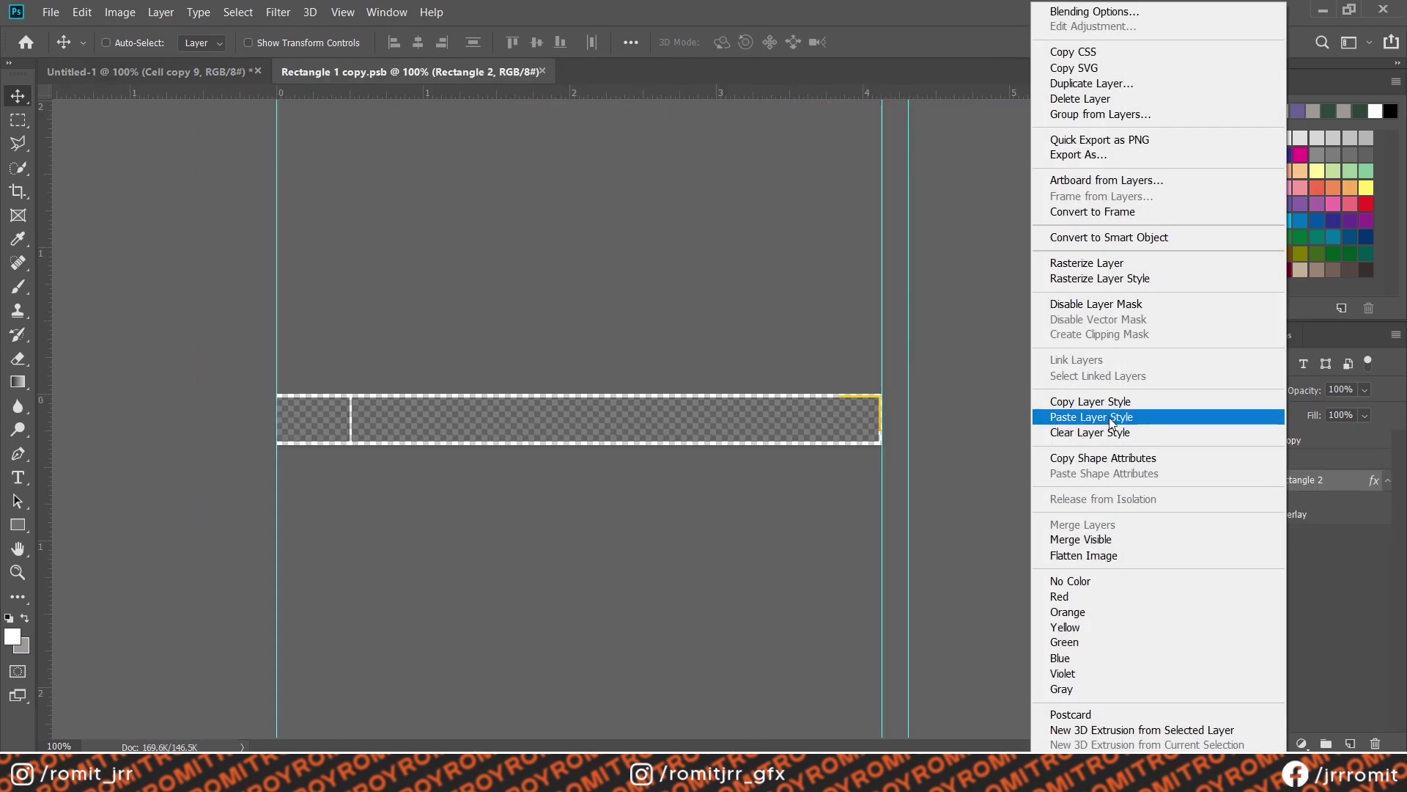
{"action": "double_click", "coordinate": [1010, 470]}
{"action": "type", "text": "0"}
{"action": "key", "text": "Return"}
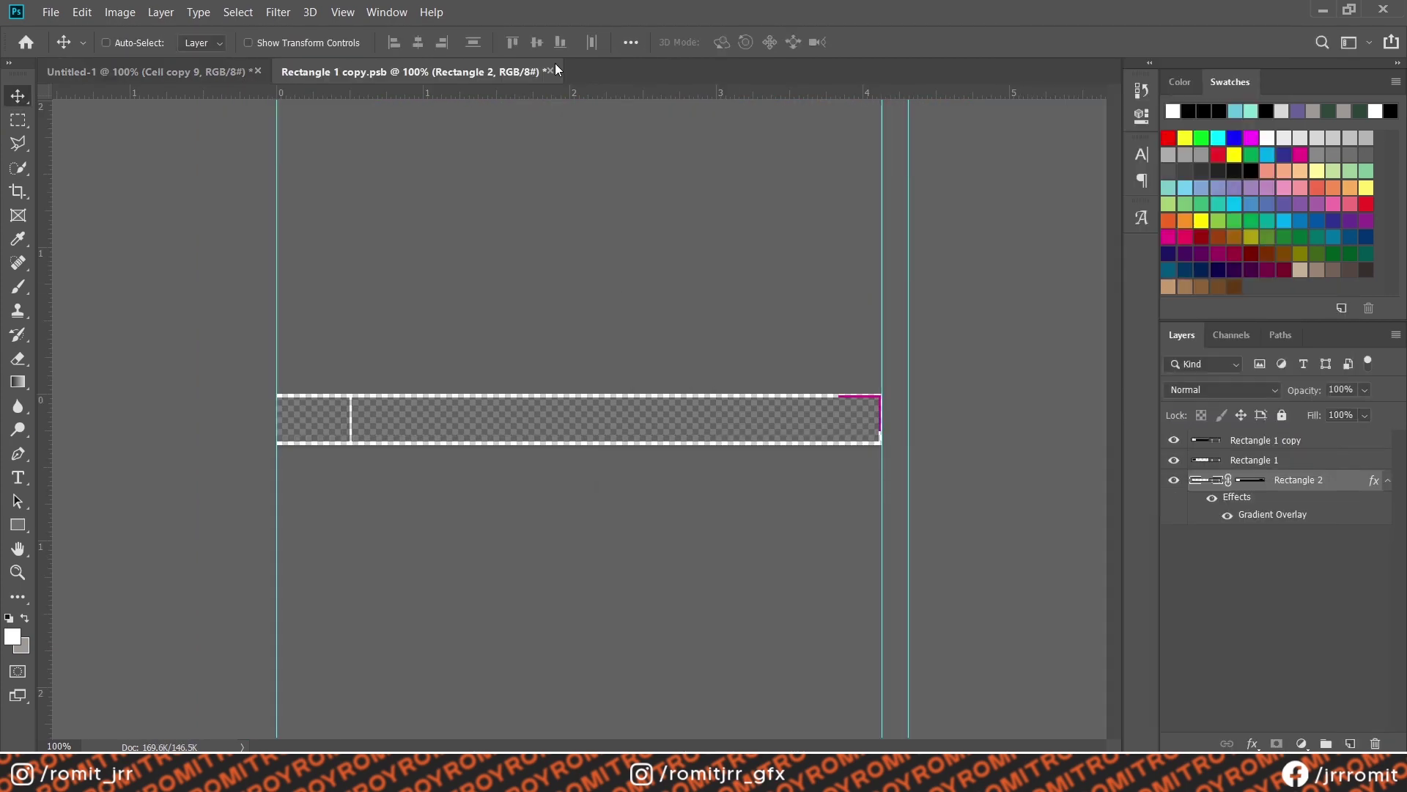
{"action": "left_click", "coordinate": [549, 71]}
Step: Rename the new text layer group to 'Table Text' and zoom out
{"action": "double_click", "coordinate": [1246, 439]}
{"action": "type", "text": "Table Text"}
{"action": "key", "text": "Return"}
{"action": "left_click", "coordinate": [1173, 511]}
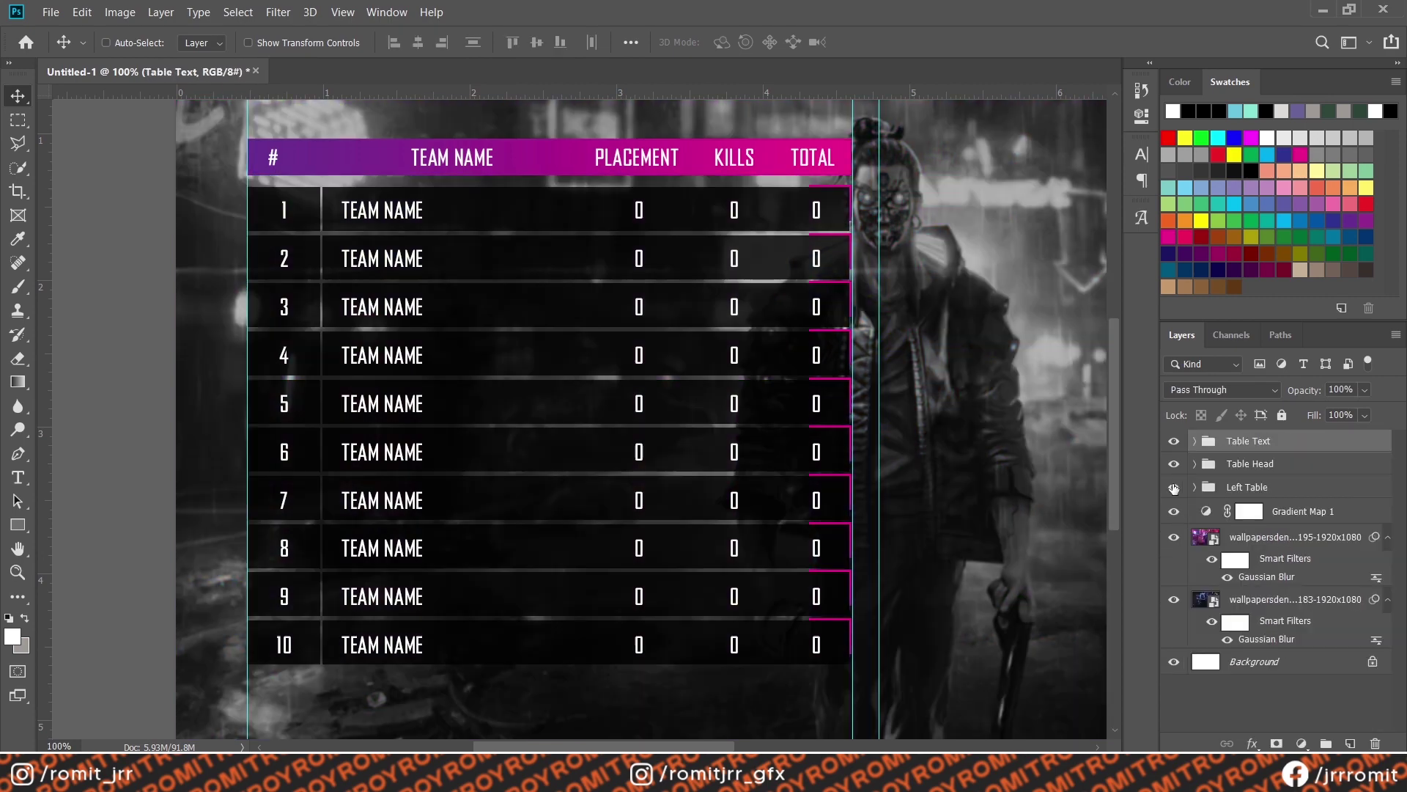
{"action": "key", "text": "ctrl+minus"}
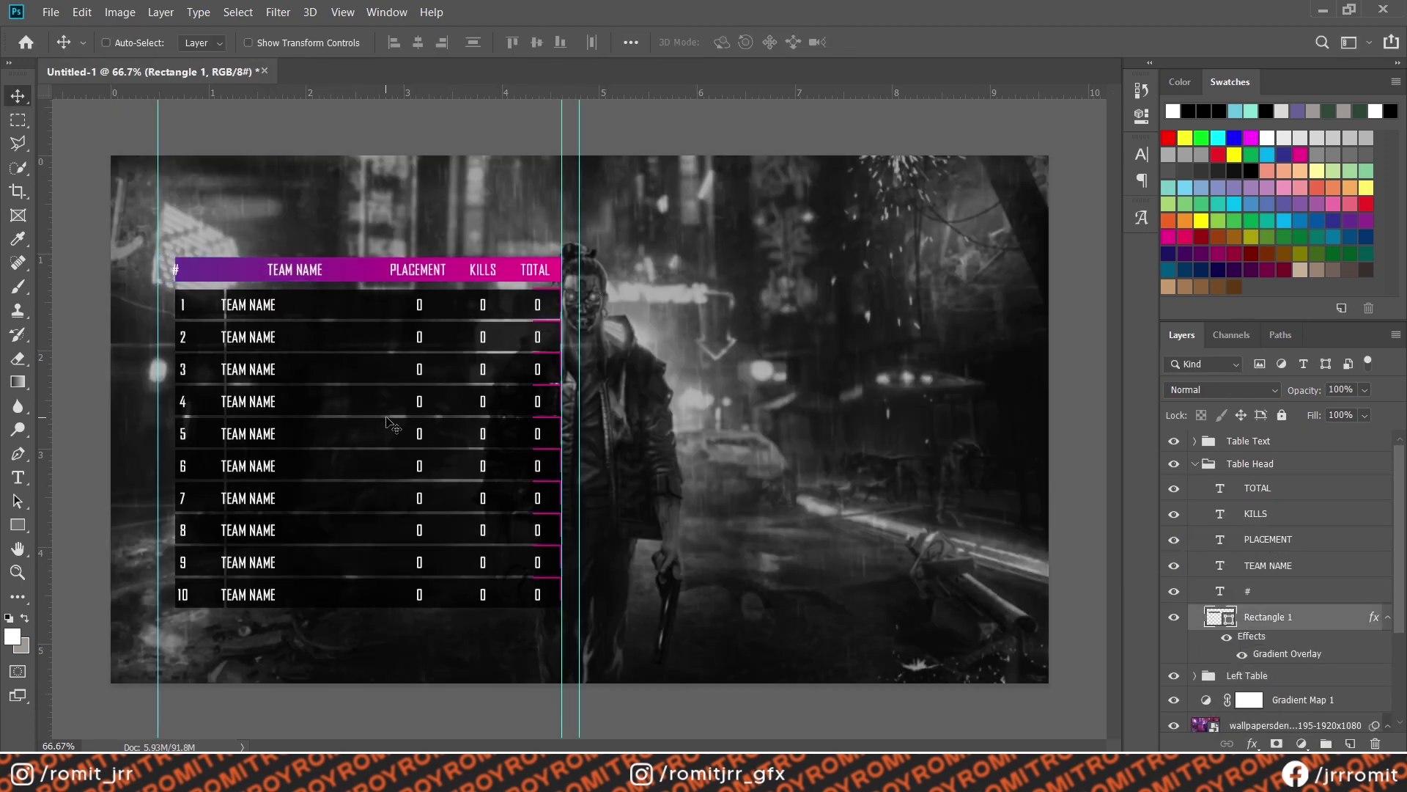
Step: Nudge the row numbers and the # / TEAM NAME header text slightly right
{"action": "left_click", "coordinate": [1290, 568]}
{"action": "left_click_drag", "start_coordinate": [257, 306], "coordinate": [267, 306]}
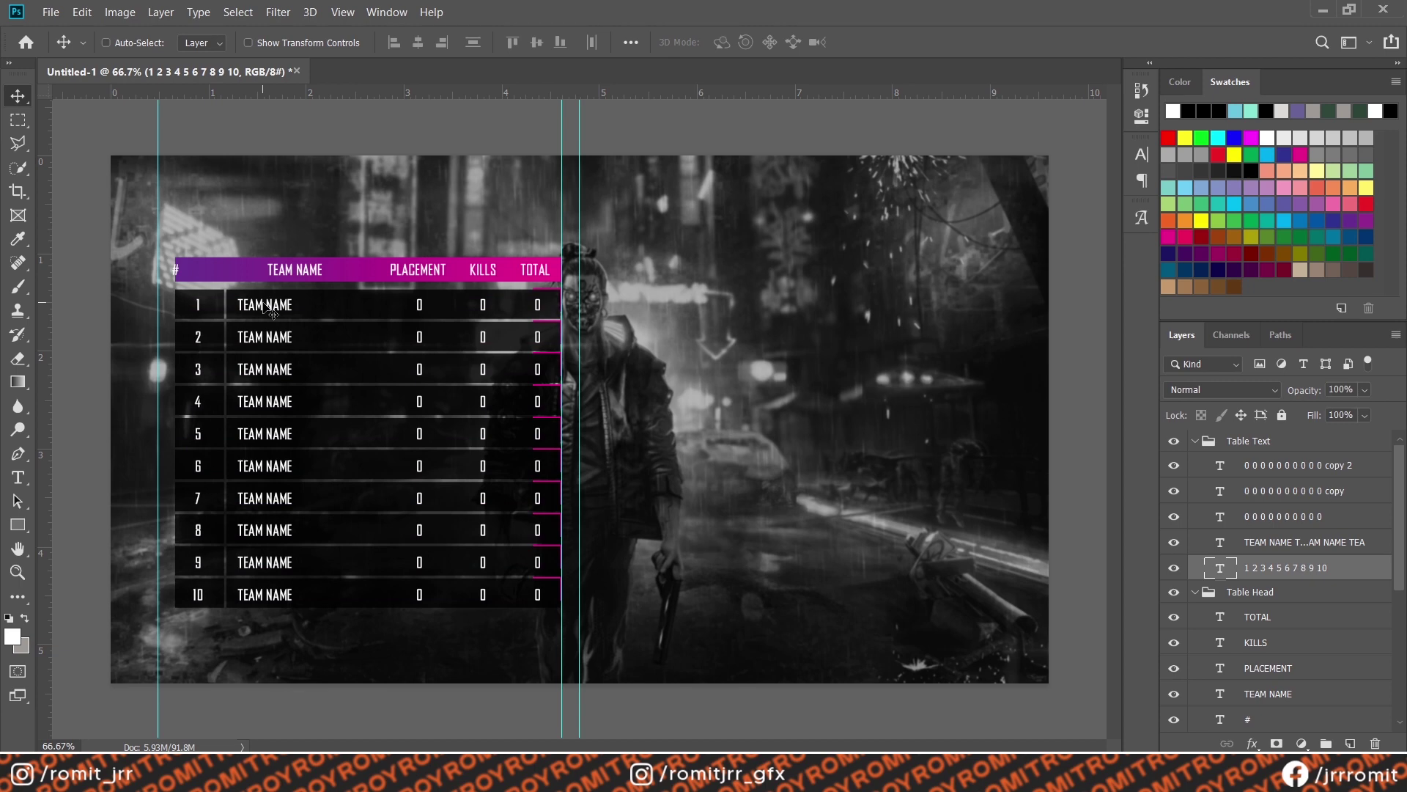
{"action": "scroll", "coordinate": [1279, 579], "scroll_direction": "down", "scroll_amount": 1}
{"action": "left_click", "coordinate": [1268, 648]}
{"action": "left_click_drag", "start_coordinate": [494, 324], "coordinate": [522, 323]}
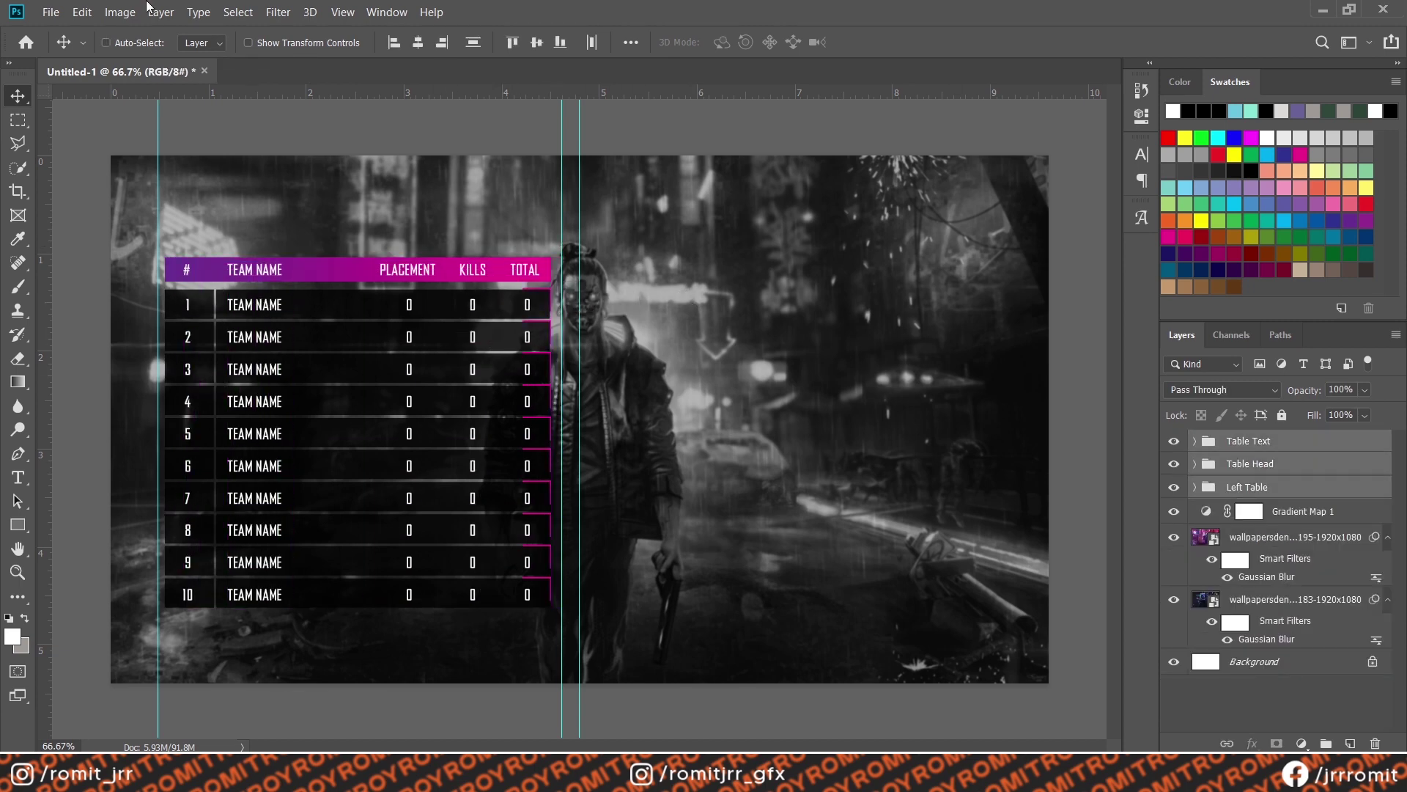
{"action": "left_click", "coordinate": [1304, 440]}
{"action": "type", "text": "Left"}
Step: Duplicate the whole table to the right and rename its copied groups, including rightTable
{"action": "left_click_drag", "start_coordinate": [437, 345], "coordinate": [857, 304]}
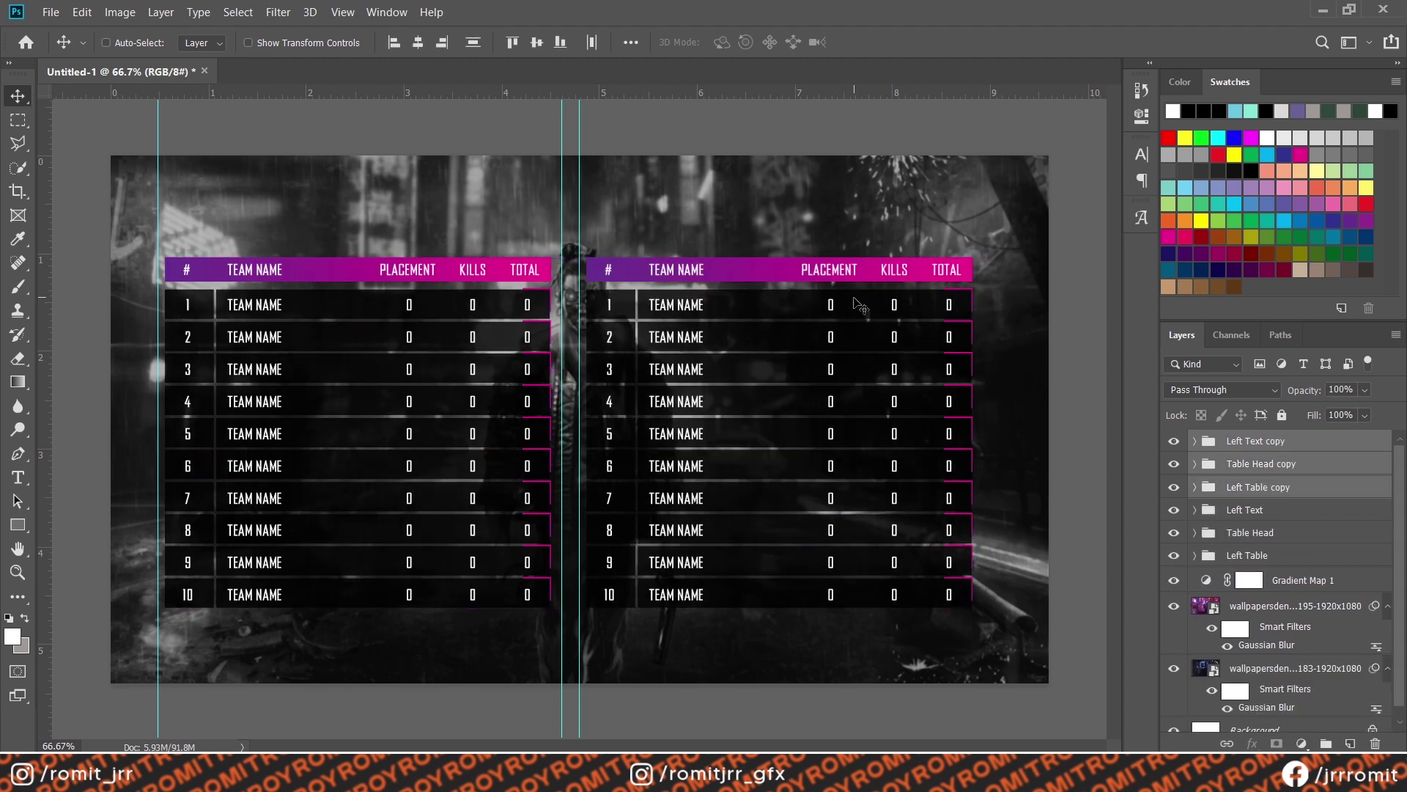
{"action": "key", "text": "ctrl+z"}
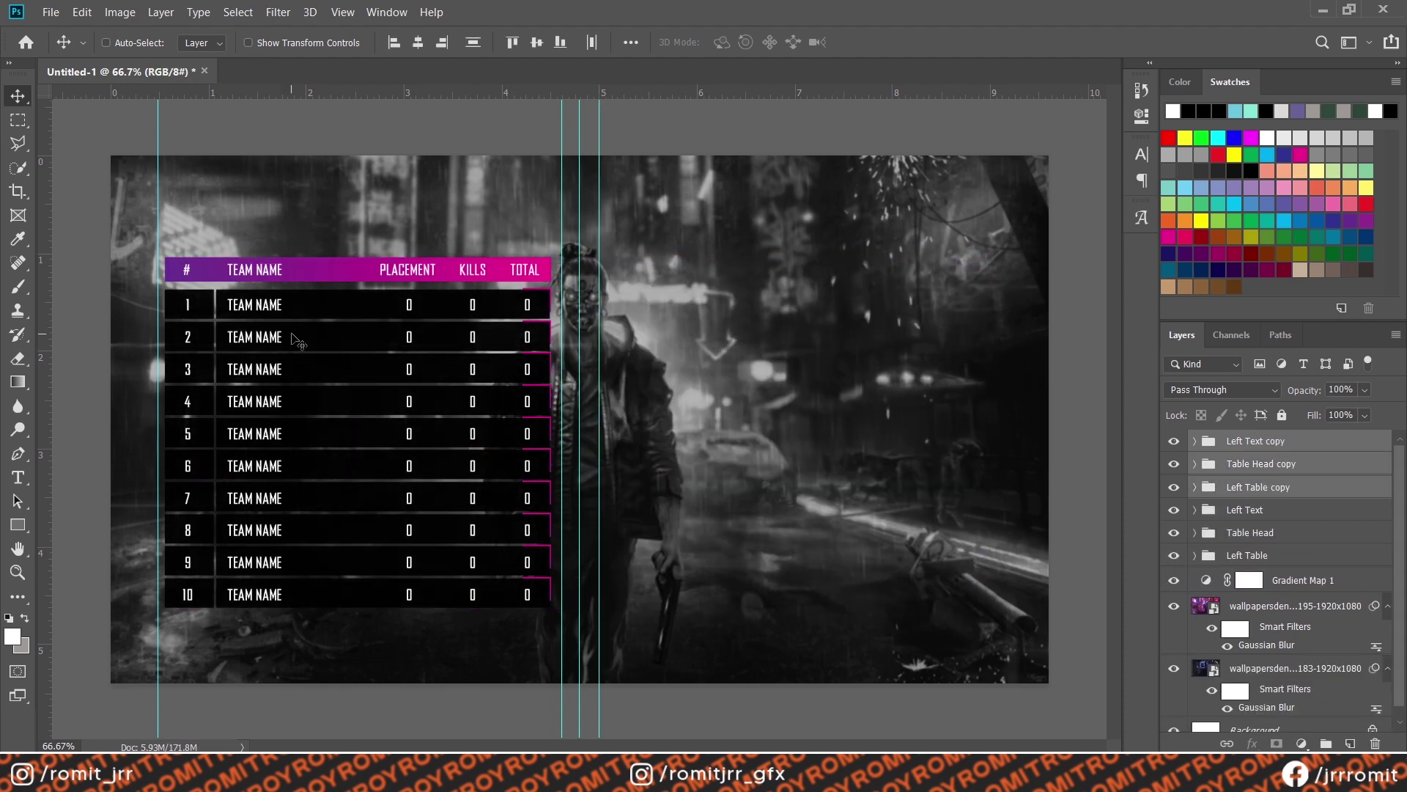
{"action": "key", "text": "ctrl+shift+z"}
{"action": "double_click", "coordinate": [1239, 441]}
{"action": "type", "text": "righ"}
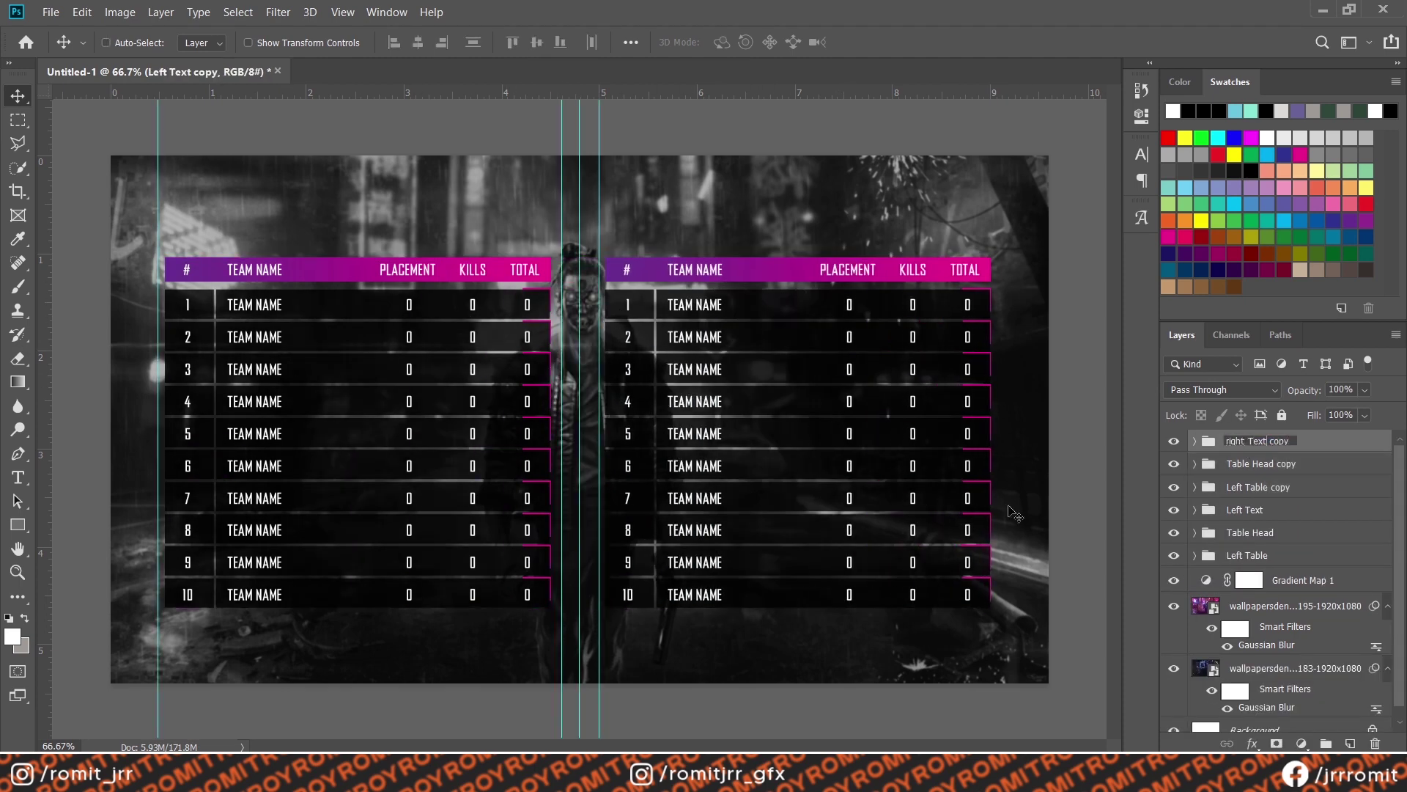
{"action": "key", "text": "Delete"}
{"action": "key", "text": "Delete"}
{"action": "key", "text": "Delete"}
{"action": "key", "text": "Tab"}
{"action": "key", "text": "Right"}
{"action": "key", "text": "BackSpace"}
{"action": "key", "text": "BackSpace"}
{"action": "key", "text": "BackSpace"}
{"action": "double_click", "coordinate": [1257, 487]}
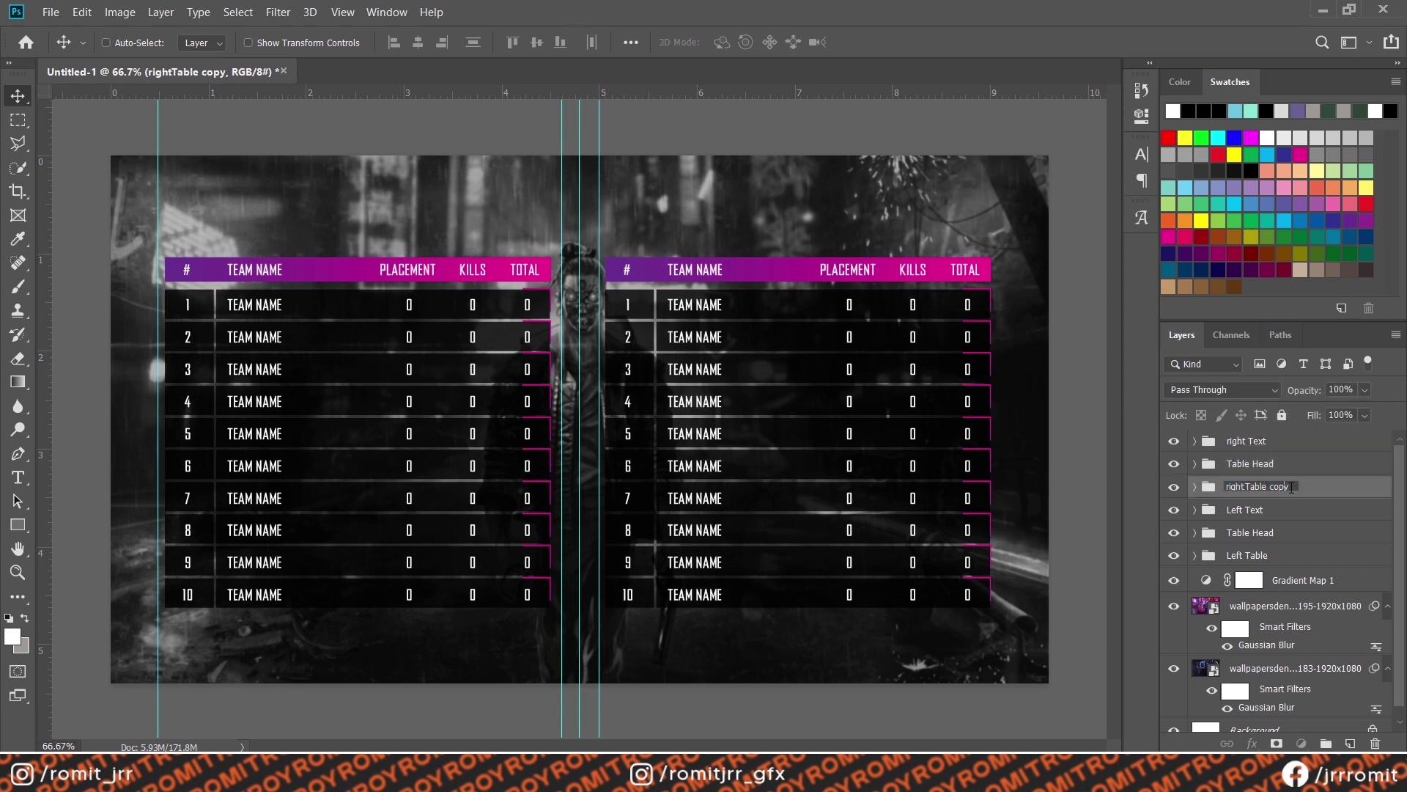
Step: Select all six table groups and move both tables lower on the canvas
{"action": "left_click", "coordinate": [1238, 440]}
{"action": "left_click", "coordinate": [1246, 555], "text": "shift"}
{"action": "left_click_drag", "start_coordinate": [444, 316], "coordinate": [434, 347]}
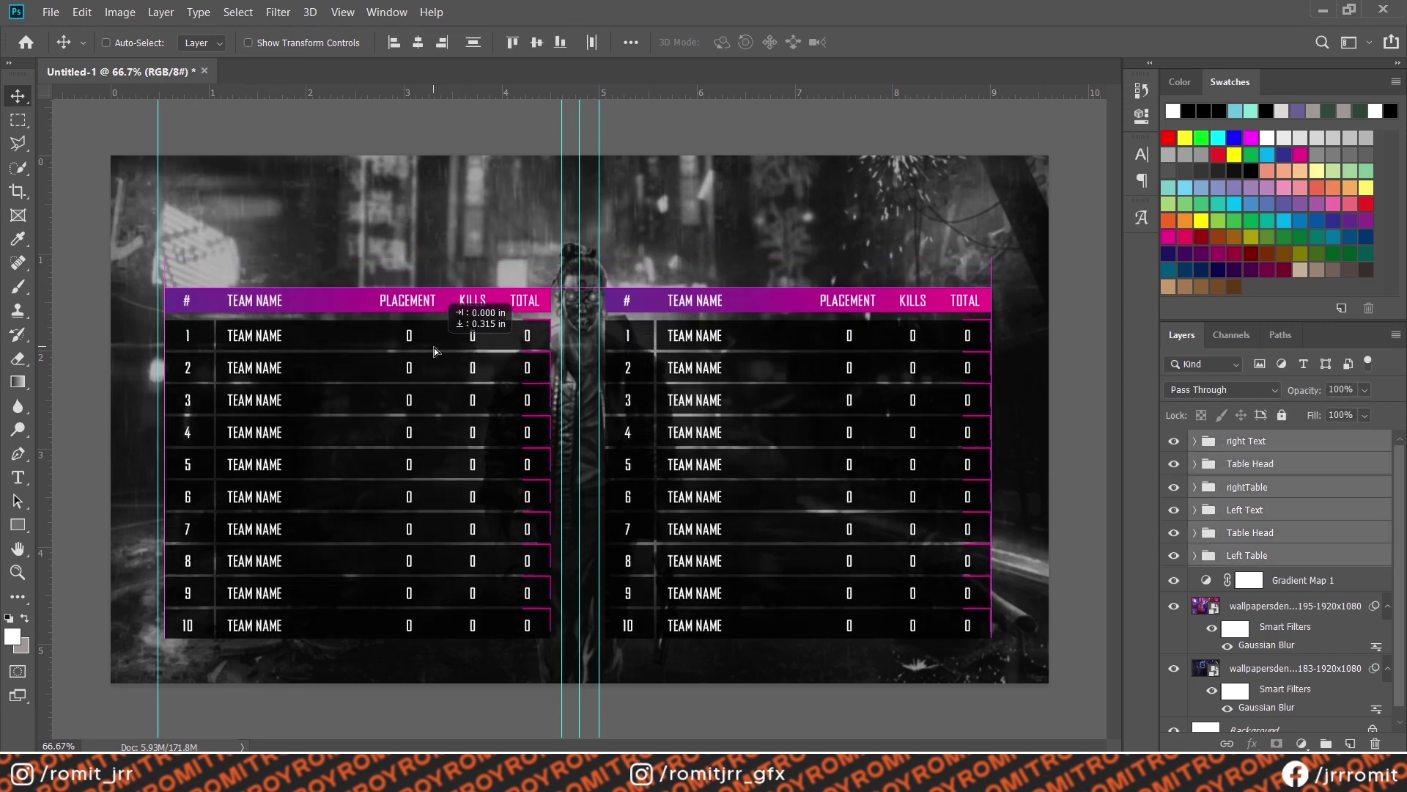
{"action": "left_click_drag", "start_coordinate": [659, 310], "coordinate": [661, 314]}
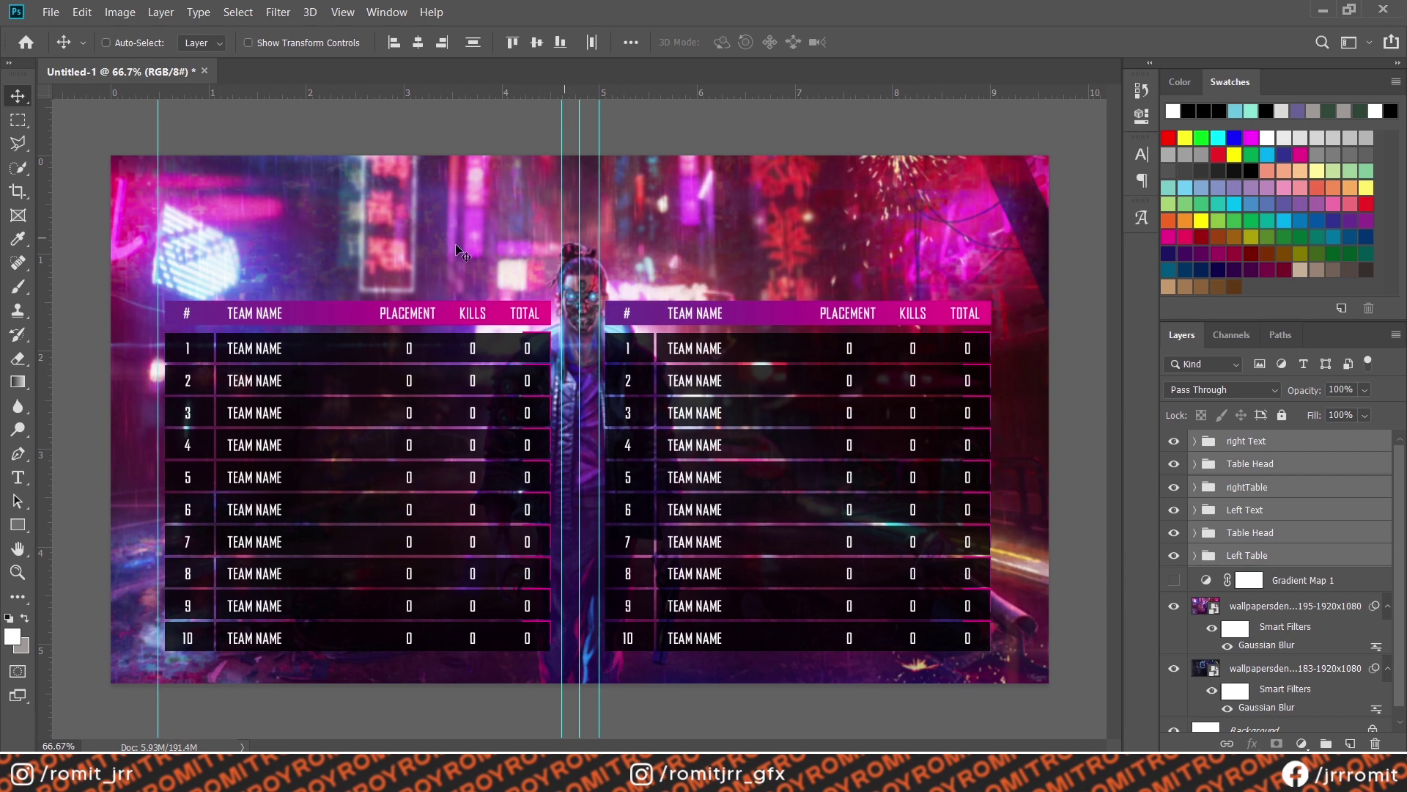
Step: Add a 'PUBG MOBILE' title line above the tables
{"action": "key", "text": "t"}
{"action": "left_click", "coordinate": [580, 279]}
{"action": "type", "text": "SUBHEADING"}
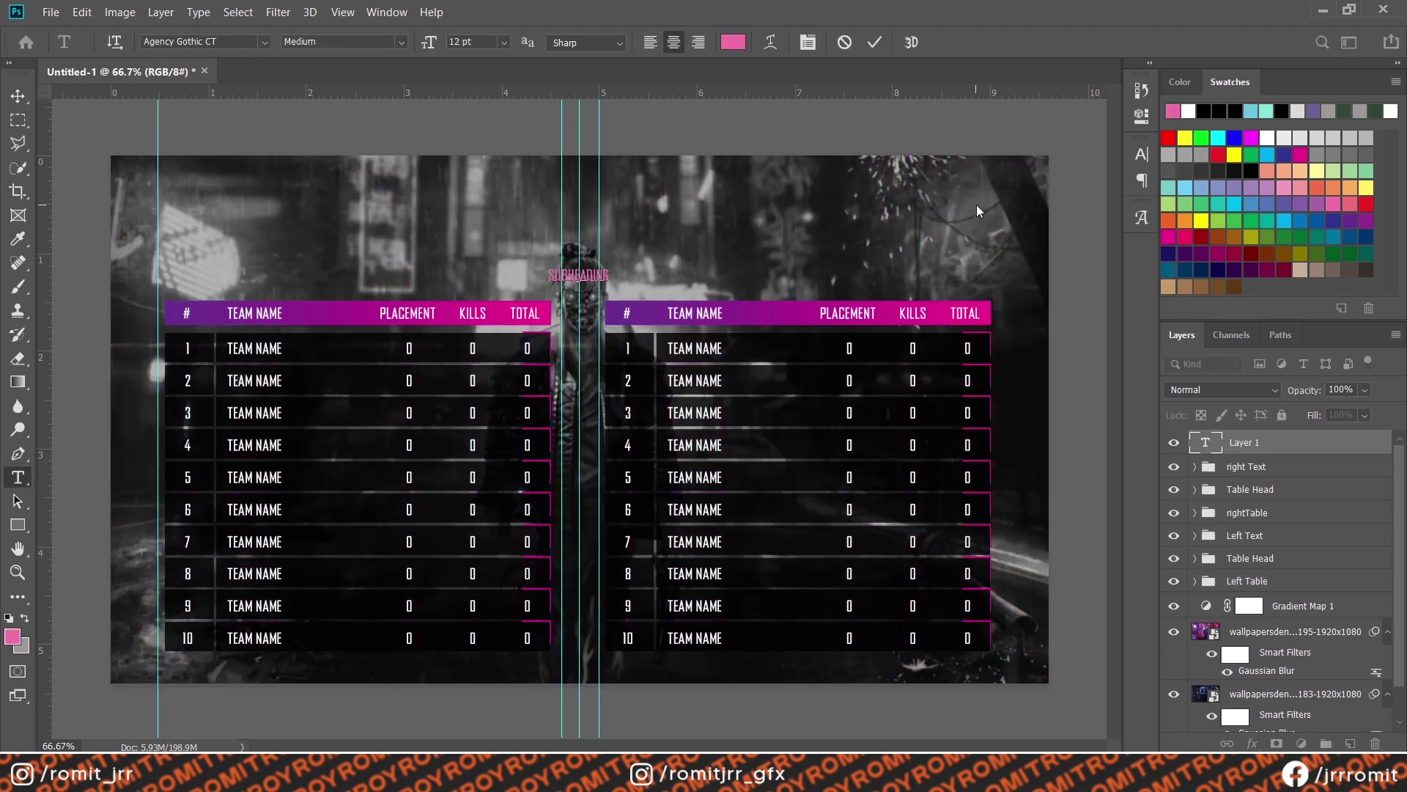
{"action": "left_click_drag", "start_coordinate": [428, 44], "coordinate": [445, 44]}
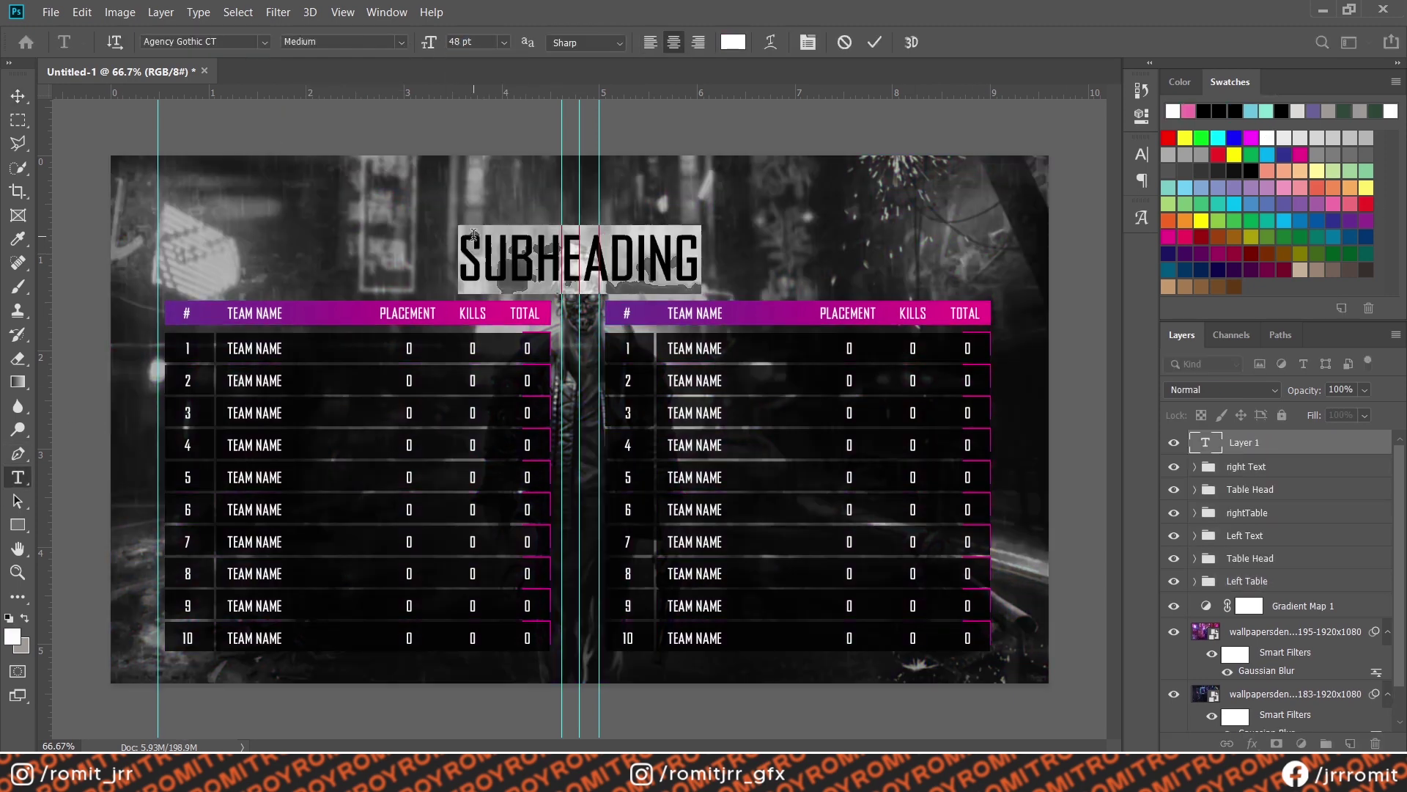
{"action": "left_click", "coordinate": [270, 216]}
{"action": "left_click", "coordinate": [579, 168]}
{"action": "type", "text": "PUBG MOBILE"}
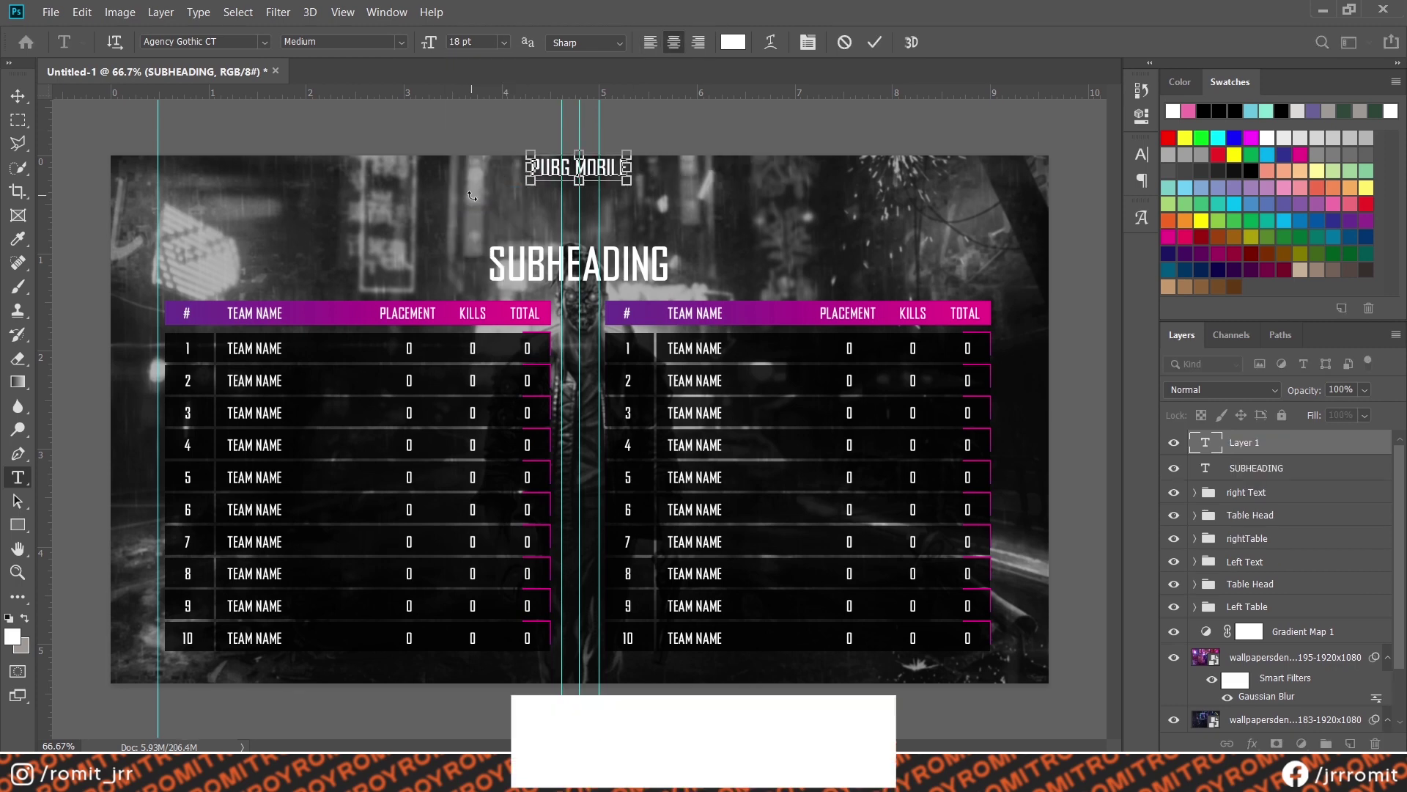
{"action": "type", "text": "vt"}
Step: Add the 'SCRIMS/TOURNAMENT NAME' heading beneath the PUBG MOBILE title
{"action": "left_click", "coordinate": [579, 220]}
{"action": "type", "text": "SCRIMS/T"}
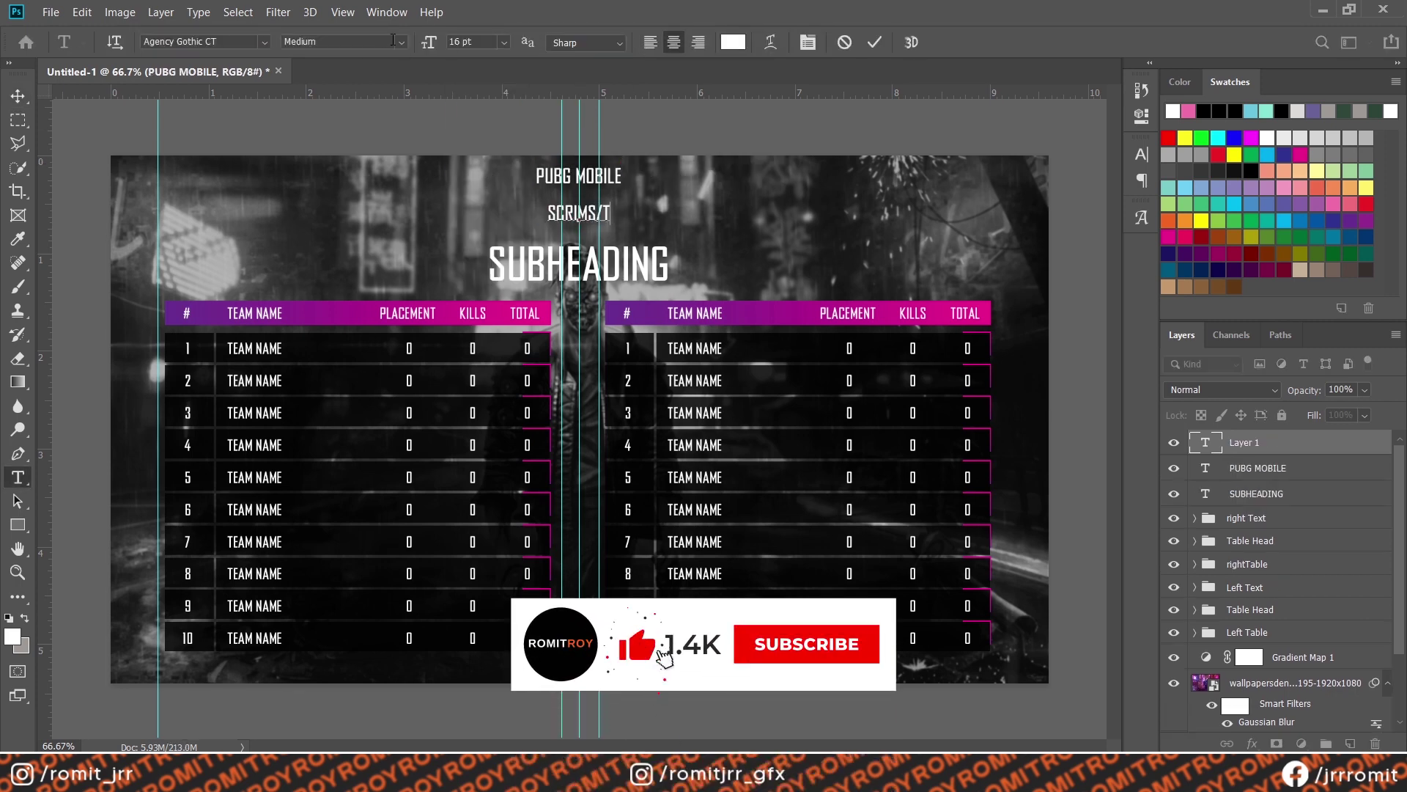
{"action": "type", "text": "OURNAMENT NAME"}
{"action": "left_click", "coordinate": [18, 96]}
{"action": "key", "text": "ctrl+z"}
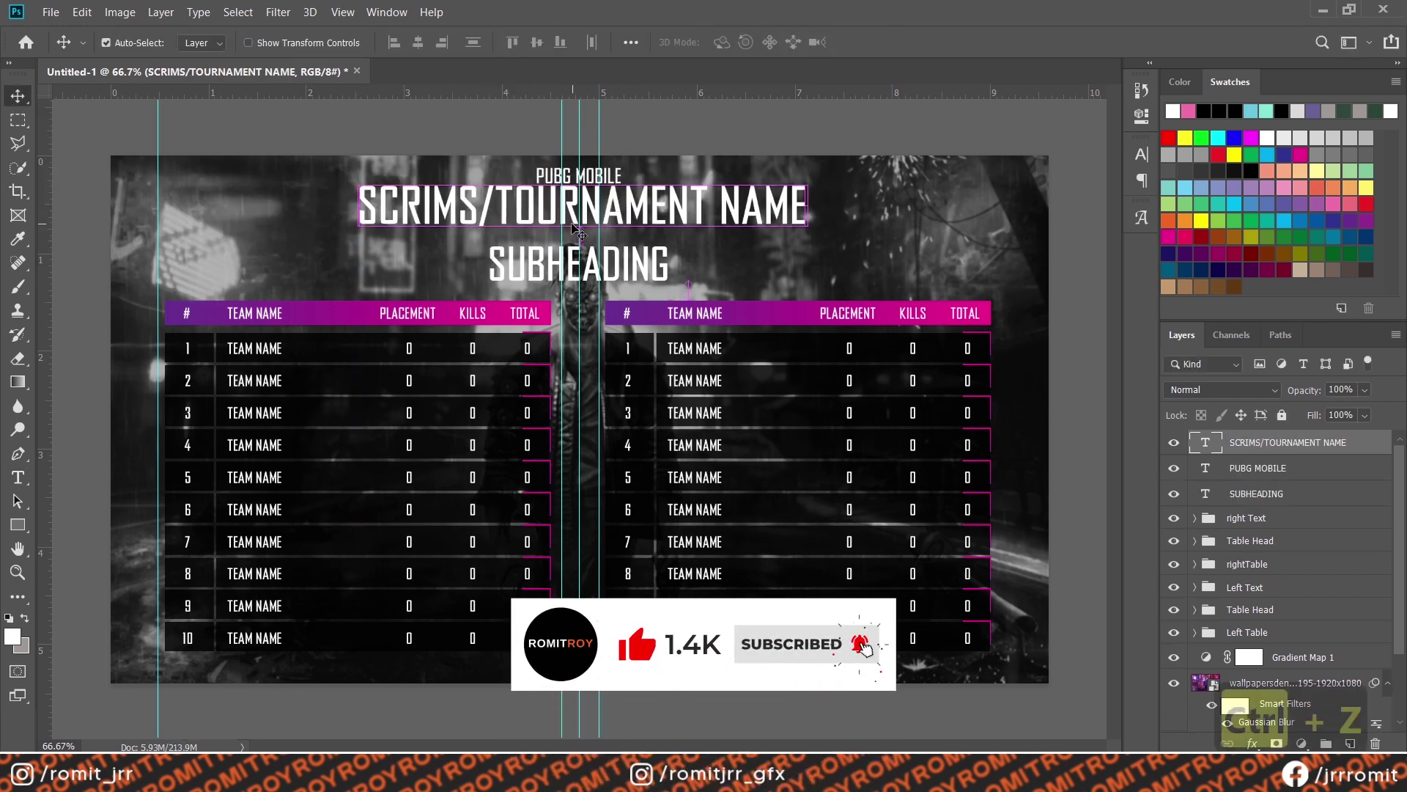
{"action": "key", "text": "ctrl+z"}
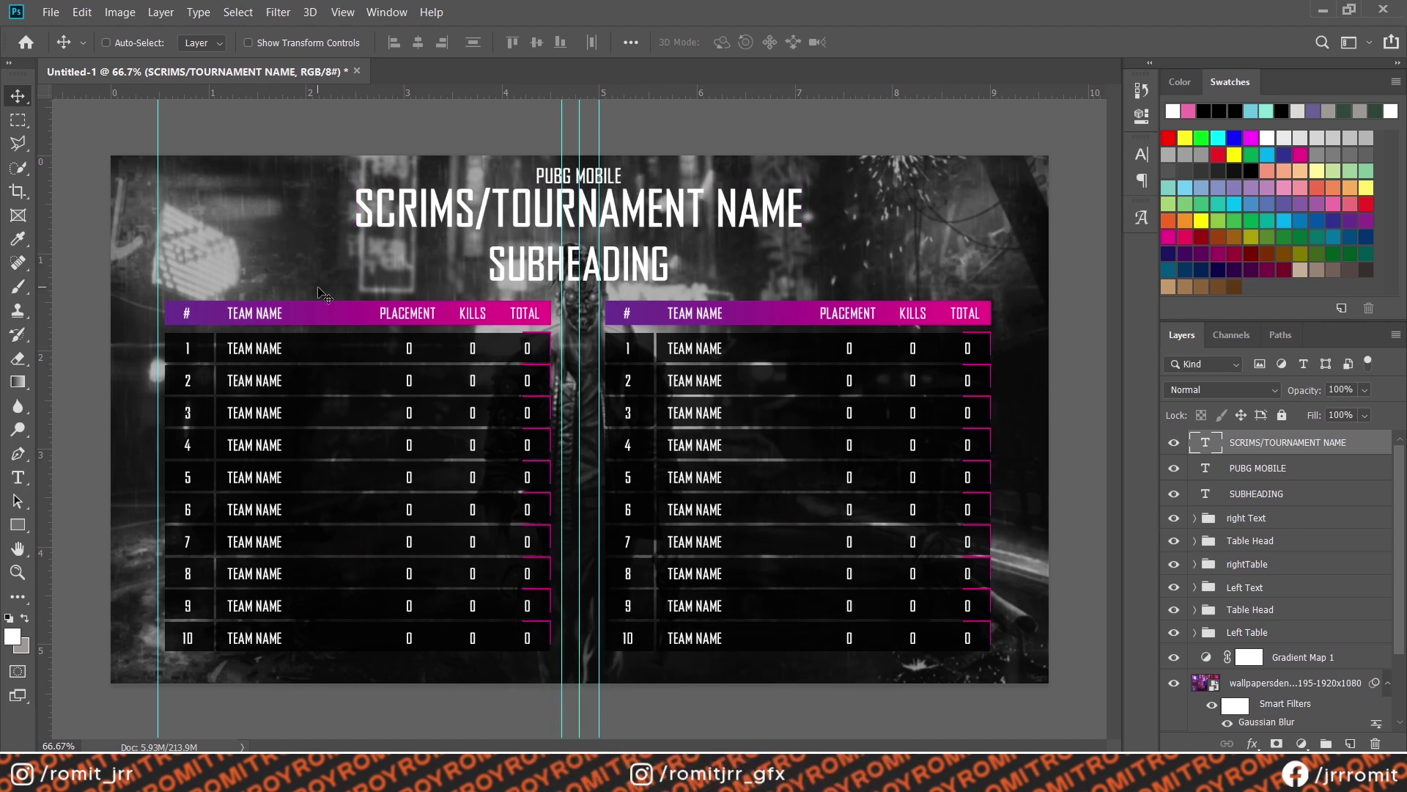
Step: Replace the subheading text with 'OVERALL STANDINGS'
{"action": "left_click", "coordinate": [17, 477]}
{"action": "double_click", "coordinate": [554, 268]}
{"action": "type", "text": "OVERALL S"}
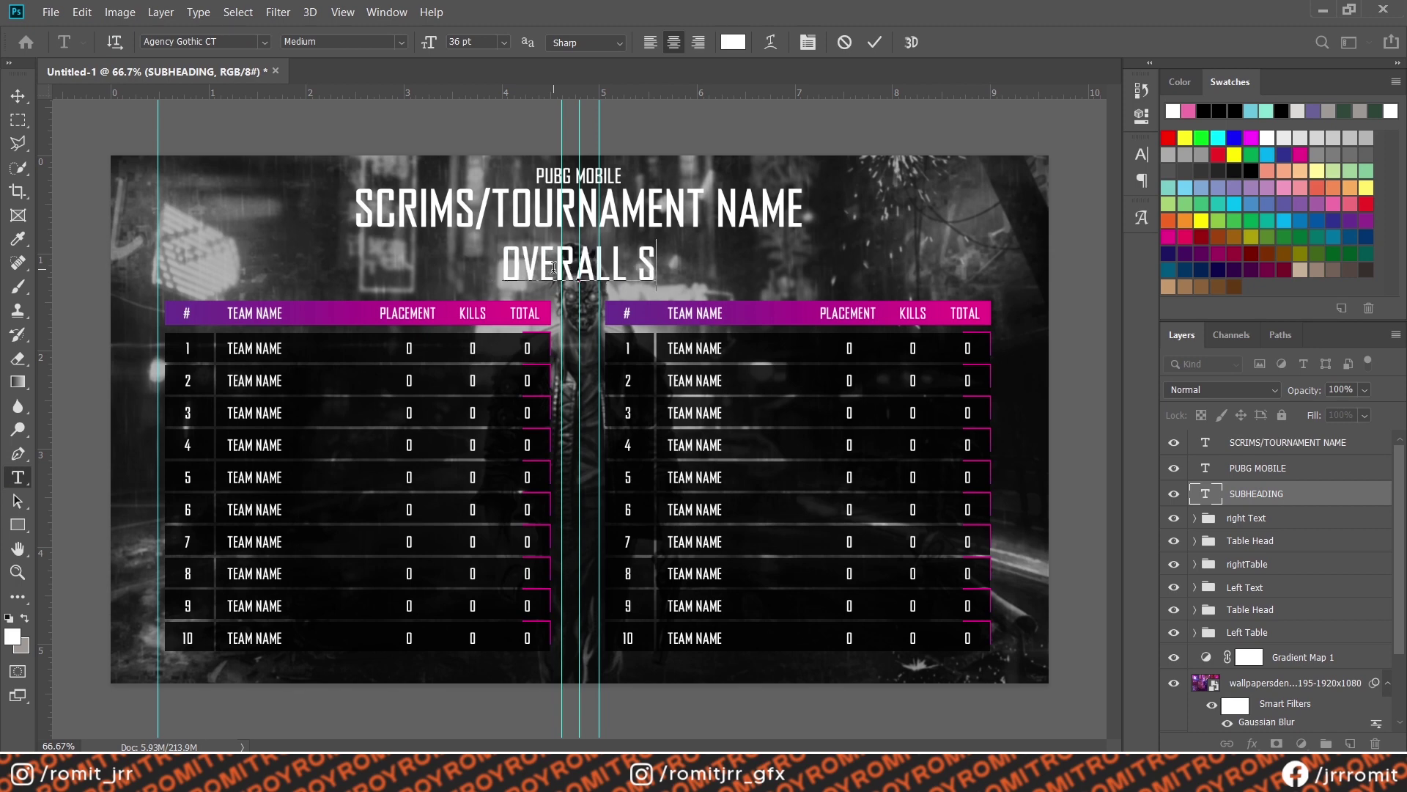
{"action": "type", "text": "TANDINGS"}
{"action": "left_click", "coordinate": [17, 95]}
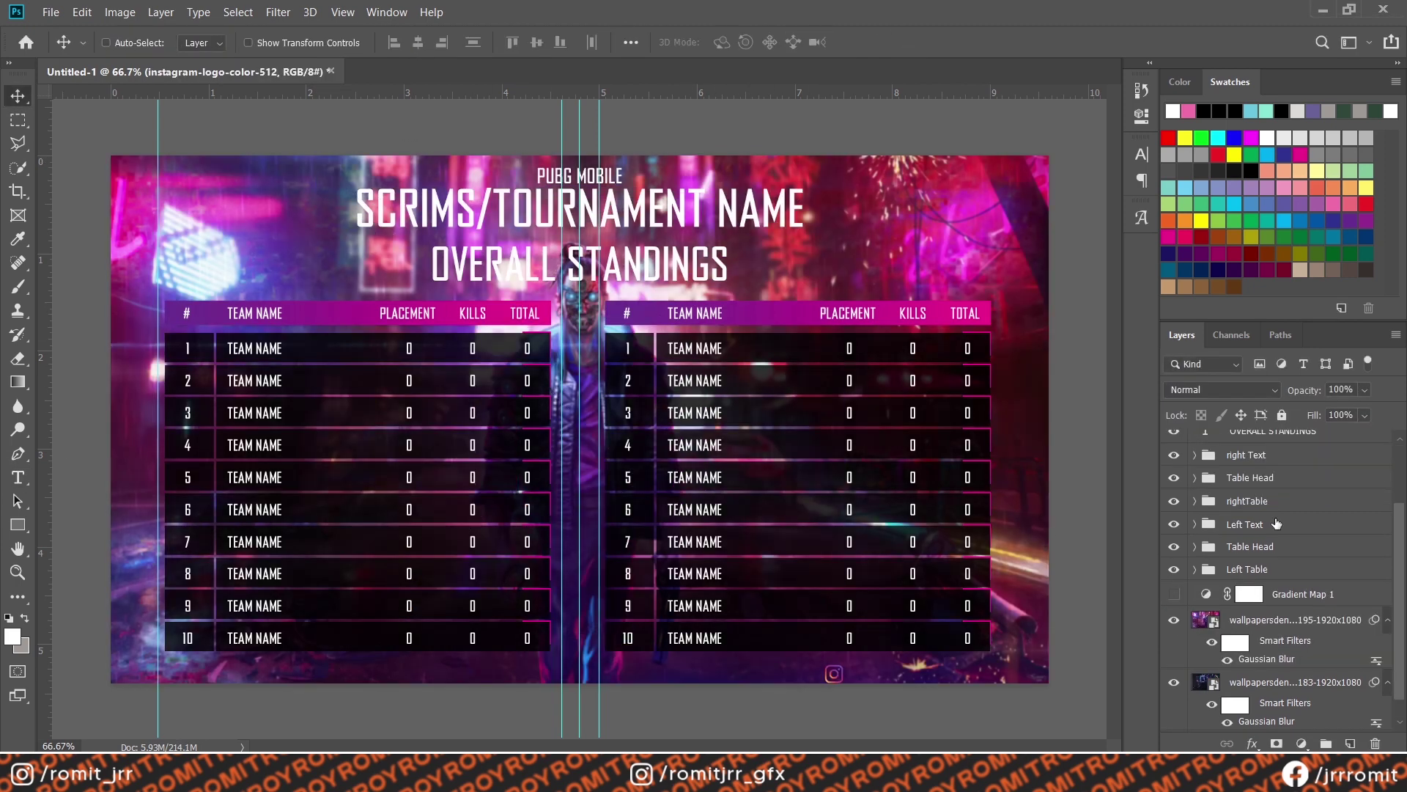
Step: Add the '/INSTAID' handle beside the Instagram logo and move it to the bottom-right corner
{"action": "left_click", "coordinate": [857, 670]}
{"action": "type", "text": "/INST"}
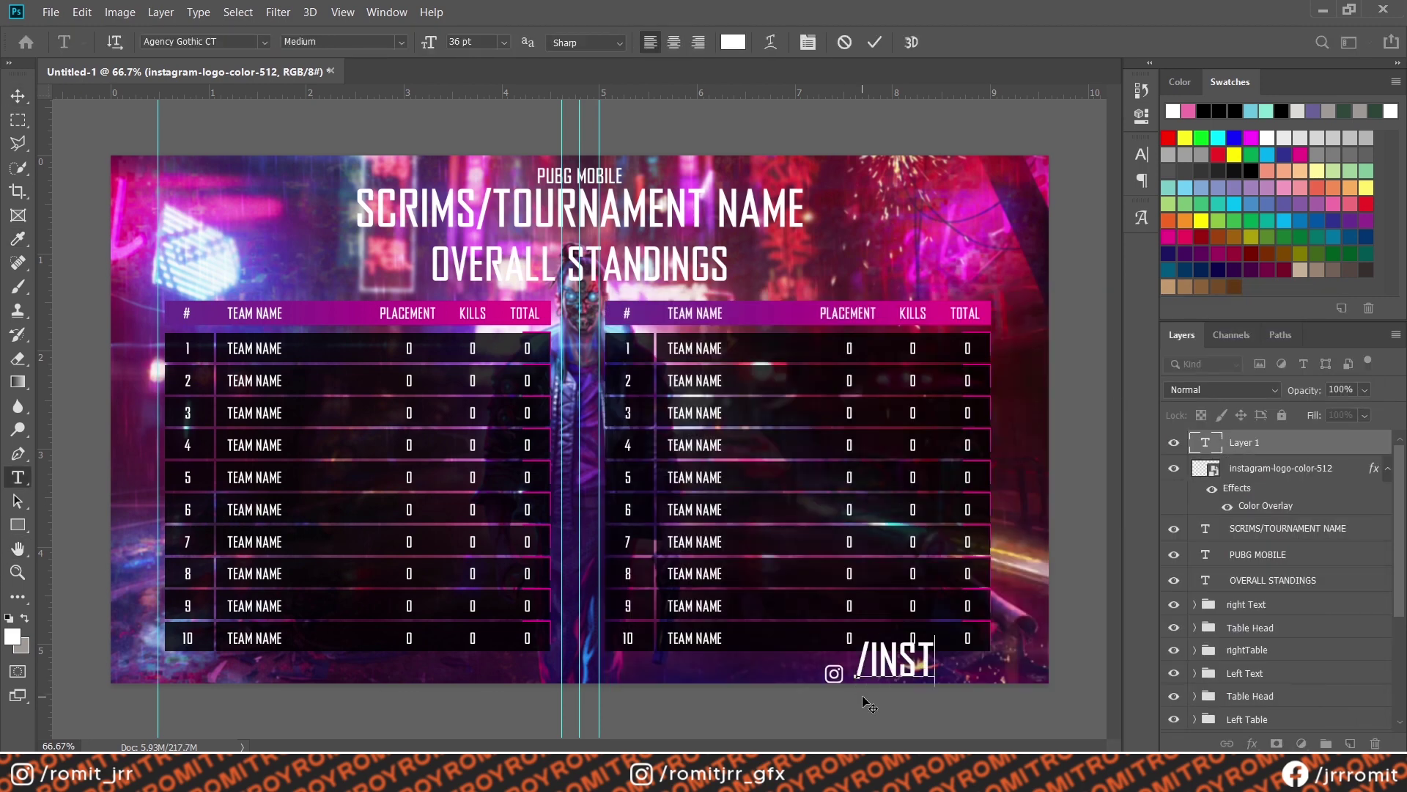
{"action": "type", "text": "AID"}
{"action": "left_click", "coordinate": [504, 42]}
{"action": "left_click", "coordinate": [477, 125]}
{"action": "left_click", "coordinate": [18, 95]}
{"action": "left_click_drag", "start_coordinate": [937, 680], "coordinate": [1071, 685]}
Step: Confirm the Instagram logo's resize and add a black Solid Color fill layer, selecting its opacity
{"action": "left_click", "coordinate": [1290, 468]}
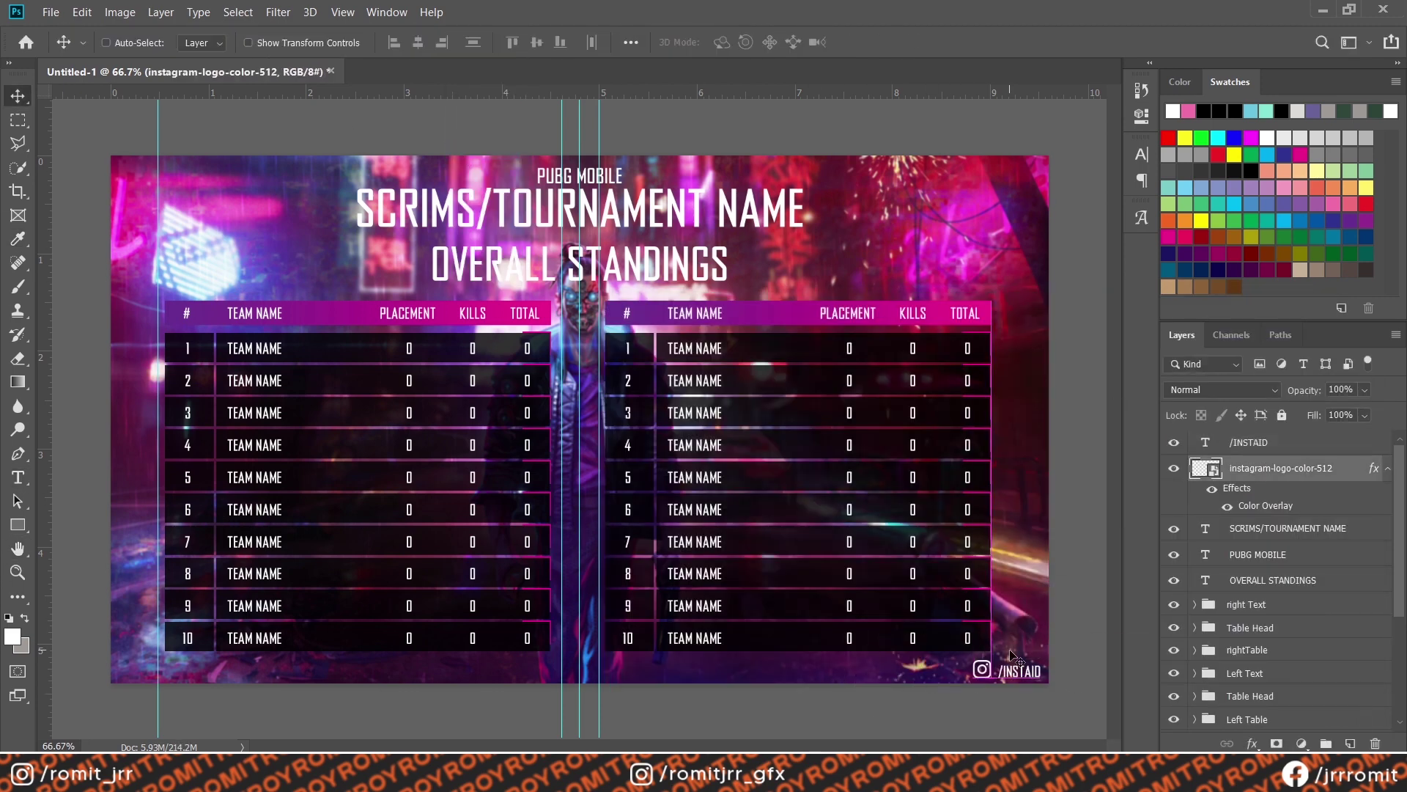
{"action": "key", "text": "ctrl+plus"}
{"action": "key", "text": "Return"}
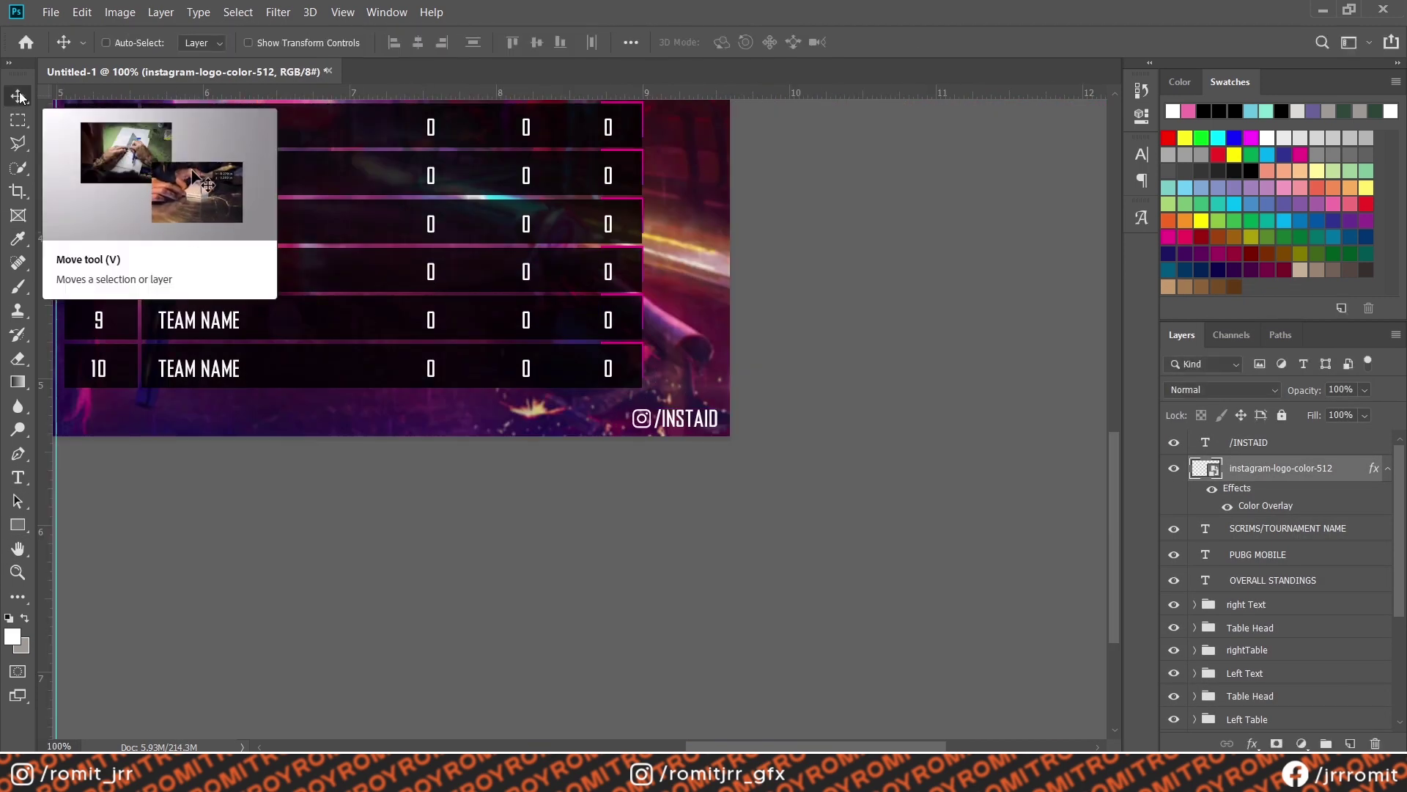
{"action": "key", "text": "ctrl+minus"}
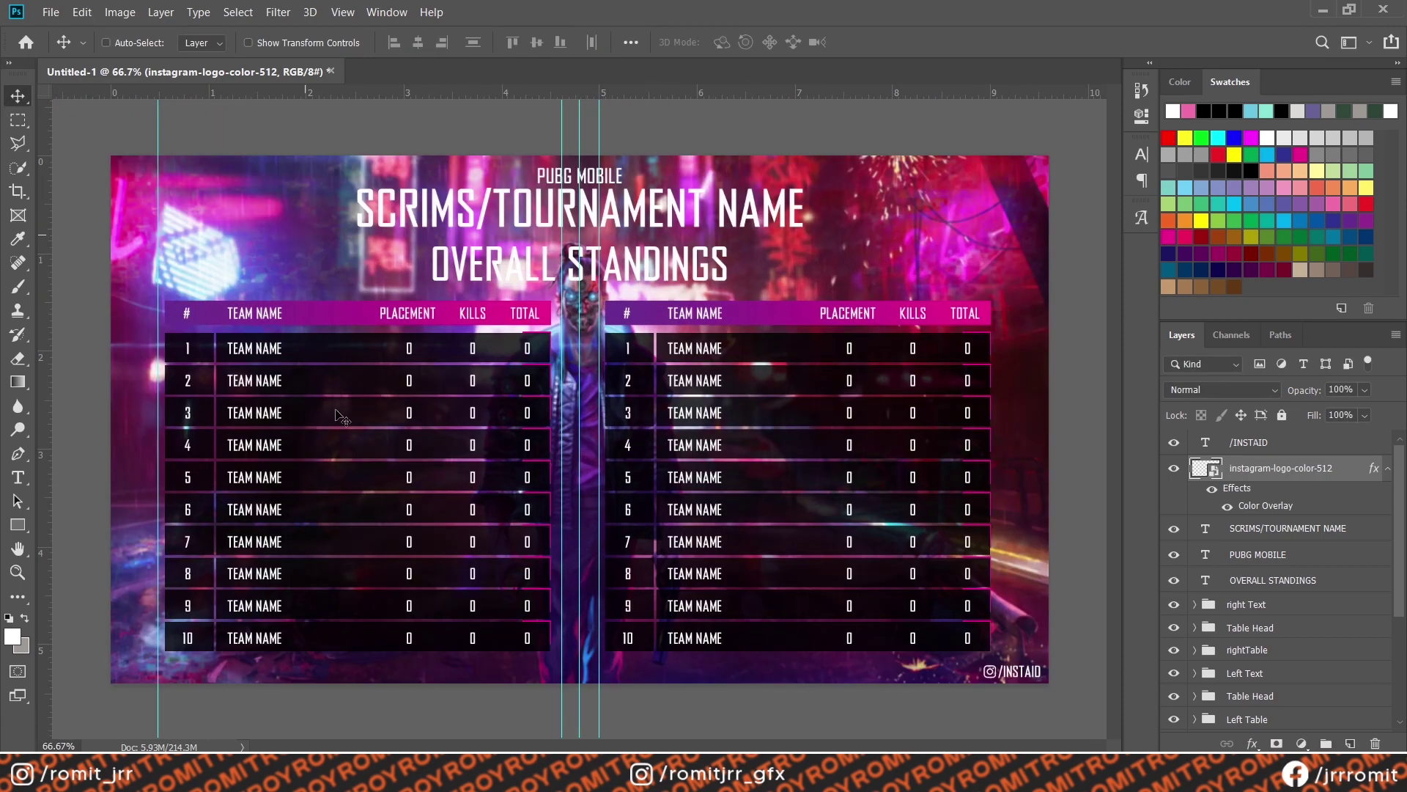
{"action": "left_click", "coordinate": [1302, 743]}
{"action": "left_click", "coordinate": [1191, 418]}
Step: Set the colour fill to 20% opacity, re-apply the wallpaper blur, and recolour the gradient stop magenta
{"action": "type", "text": "20"}
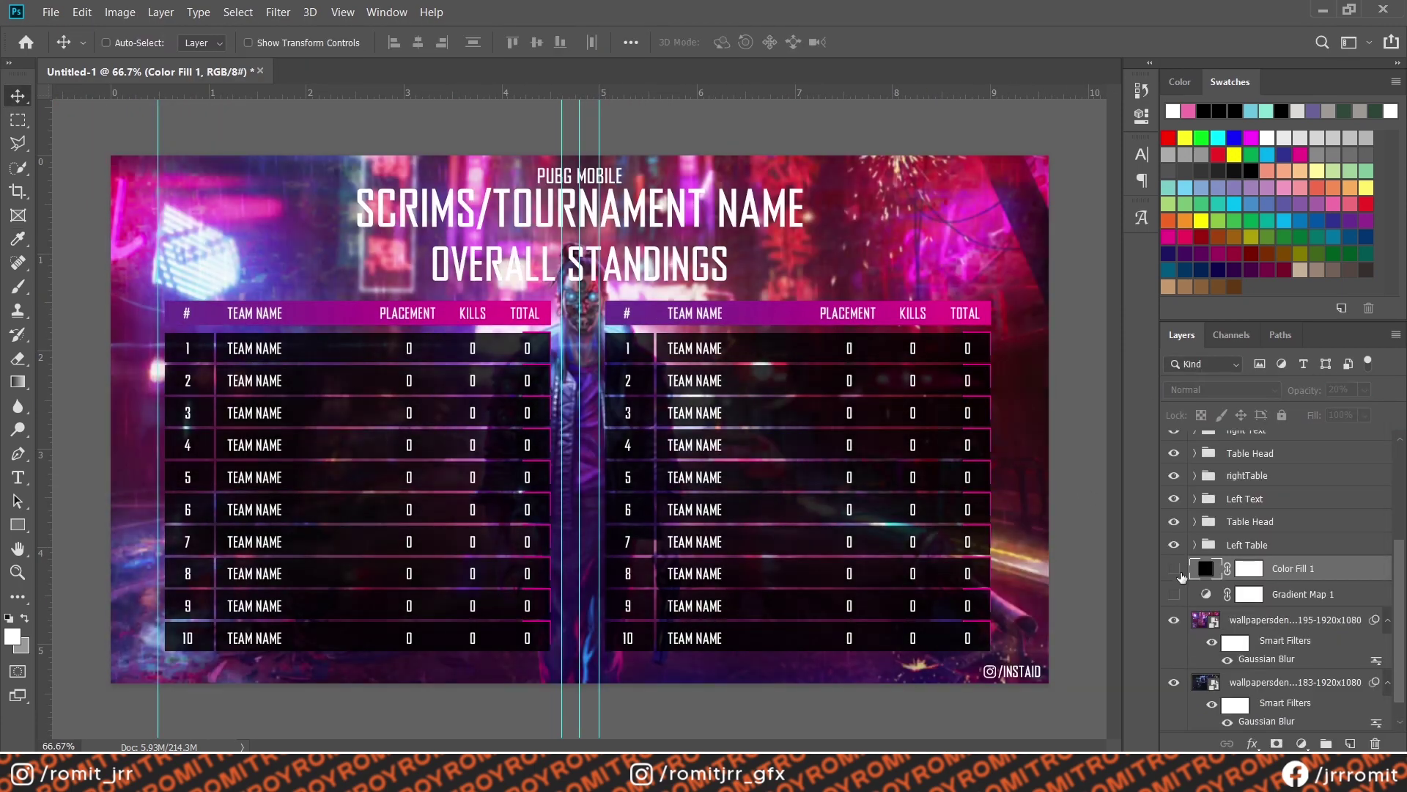
{"action": "left_click", "coordinate": [1174, 620]}
{"action": "left_click", "coordinate": [1174, 619]}
{"action": "double_click", "coordinate": [1233, 658]}
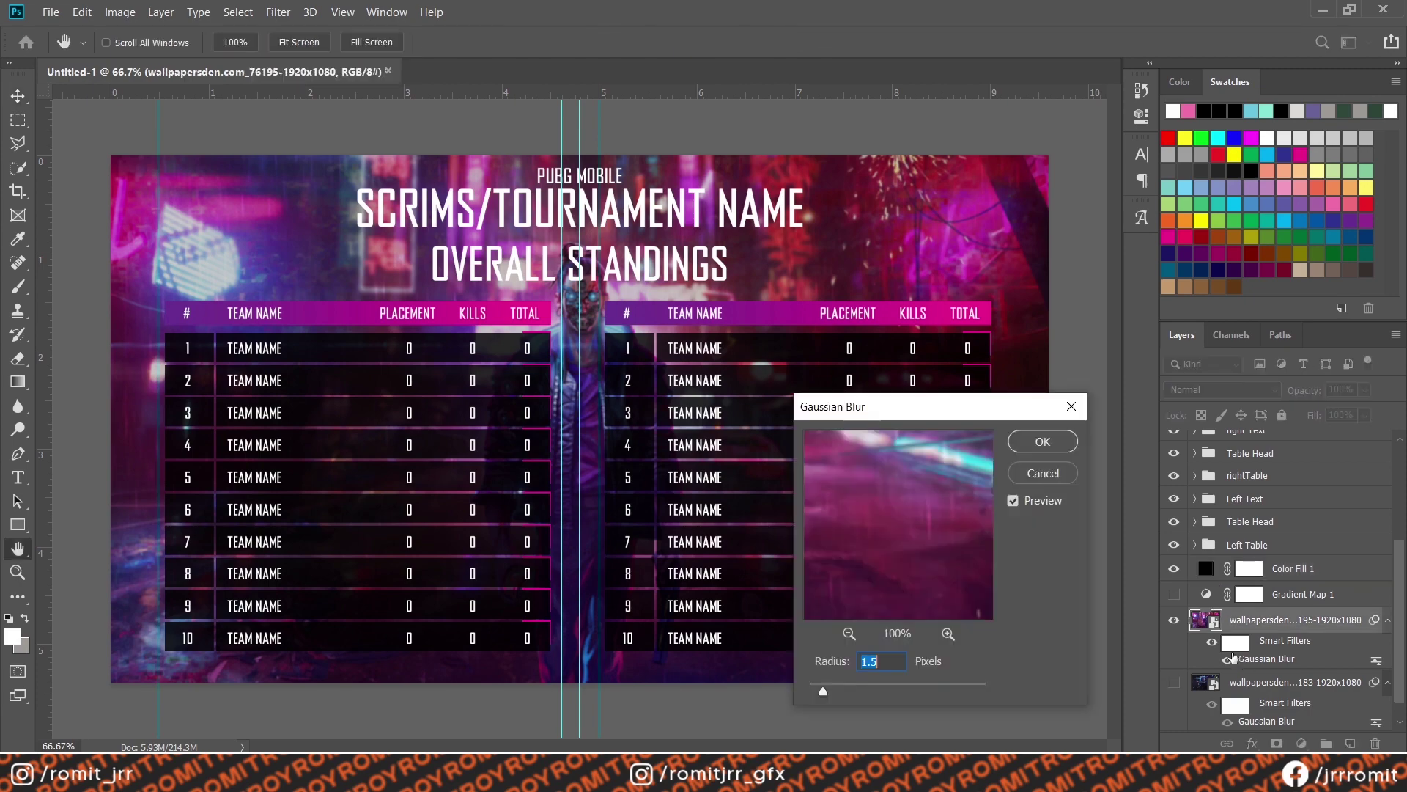
{"action": "left_click", "coordinate": [1041, 442]}
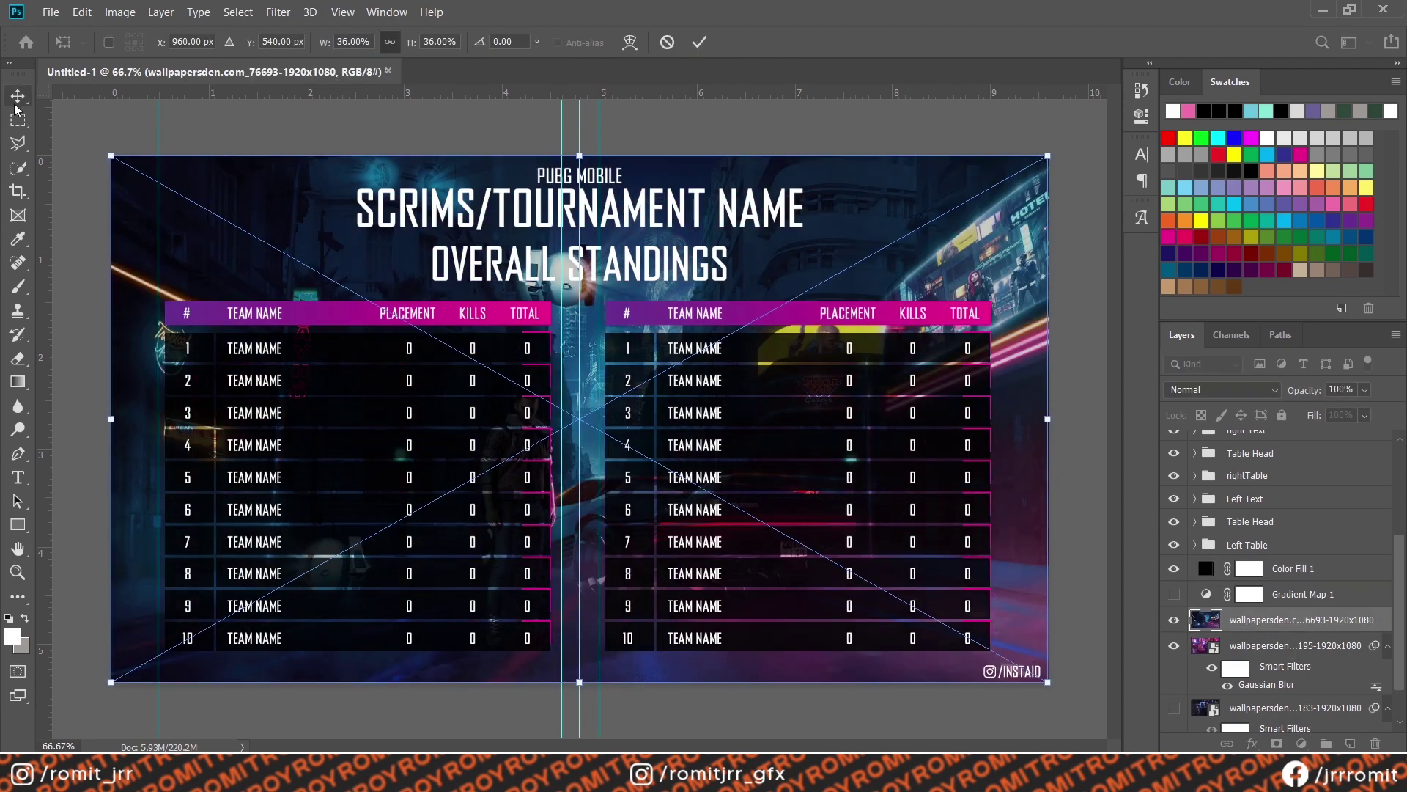
{"action": "left_click", "coordinate": [1323, 223]}
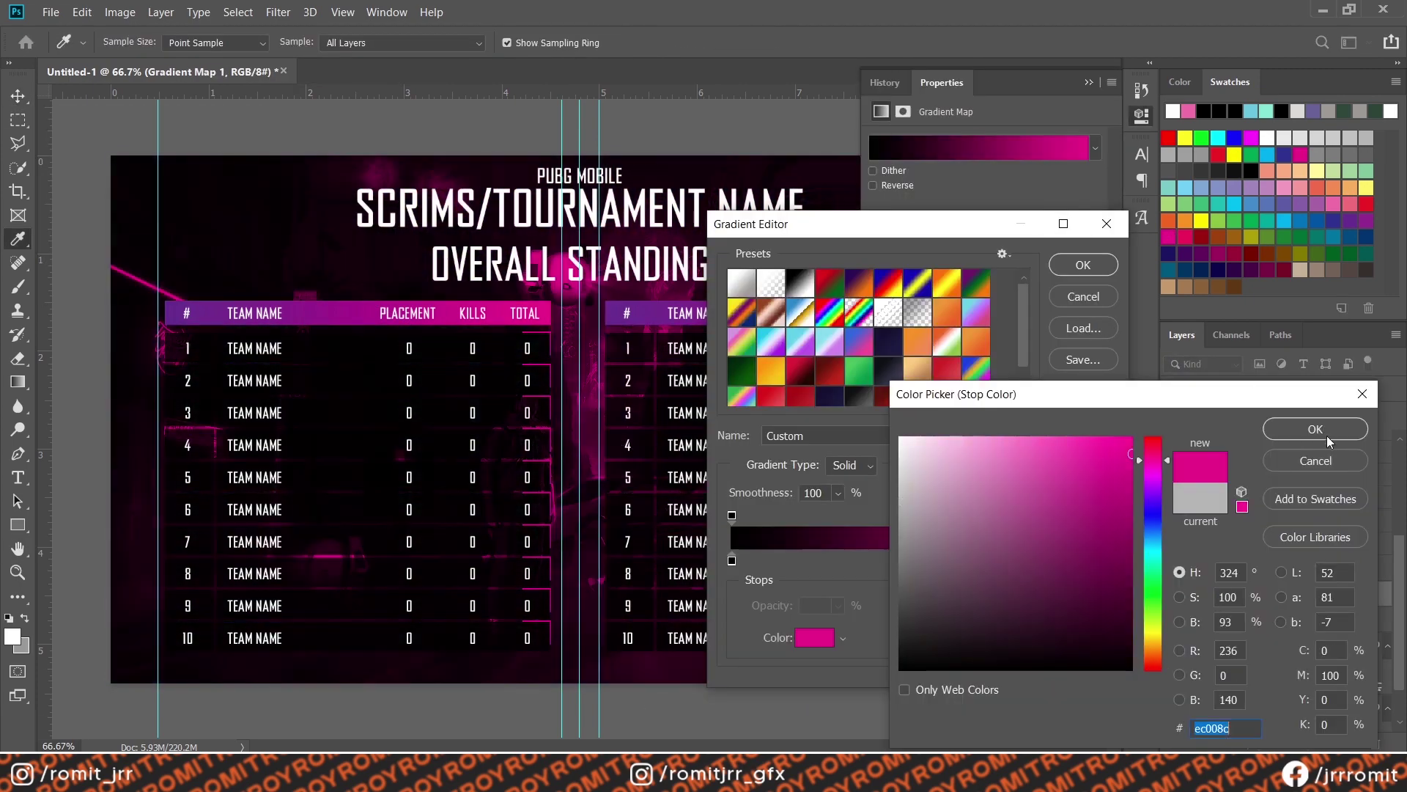
{"action": "left_click", "coordinate": [1145, 323]}
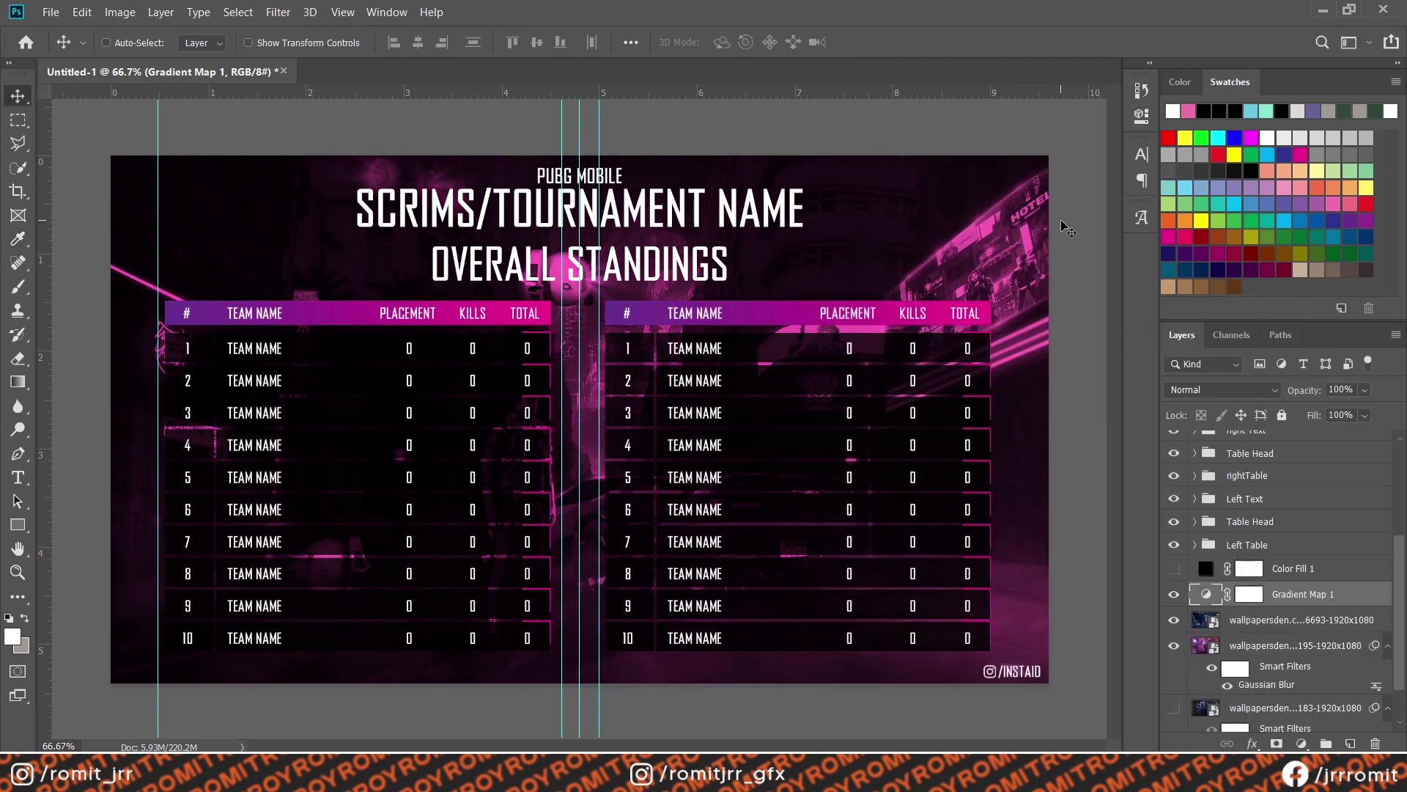
Step: Hide the pink wallpaper and gradient map, show the dark fill, and Gaussian-blur at radius 2.0
{"action": "left_click", "coordinate": [1173, 619]}
{"action": "left_click", "coordinate": [1173, 645]}
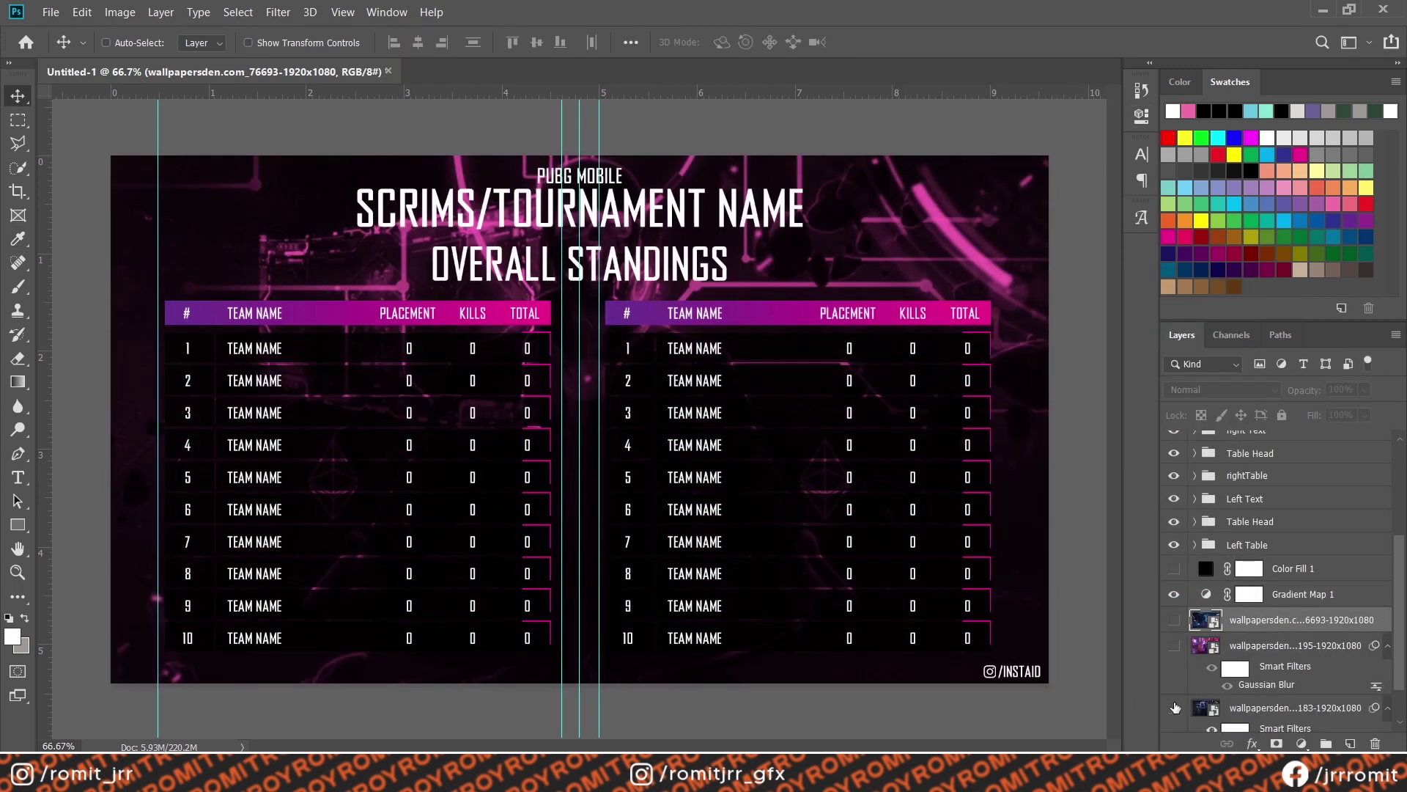
{"action": "left_click", "coordinate": [1173, 620]}
{"action": "left_click", "coordinate": [1173, 593]}
{"action": "left_click", "coordinate": [1173, 568]}
{"action": "key", "text": "ctrl+alt+f"}
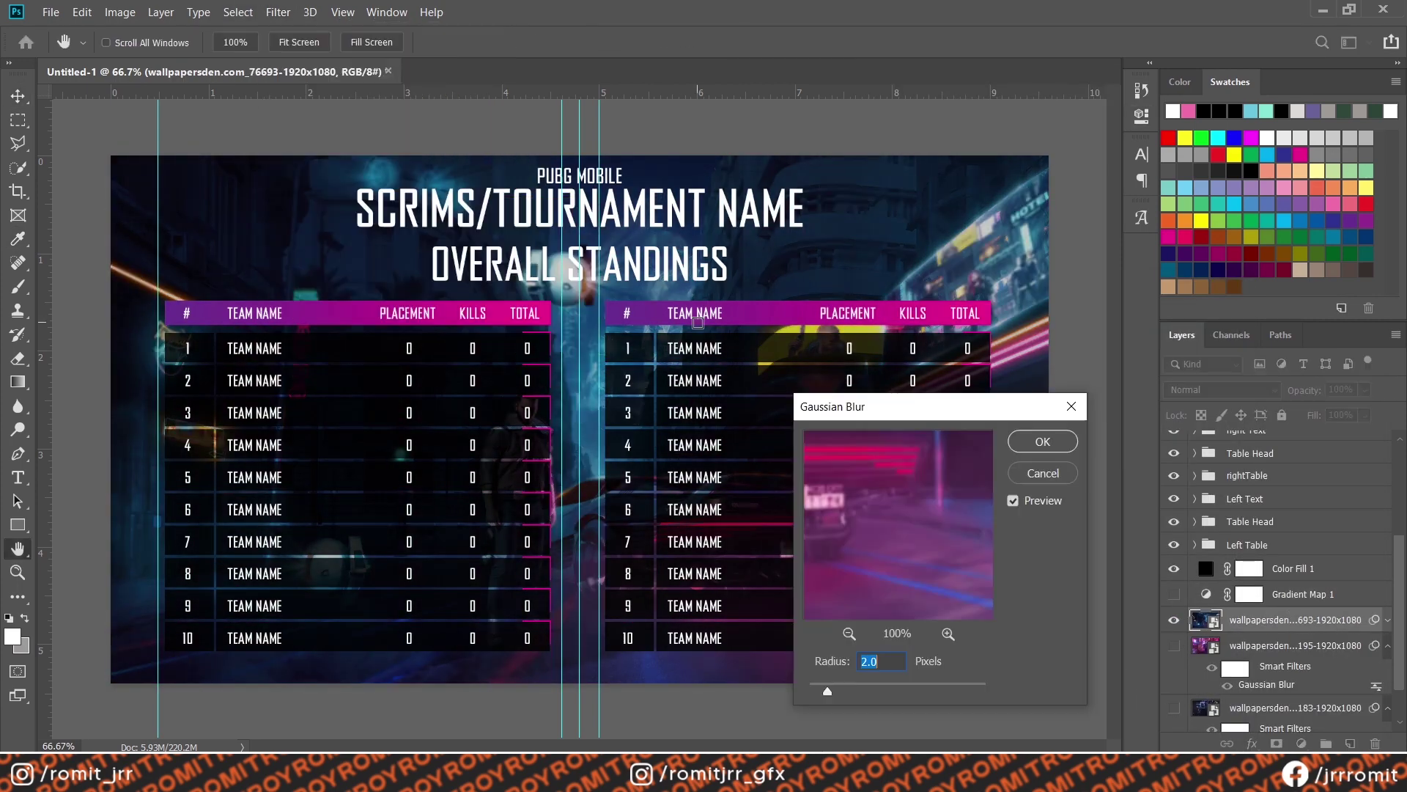
{"action": "key", "text": "Return"}
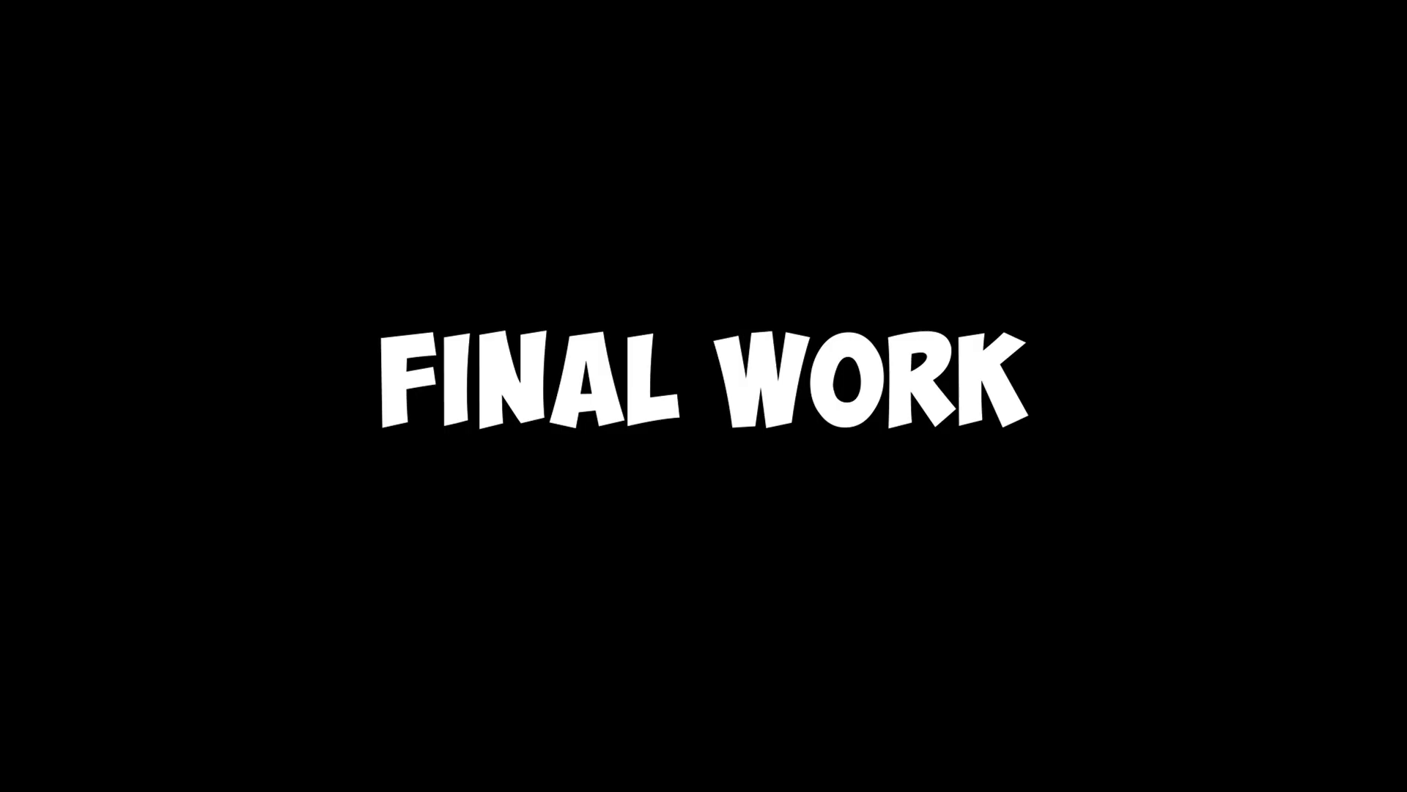